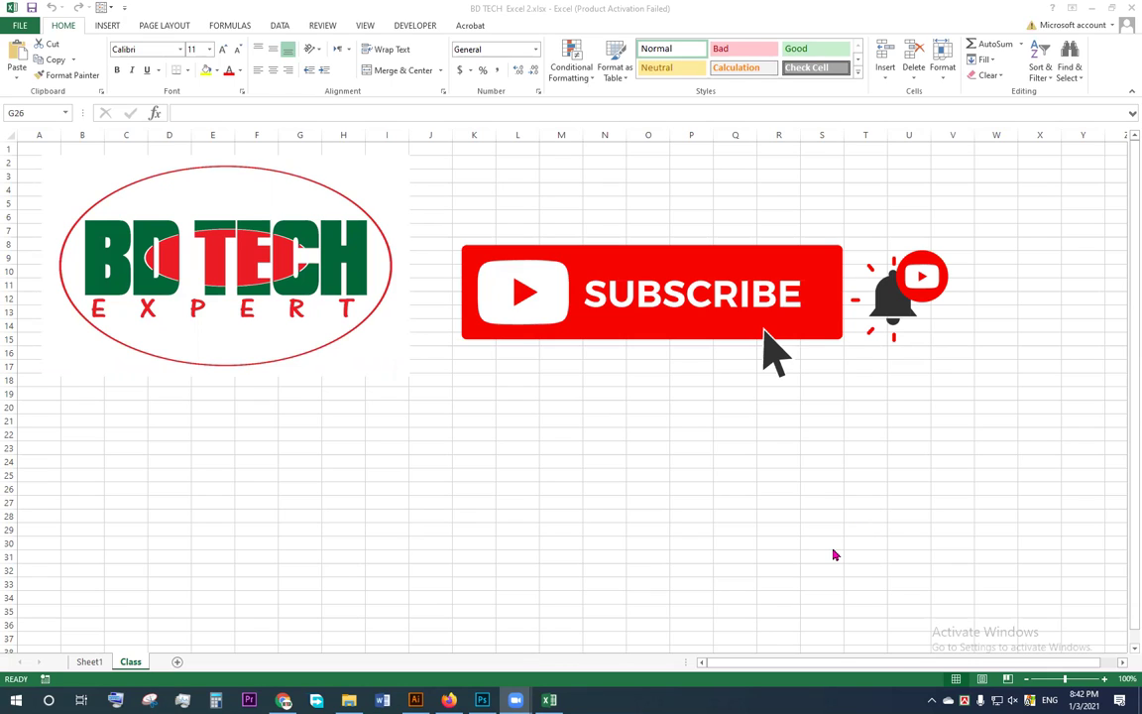
# - Mark the BD TECH logo, subscribe and bell graphics, clear the marks, then switch to Sheet1
pyautogui.moveTo(87, 173); pyautogui.dragTo(362, 391)
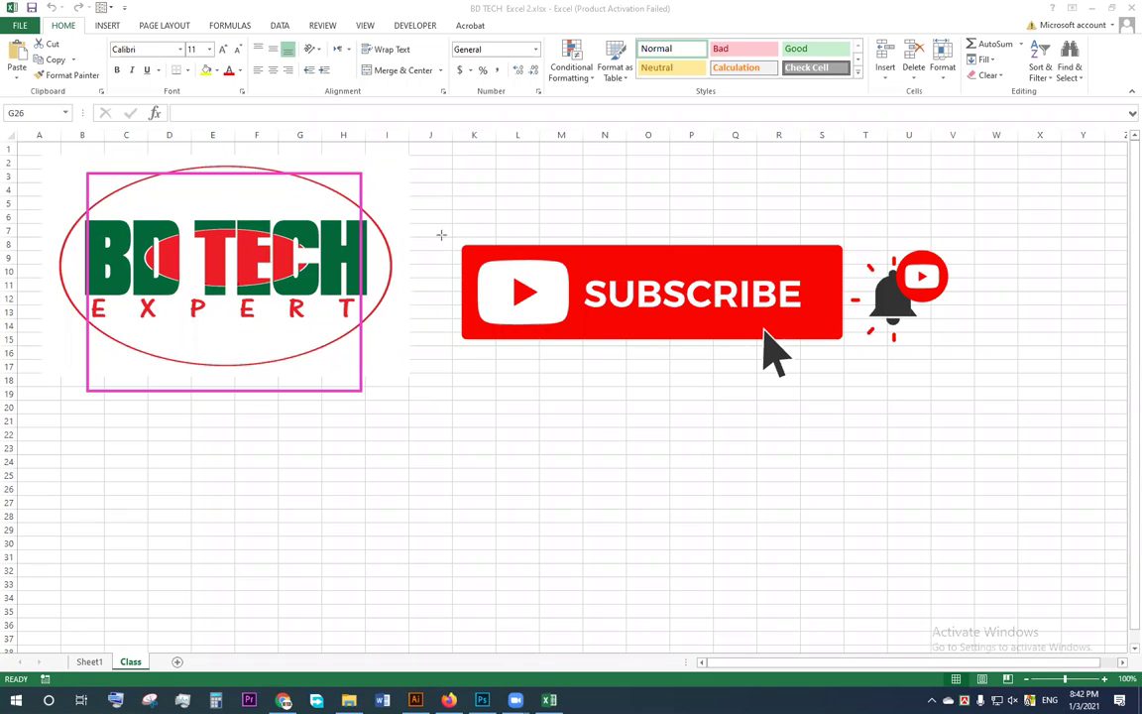
pyautogui.moveTo(445, 224); pyautogui.dragTo(544, 323)
pyautogui.moveTo(630, 345); pyautogui.dragTo(849, 364)
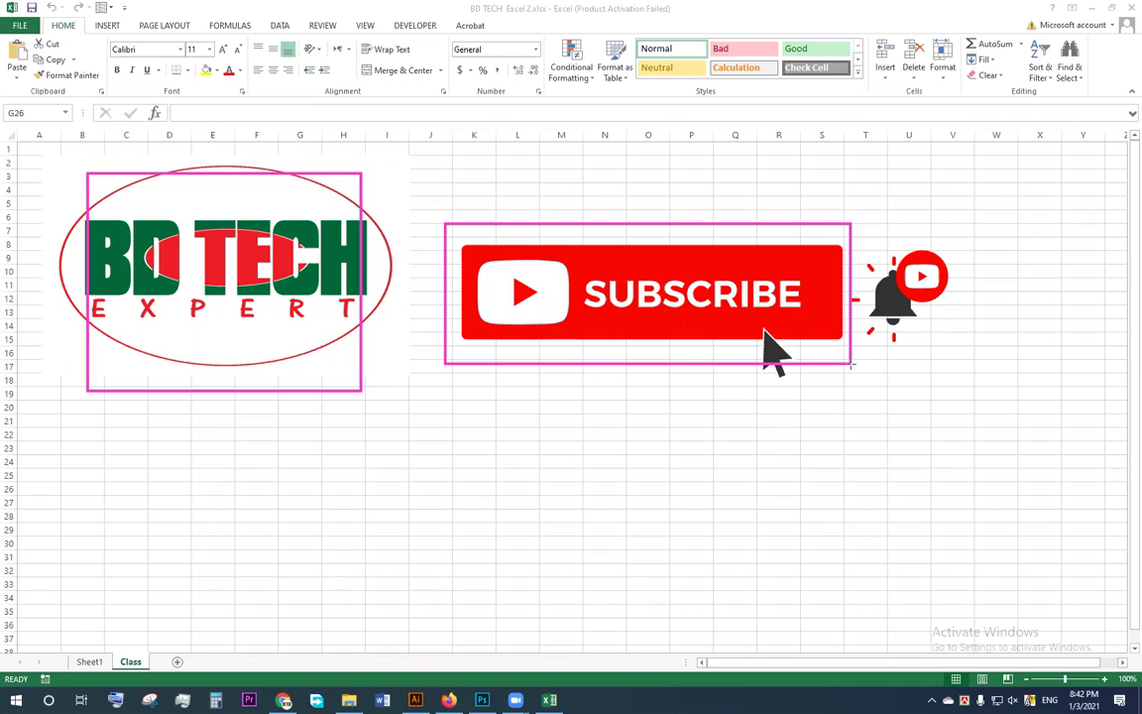
pyautogui.moveTo(866, 239); pyautogui.dragTo(951, 344)
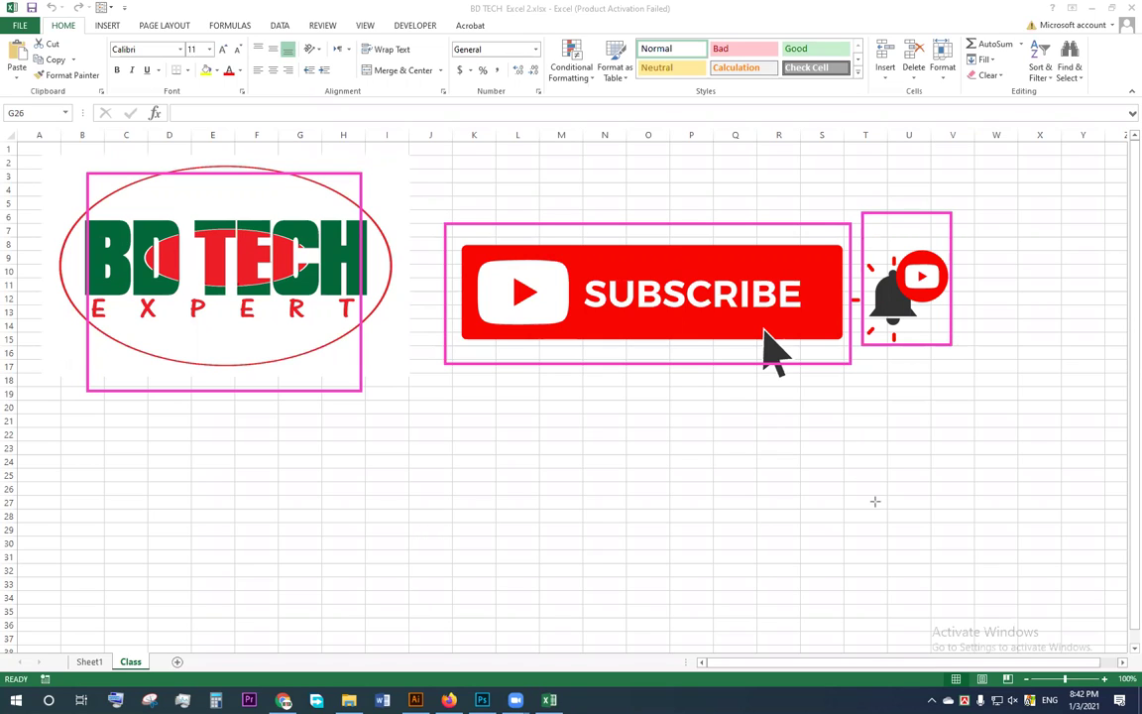
pyautogui.press('e')
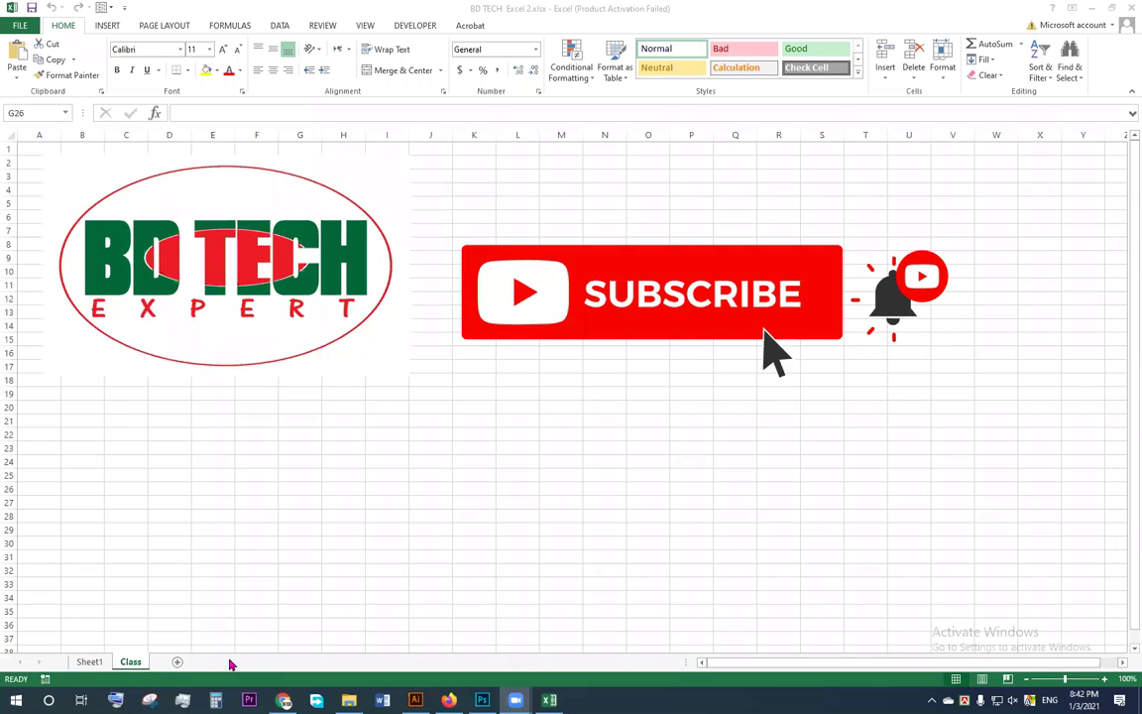
pyautogui.click(89, 661)
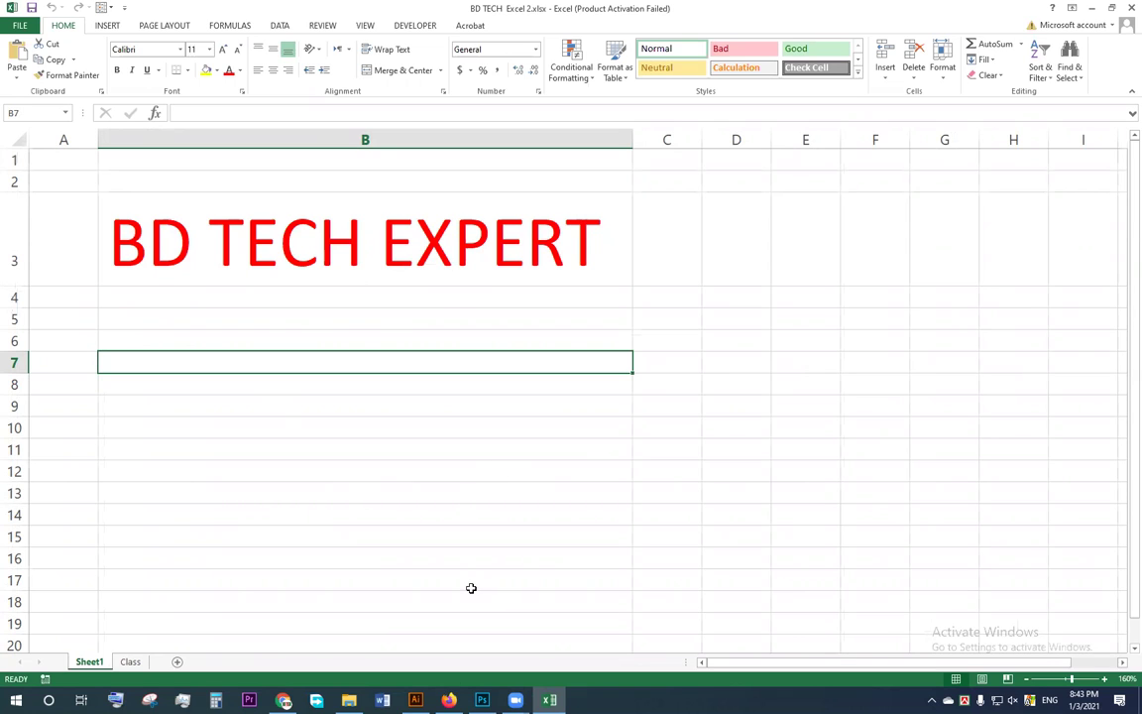
pyautogui.click(449, 699)
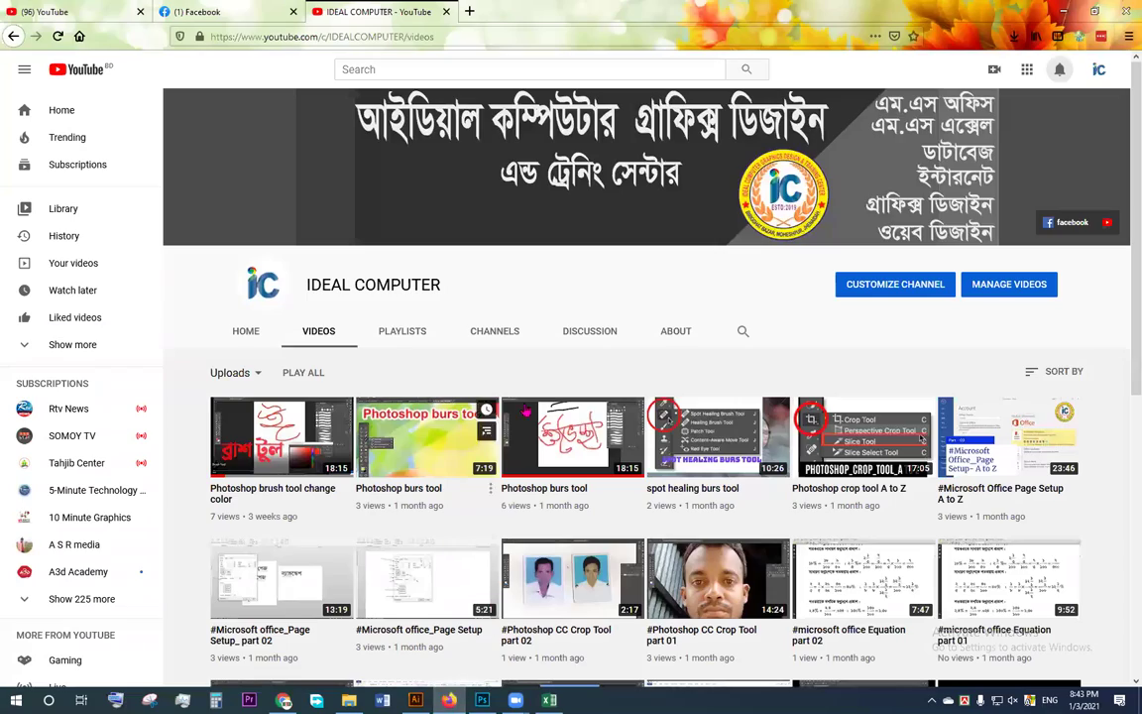
pyautogui.scroll(-5, 536, 398)
pyautogui.scroll(5, 536, 396)
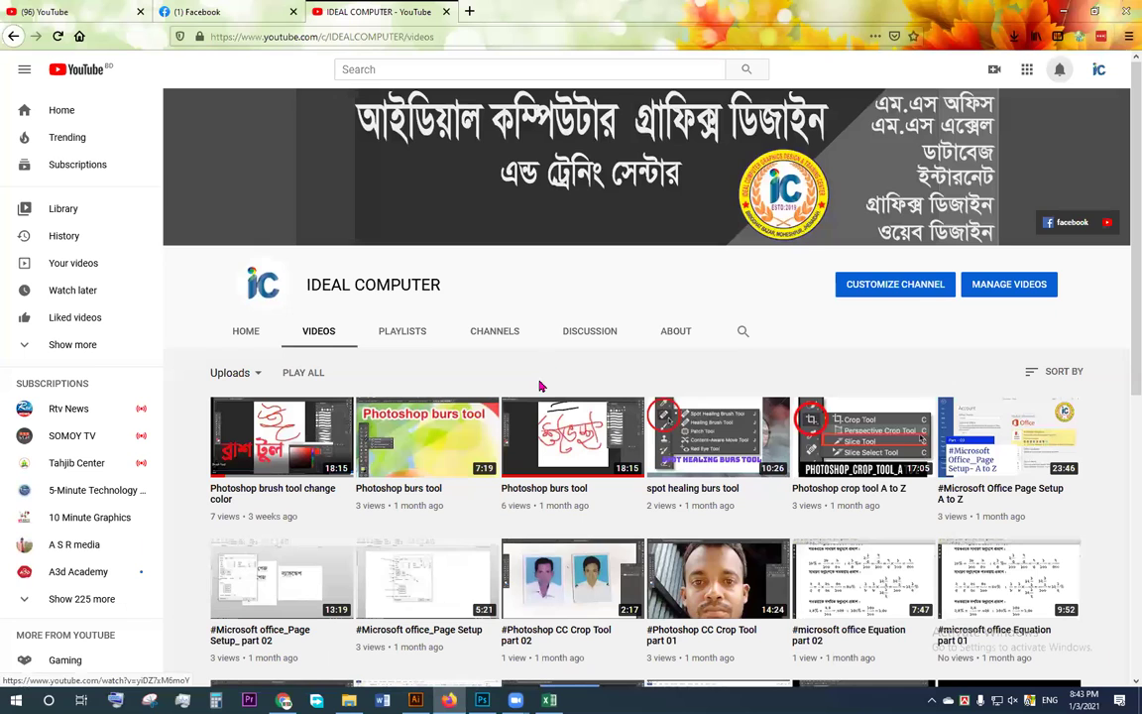
pyautogui.click(1063, 10)
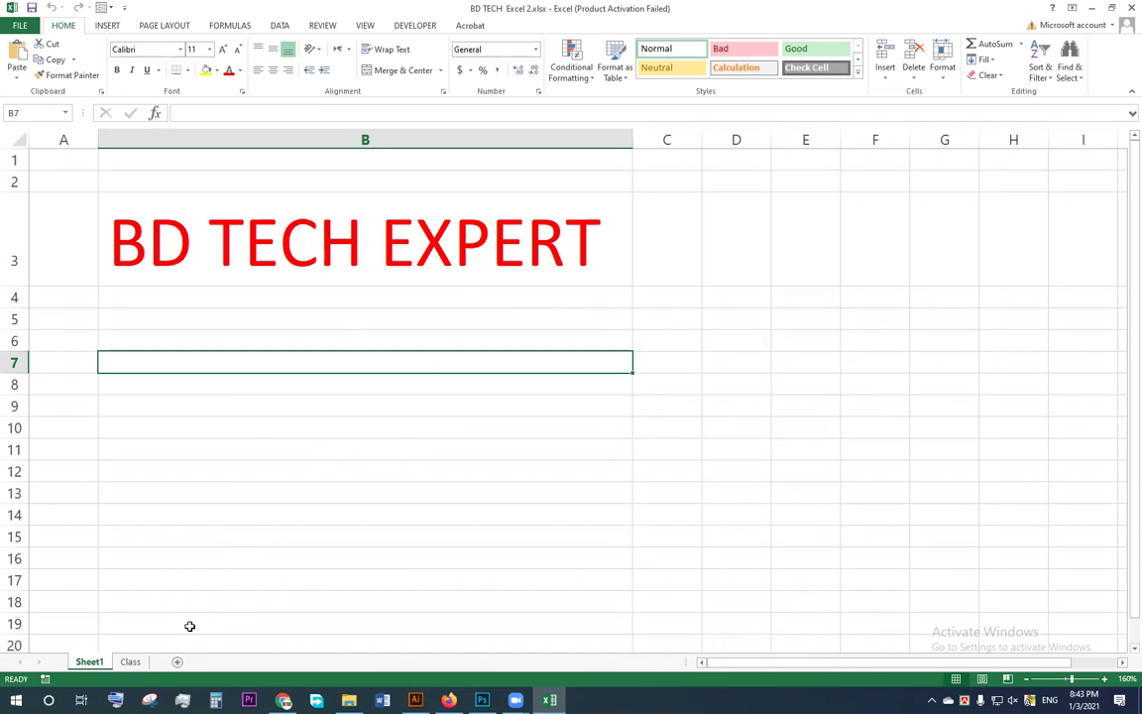
# - Add Sheet2, then select E4, column E and row 4 to show how cell addresses work
pyautogui.click(178, 662)
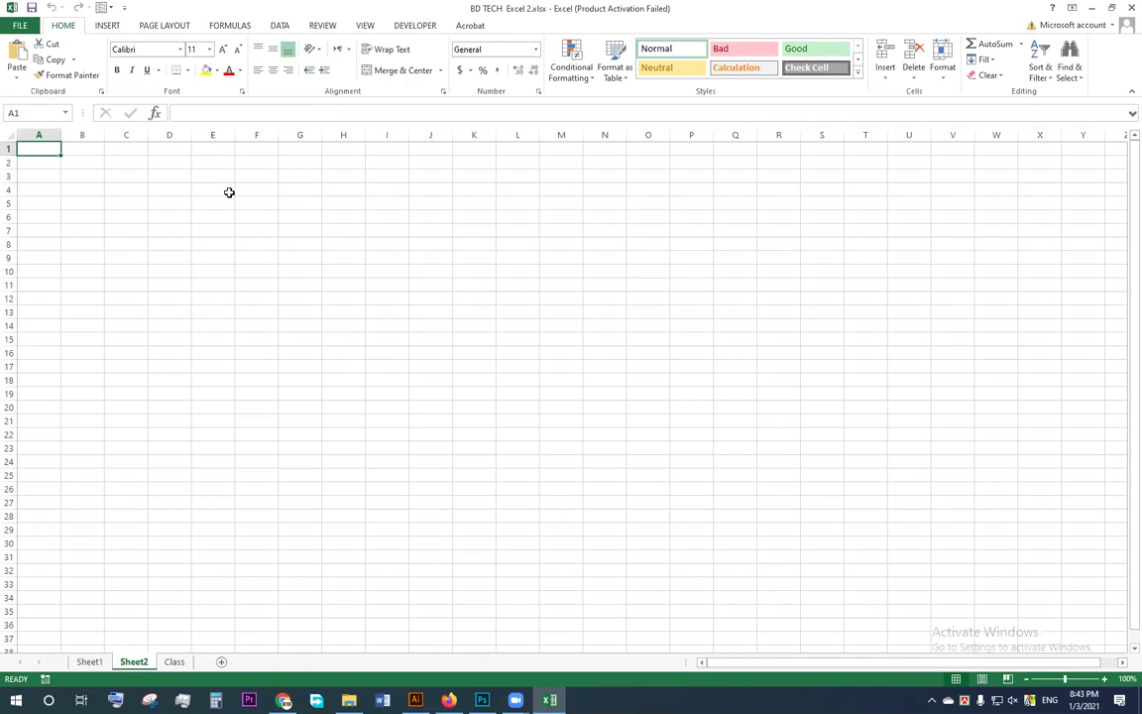
pyautogui.click(216, 188)
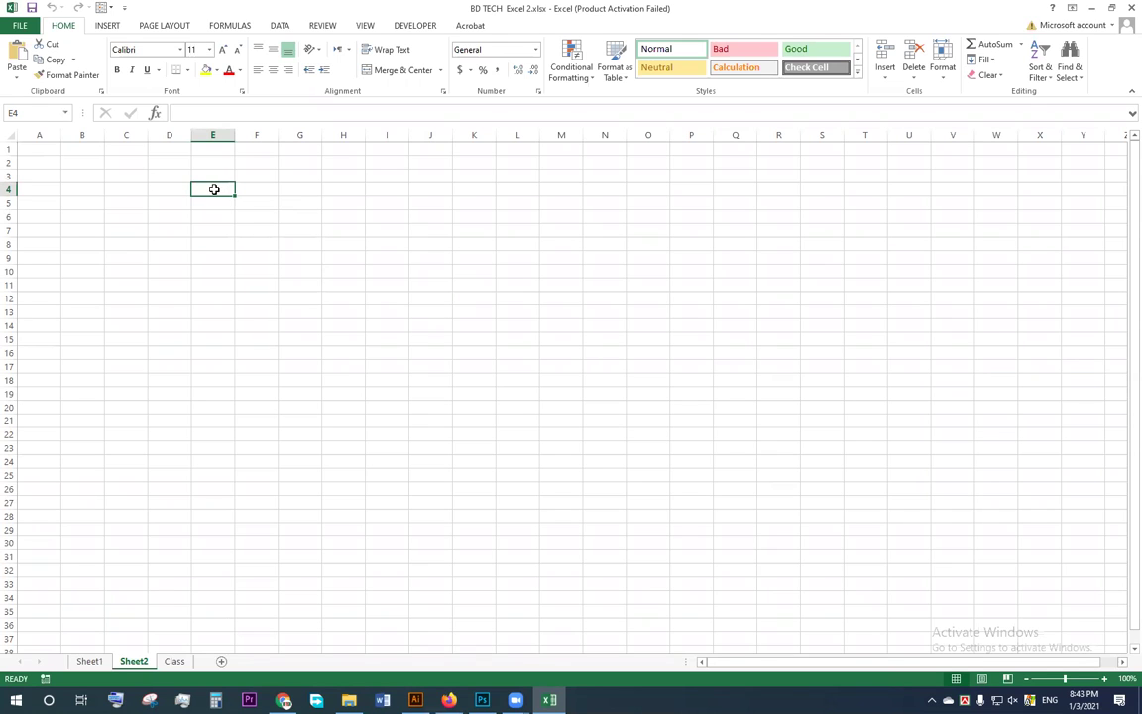
pyautogui.click(210, 130)
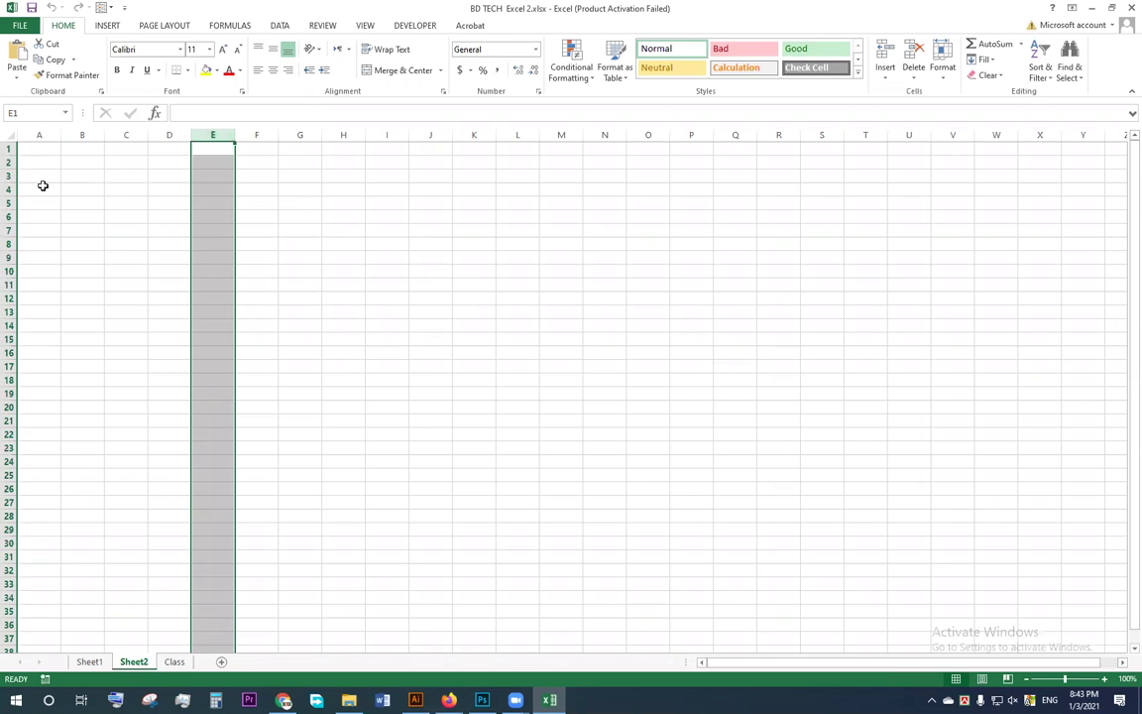
pyautogui.click(10, 188)
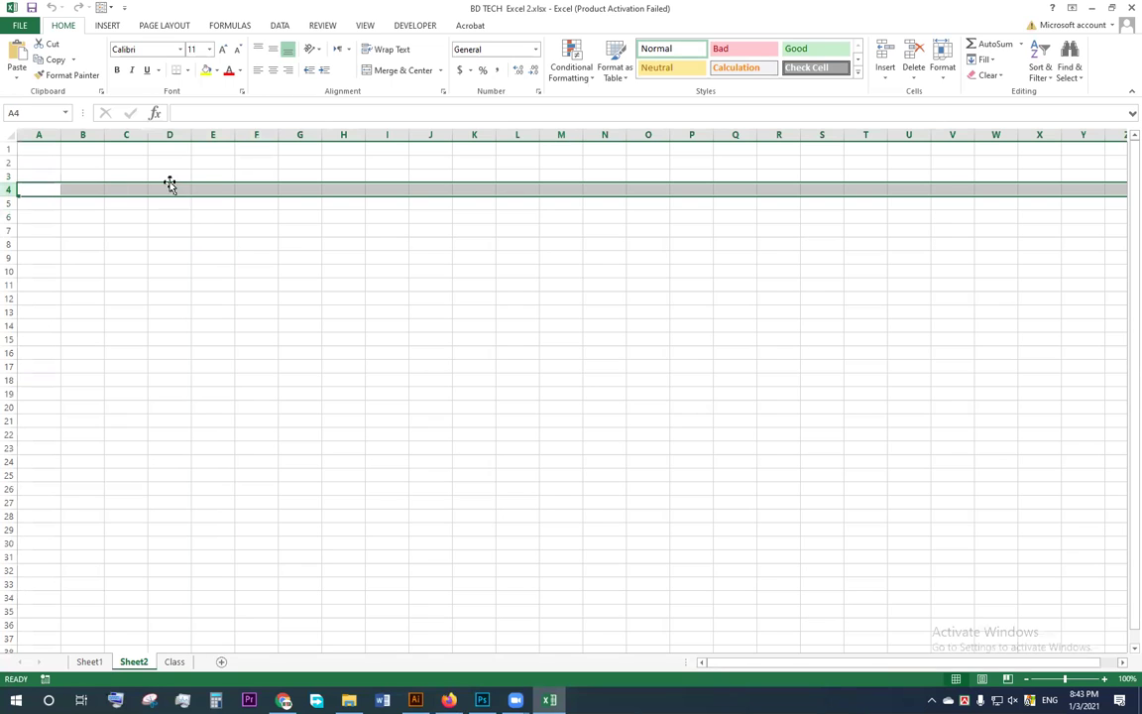
pyautogui.click(211, 186)
pyautogui.click(21, 192)
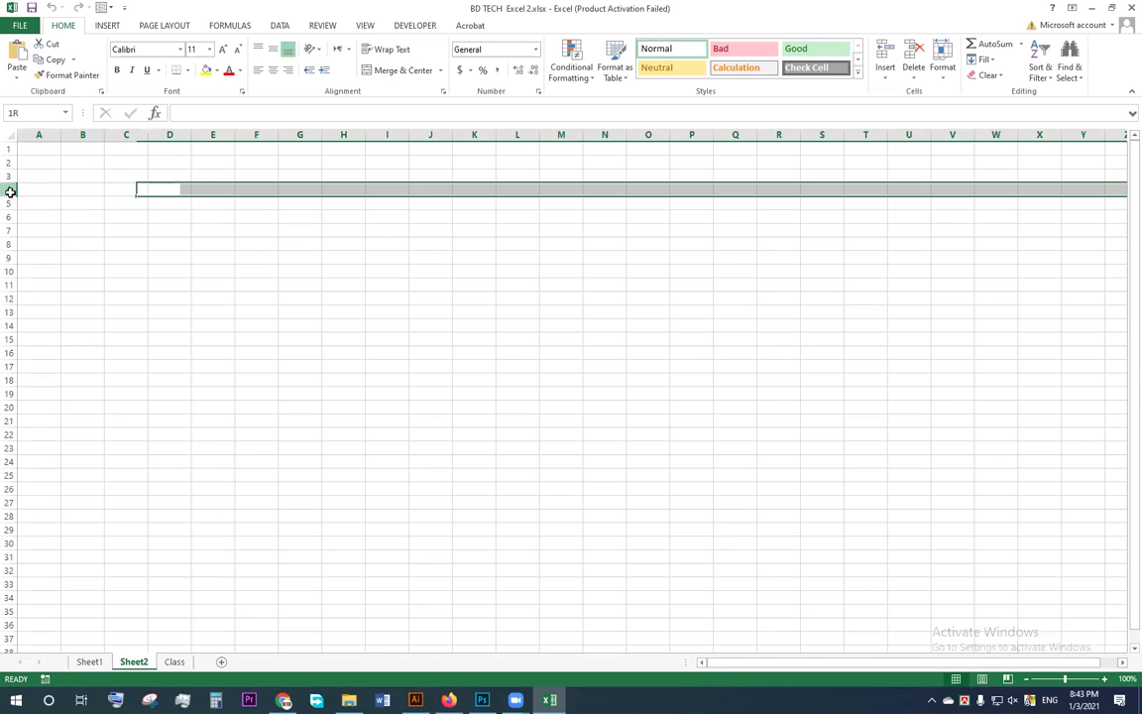
pyautogui.click(214, 186)
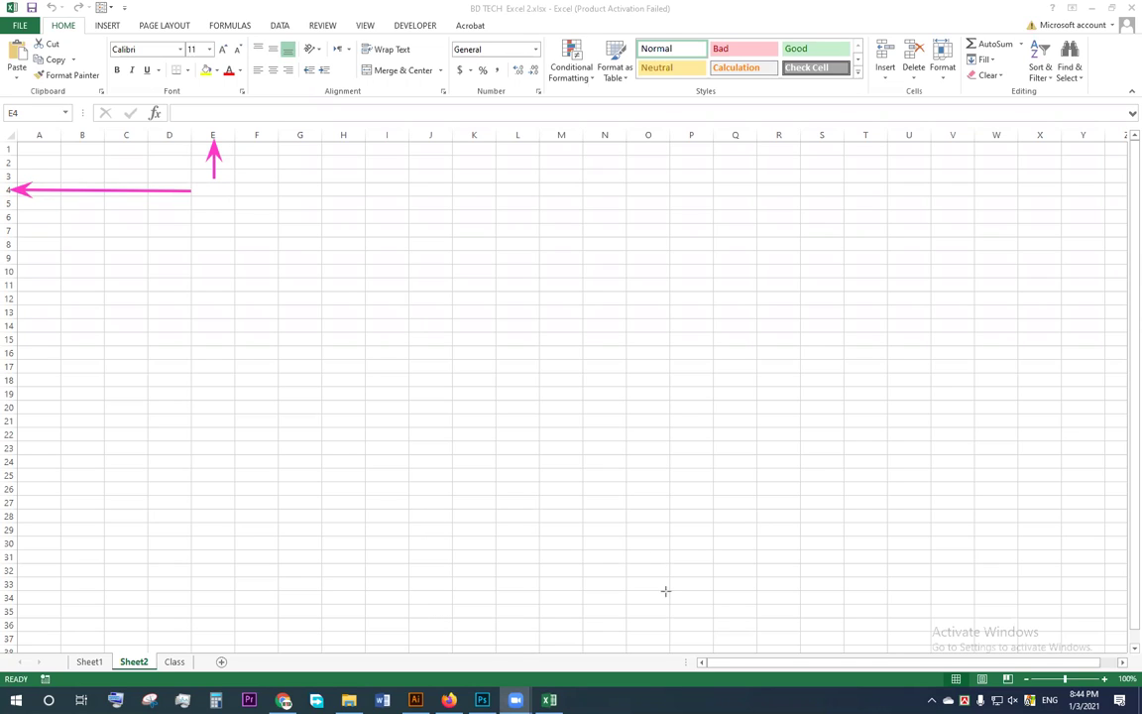
# - Enter 50 in E4 and 50 in E5, leaving a stray 50 in F4
pyautogui.click(209, 188)
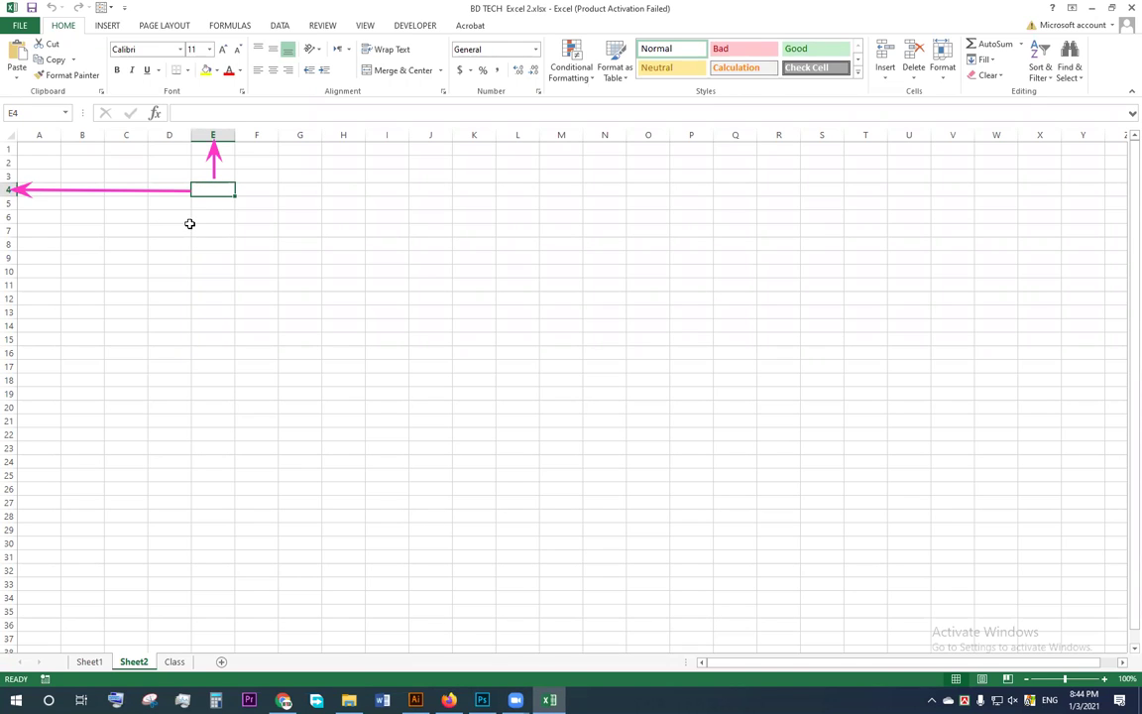
pyautogui.write('50')
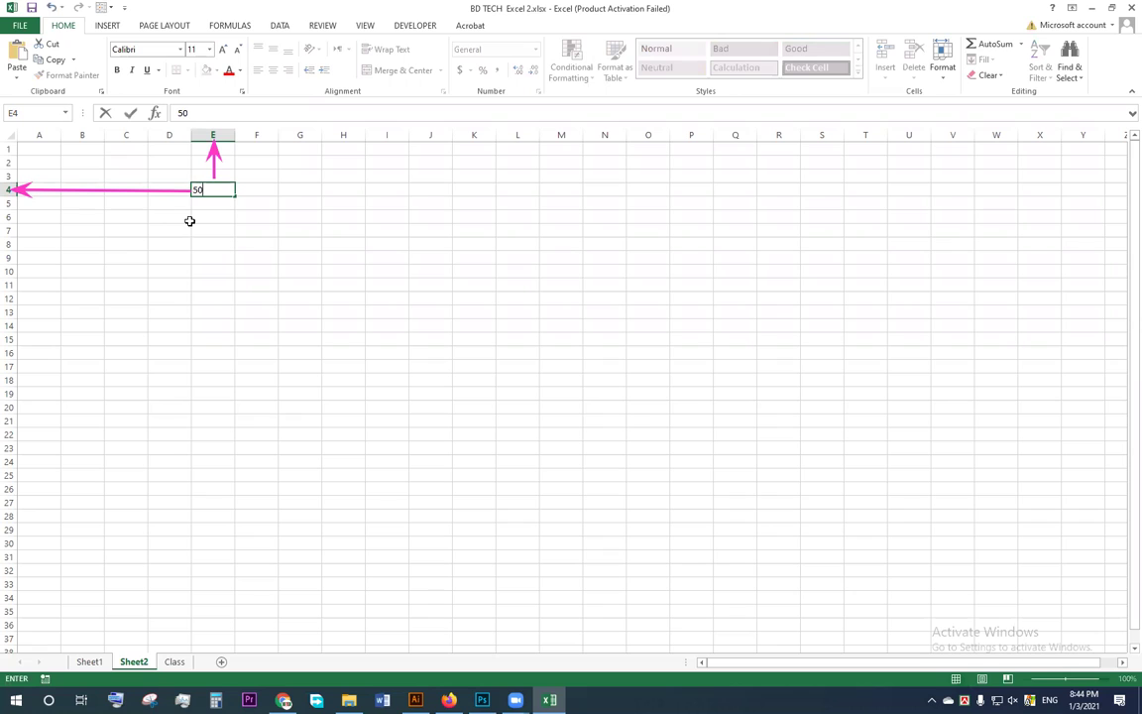
pyautogui.press('Tab')
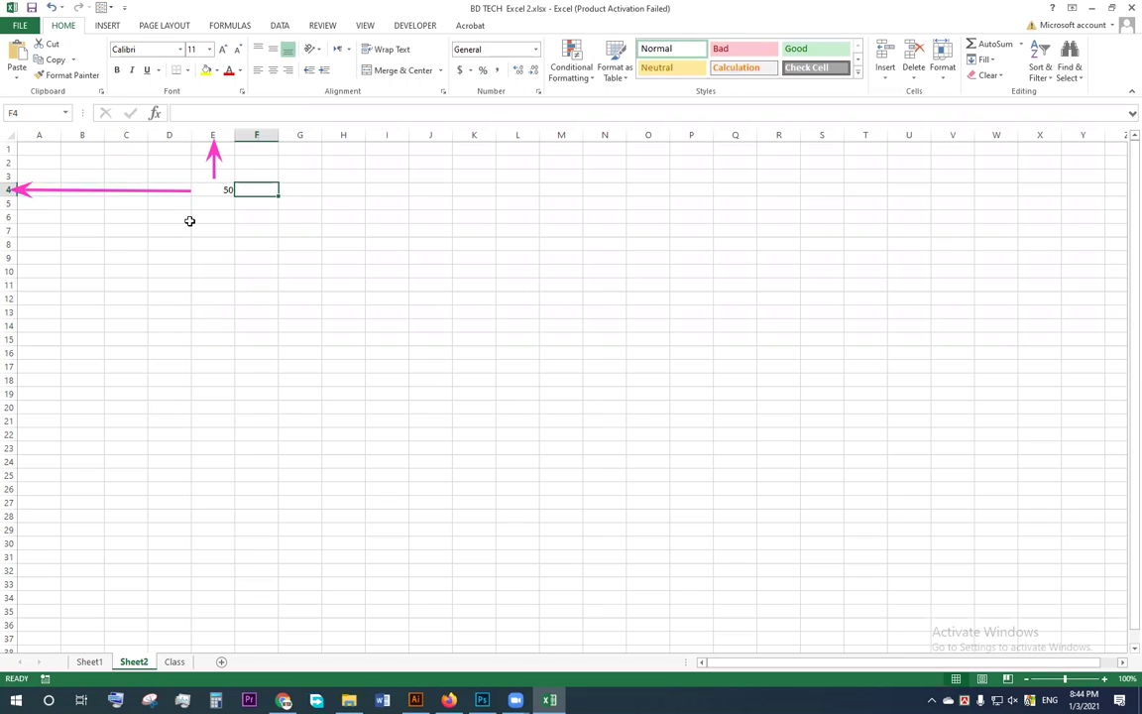
pyautogui.write('50')
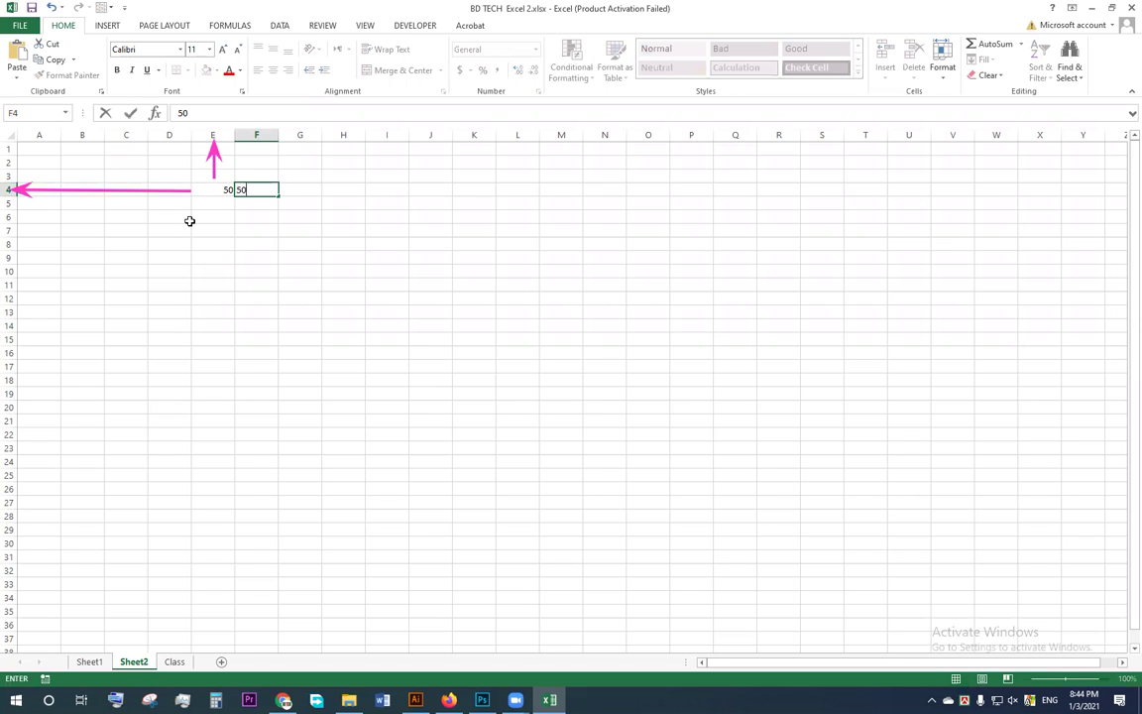
pyautogui.press('Tab')
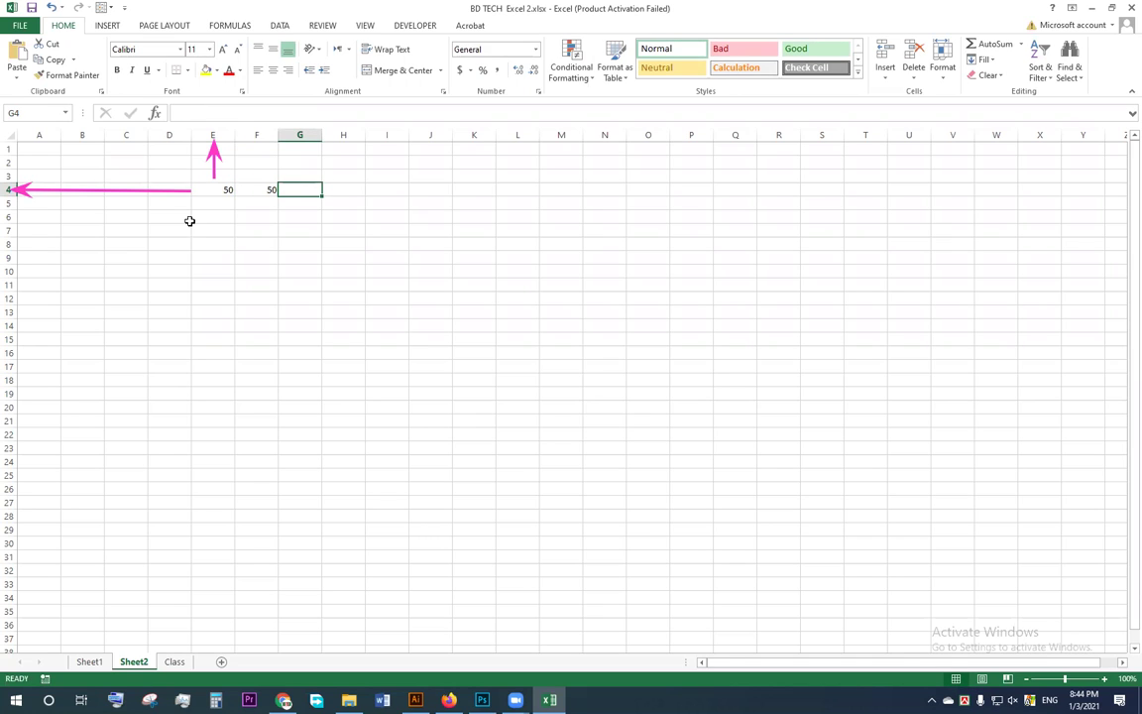
pyautogui.press('Left')
# - Delete the stray 50 from F4 and move down to the empty cell E6
pyautogui.press('Left')
pyautogui.press('Down')
pyautogui.write('50')
pyautogui.press('Tab')
pyautogui.press('Tab')
pyautogui.press('Up')
pyautogui.press('Left')
pyautogui.press('Delete')
pyautogui.press('Down')
pyautogui.press('Left')
pyautogui.press('Down')
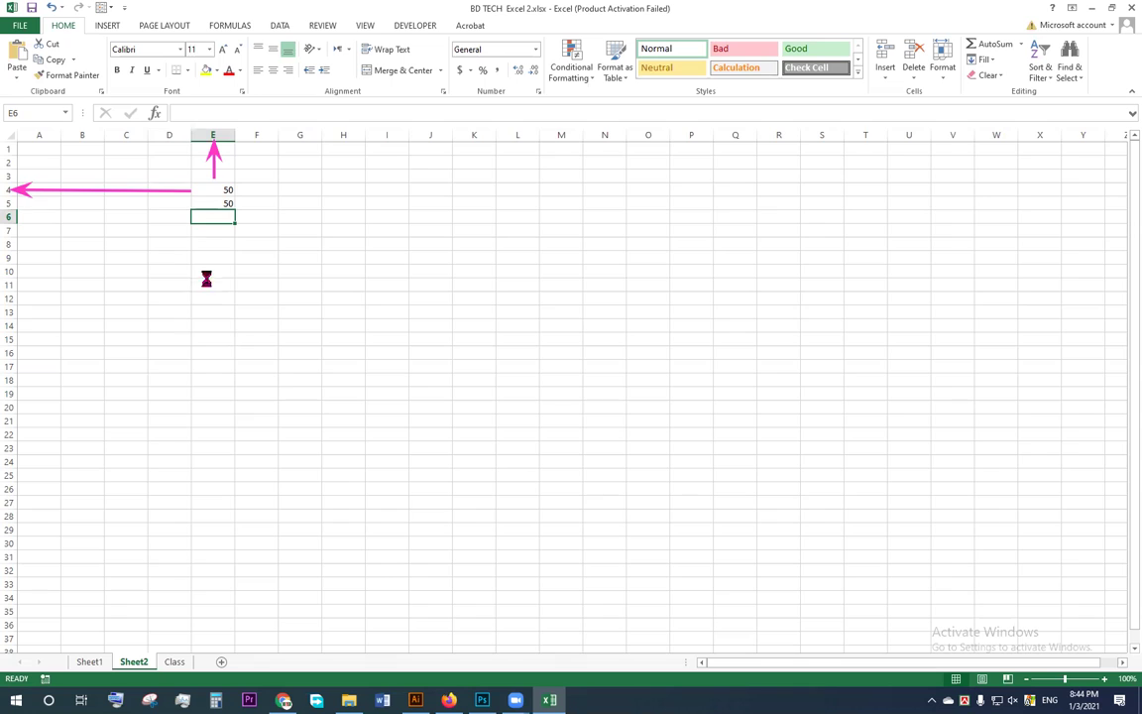
# - Zoom in and enter =SUM(E4:E5) in E6 to total 100
pyautogui.keyDown('ctrl'); pyautogui.scroll(1, 206, 277); pyautogui.keyUp('ctrl')
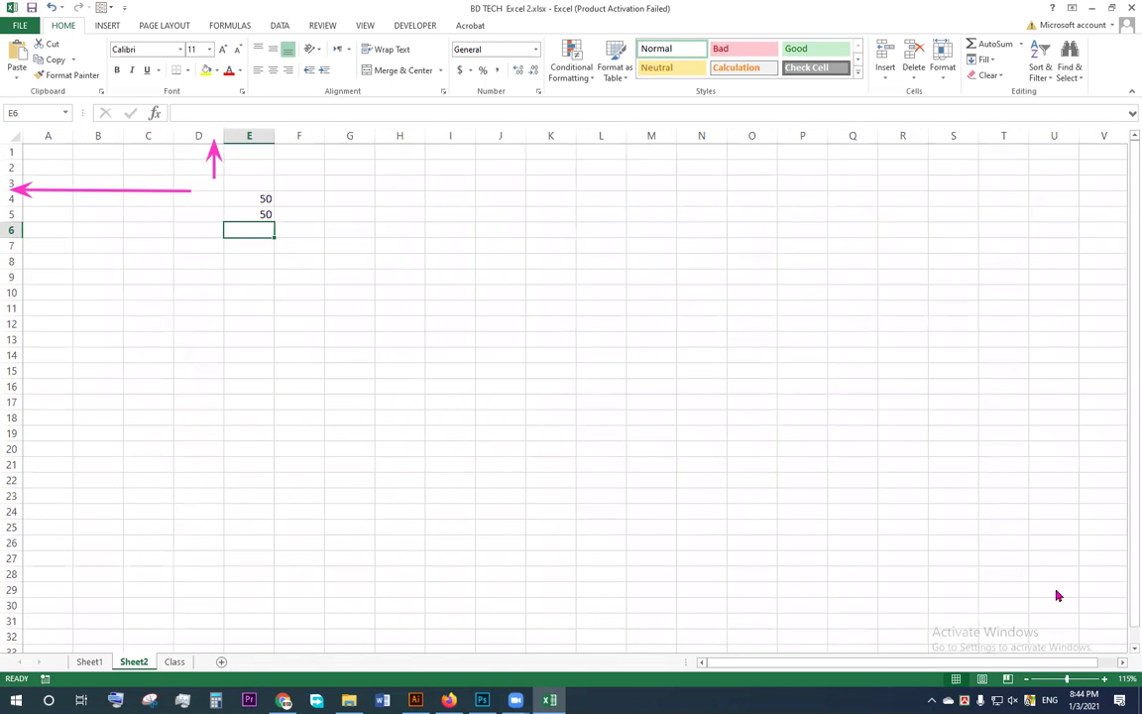
pyautogui.keyDown('ctrl'); pyautogui.scroll(3, 358, 288); pyautogui.keyUp('ctrl')
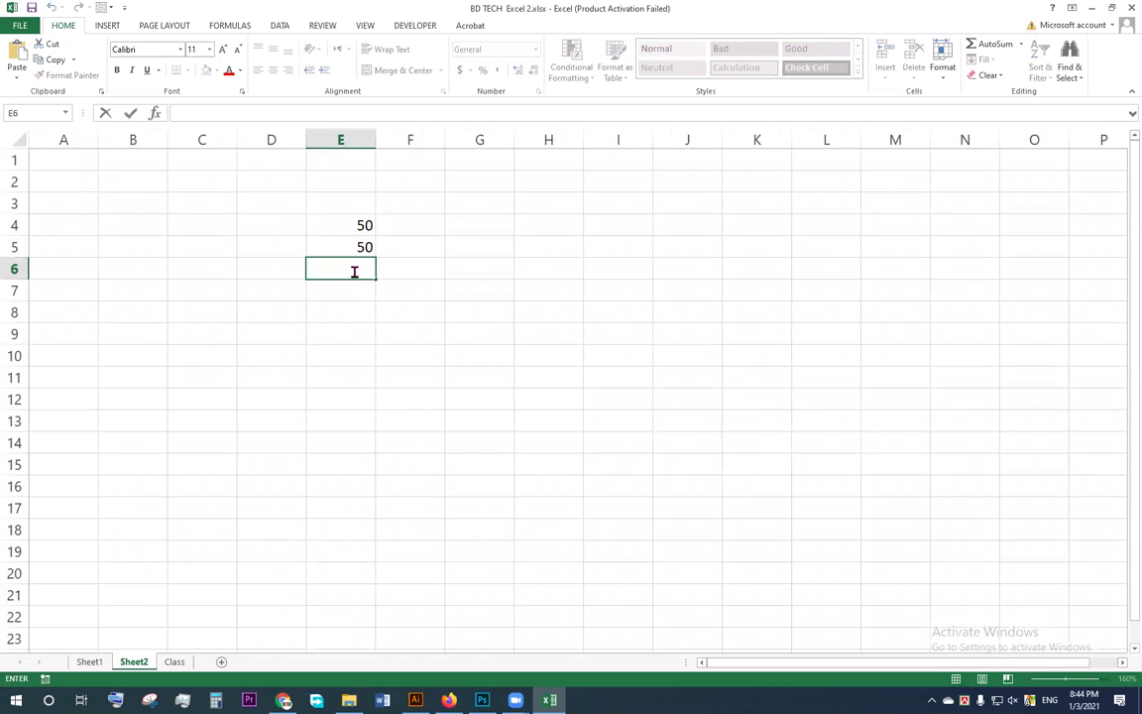
pyautogui.write('=')
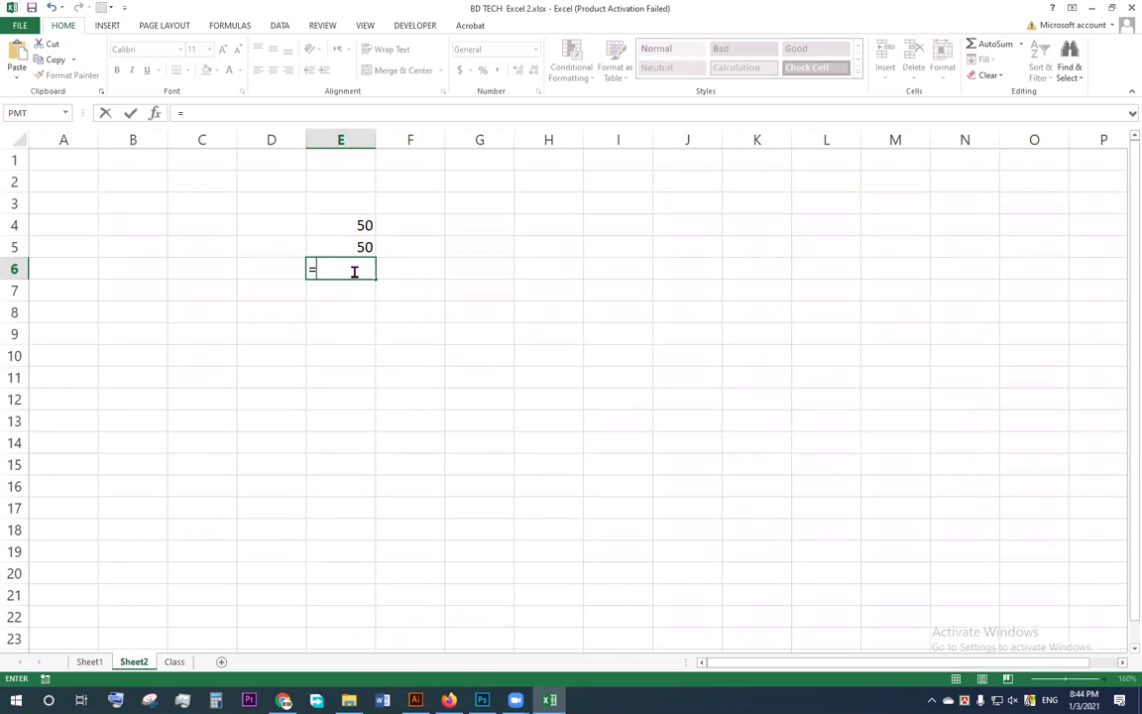
pyautogui.write('sum')
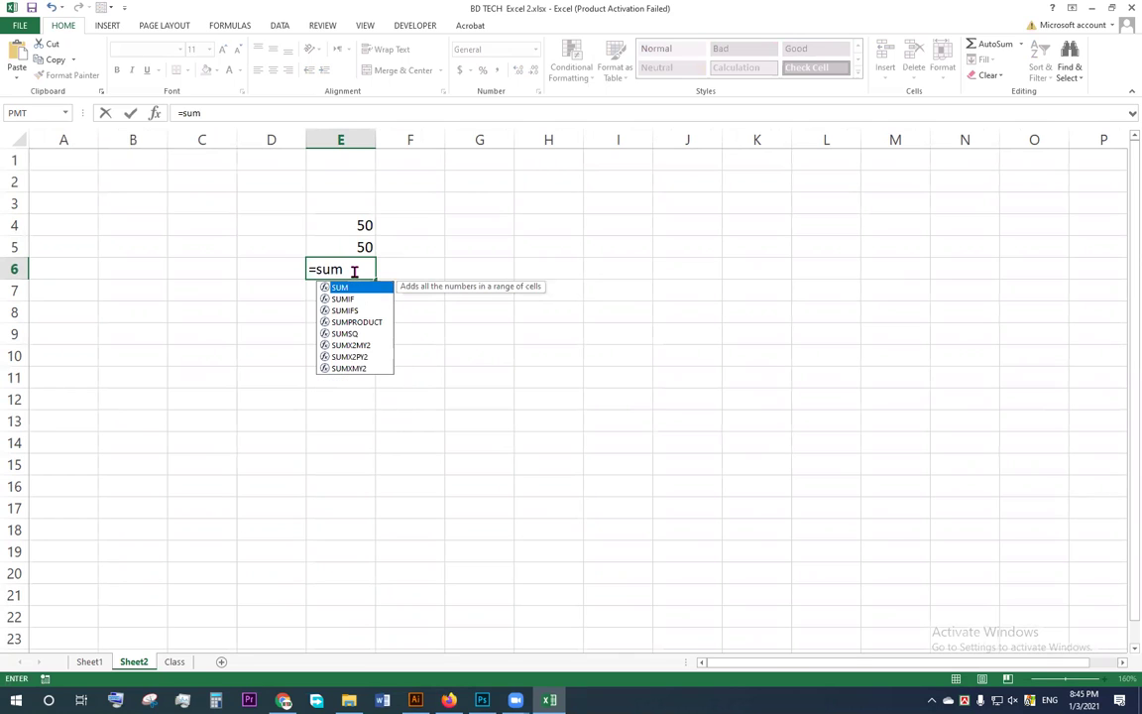
pyautogui.write('(')
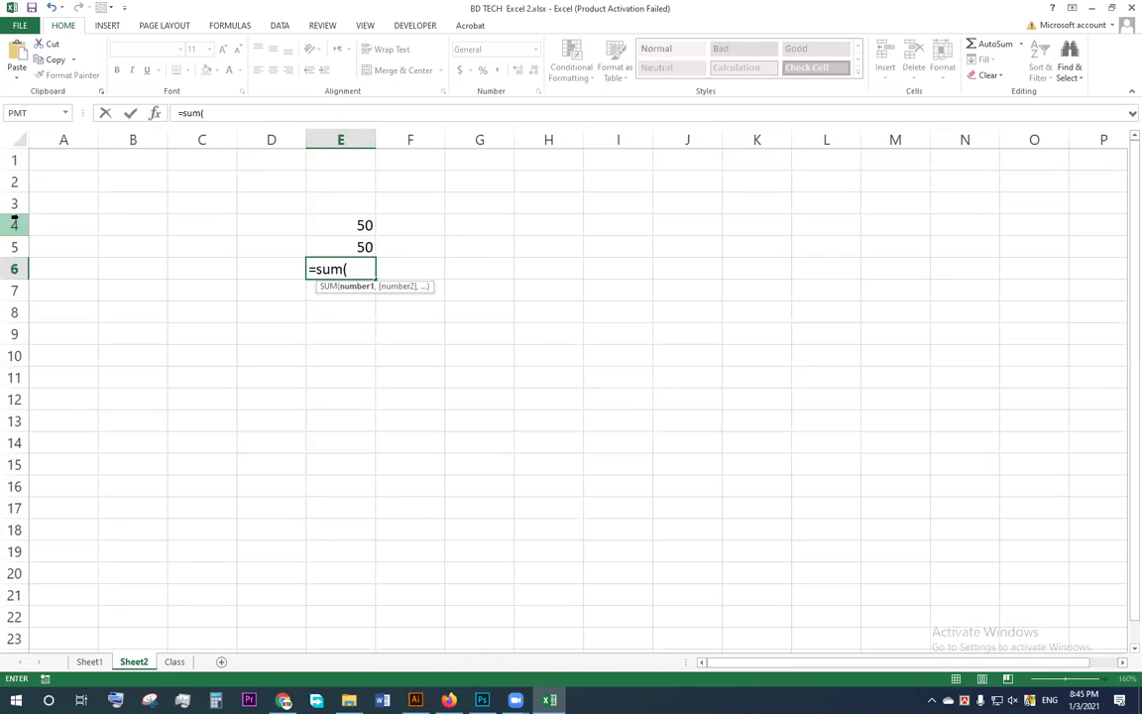
pyautogui.write('e4:')
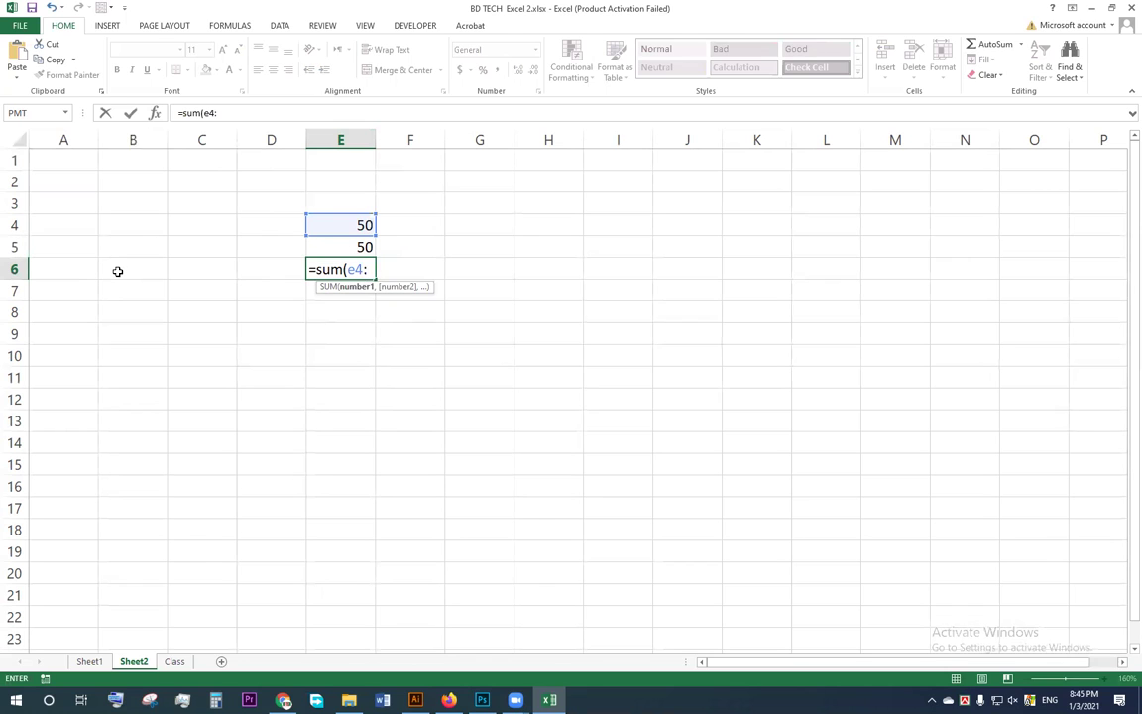
pyautogui.write('e5')
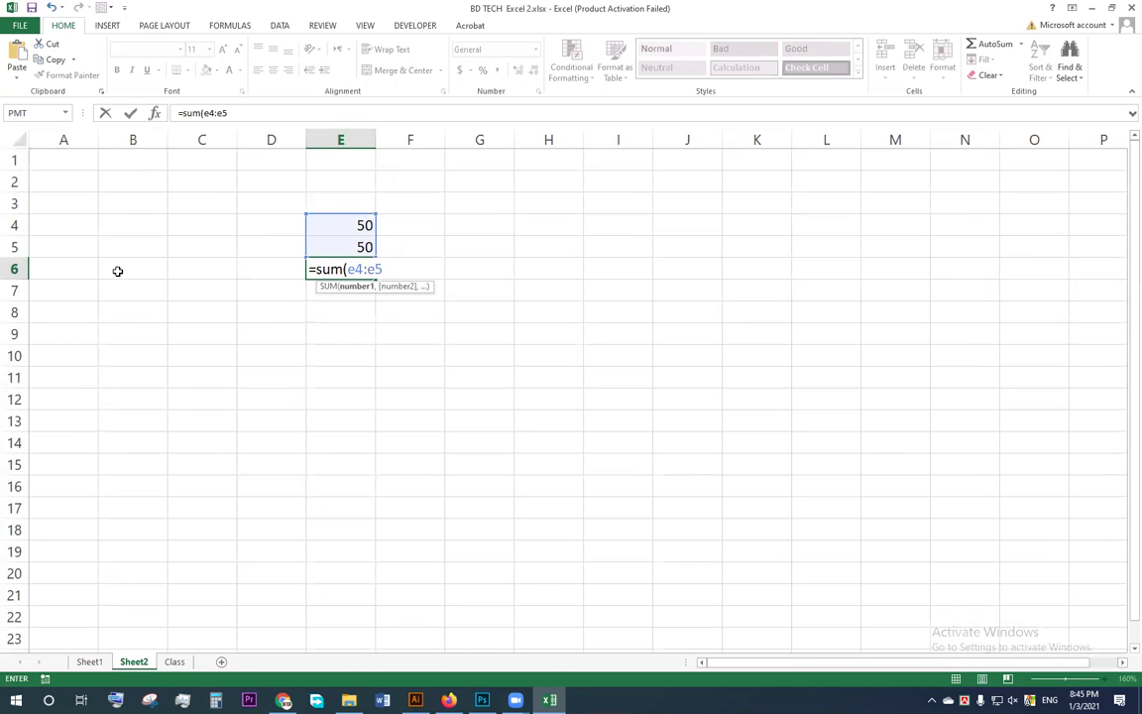
pyautogui.write(')')
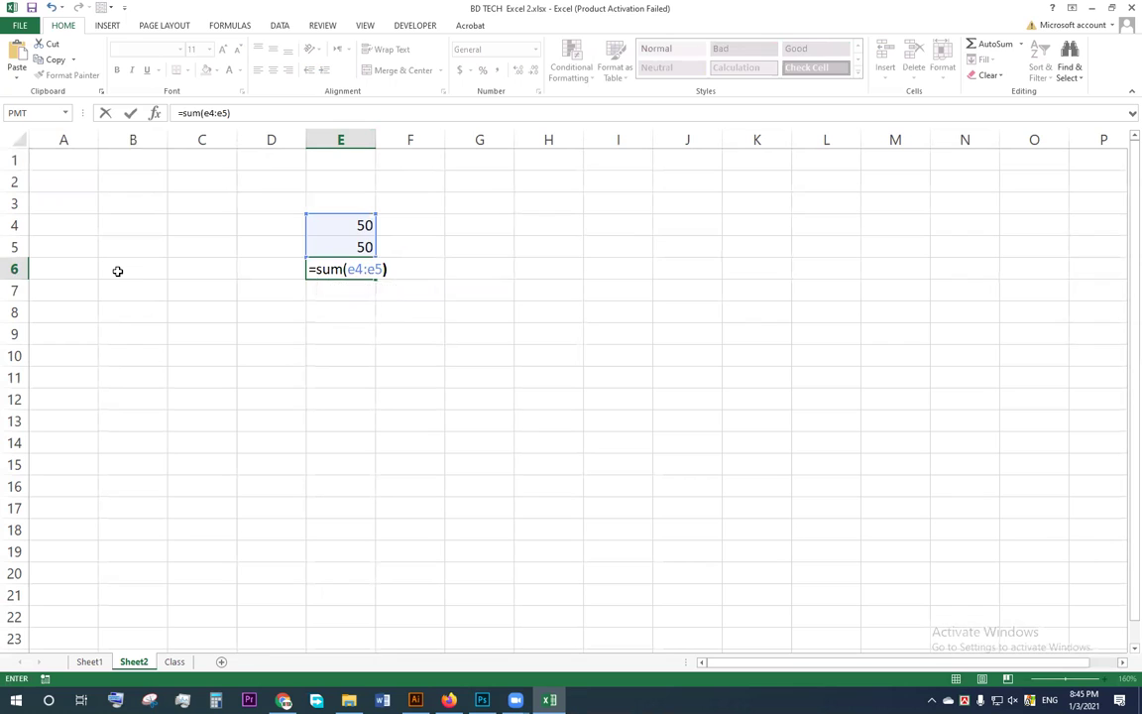
pyautogui.press('Return')
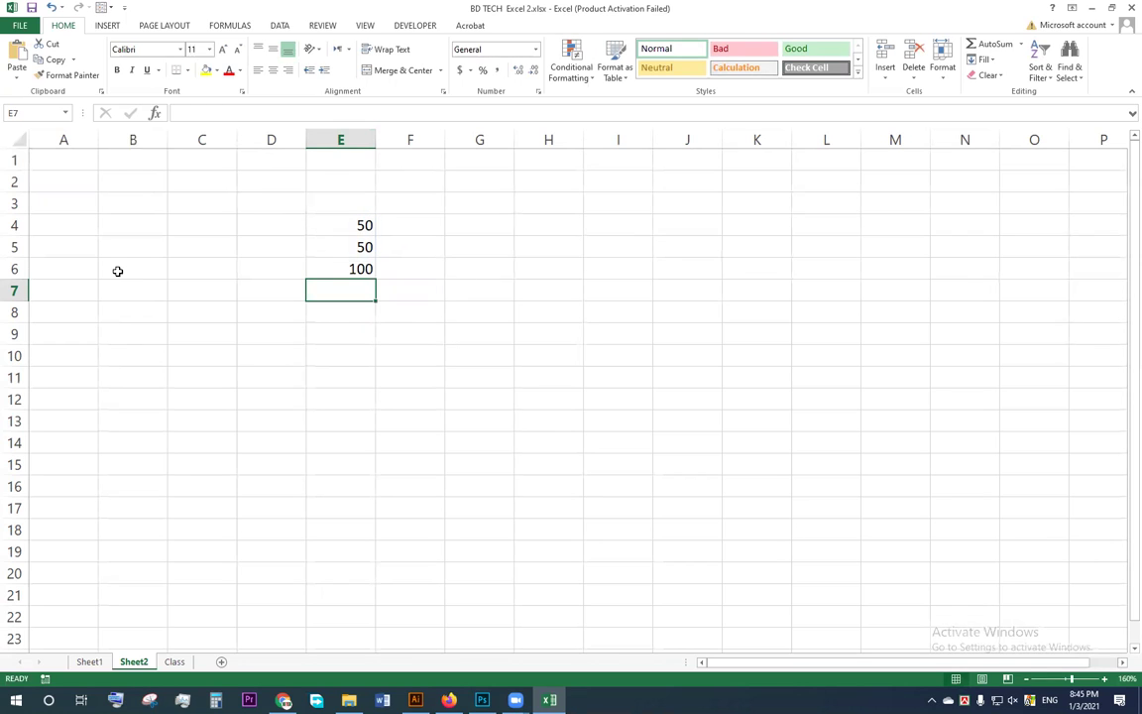
# - Redisplay E6's formula, confirm it unchanged, and launch Microsoft Word
pyautogui.doubleClick(364, 269)
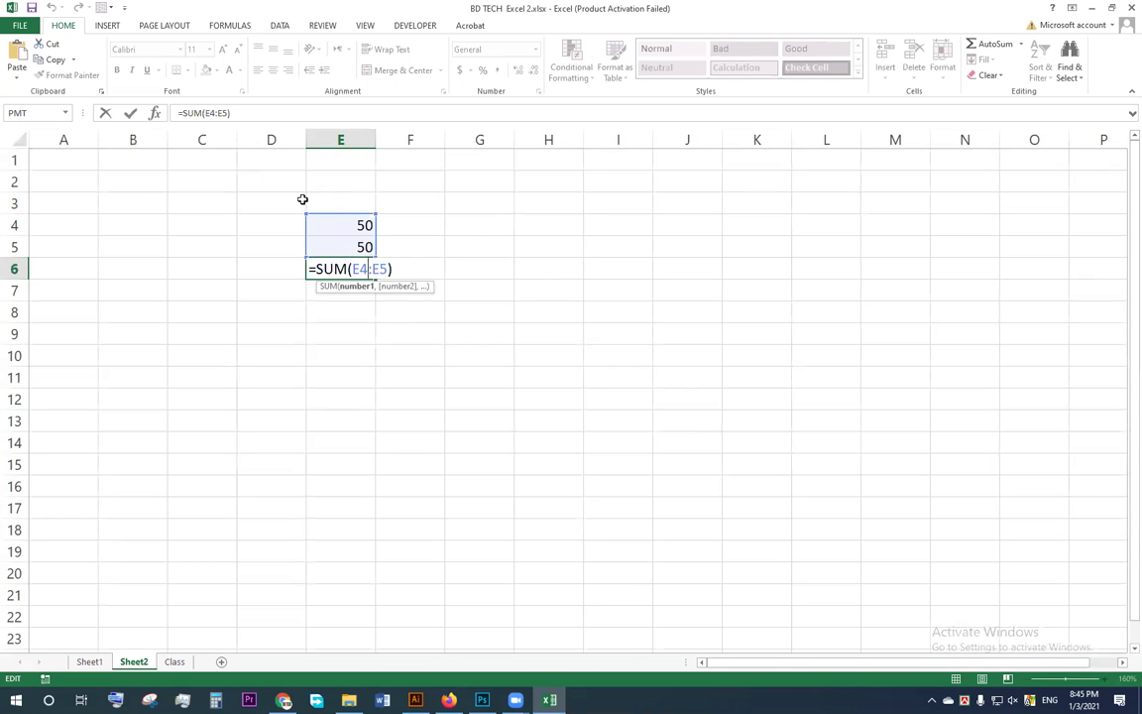
pyautogui.press('Return')
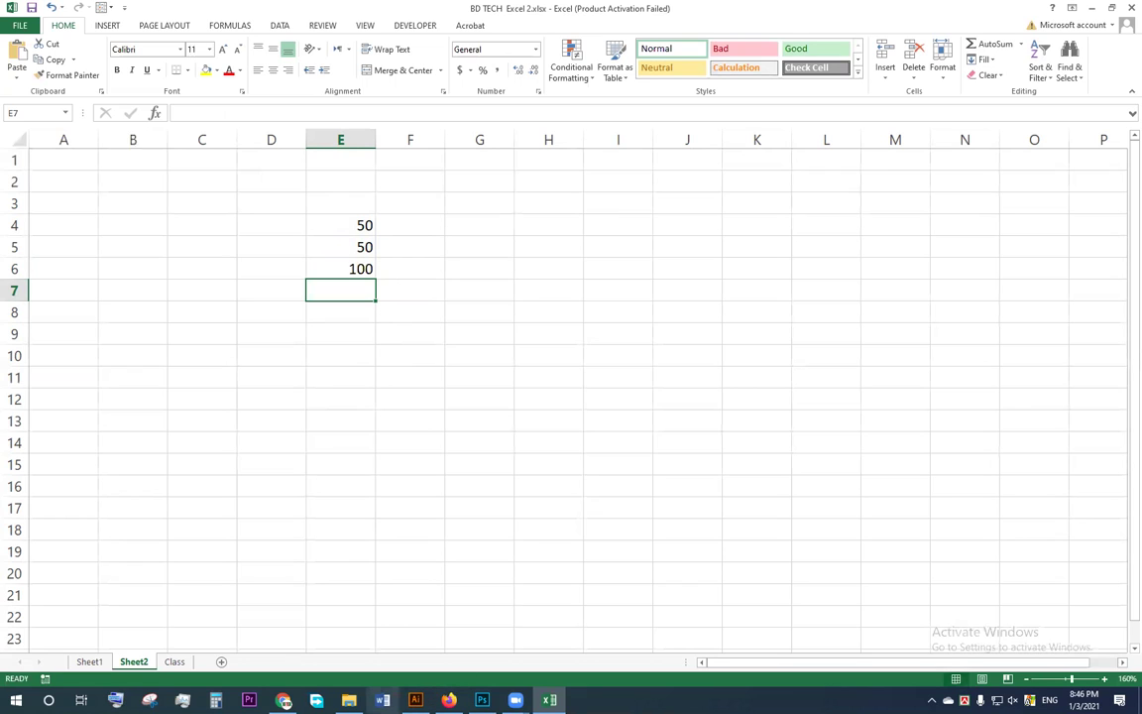
pyautogui.click(383, 700)
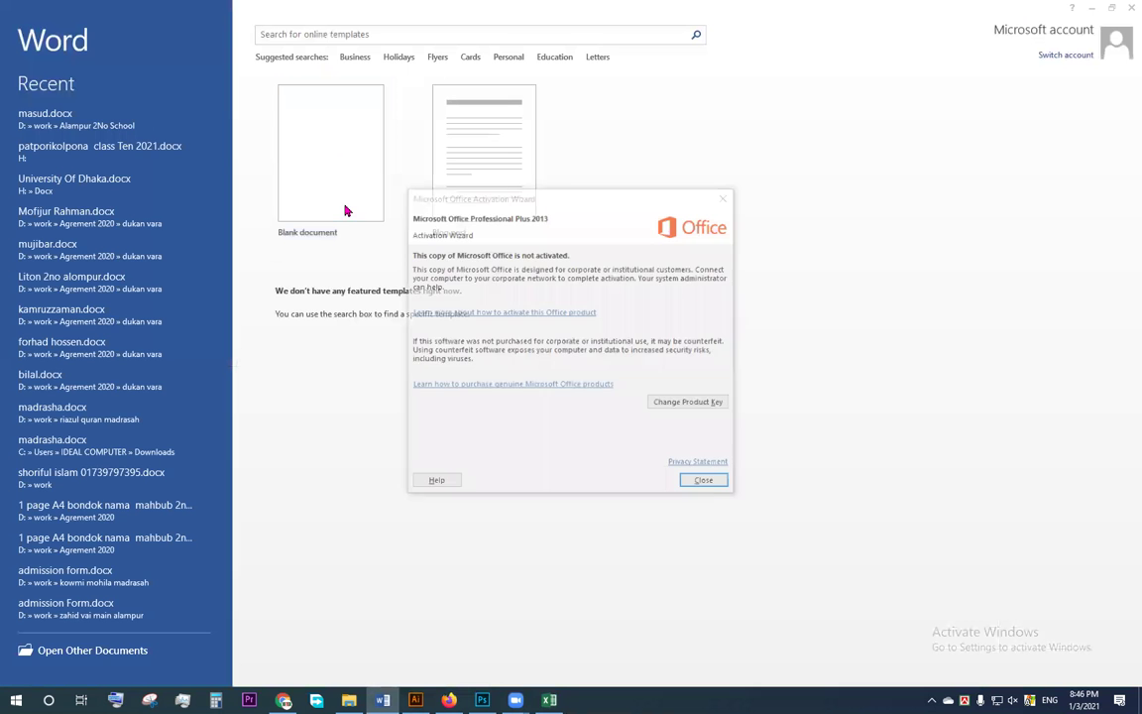
# - Start a blank Word document with font size 30 in SutonnyMJ
pyautogui.press('Escape')
pyautogui.click(321, 182)
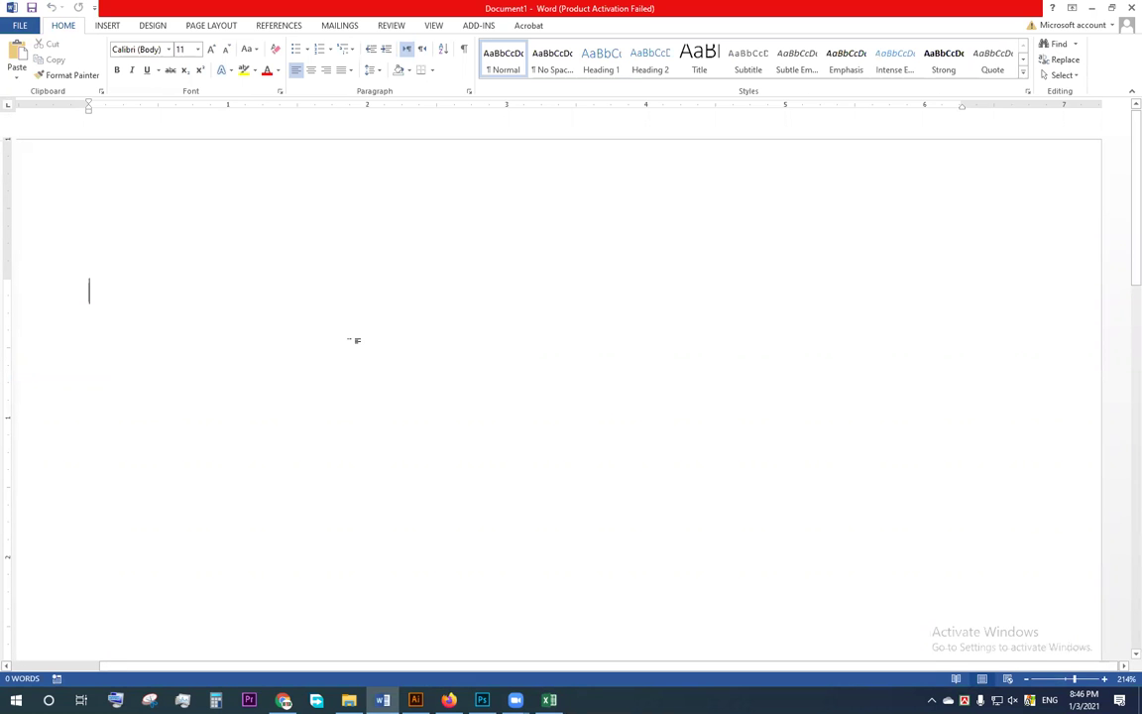
pyautogui.hotkey('ctrl', ']')
pyautogui.hotkey('ctrl', ']')
pyautogui.hotkey('ctrl', ']')
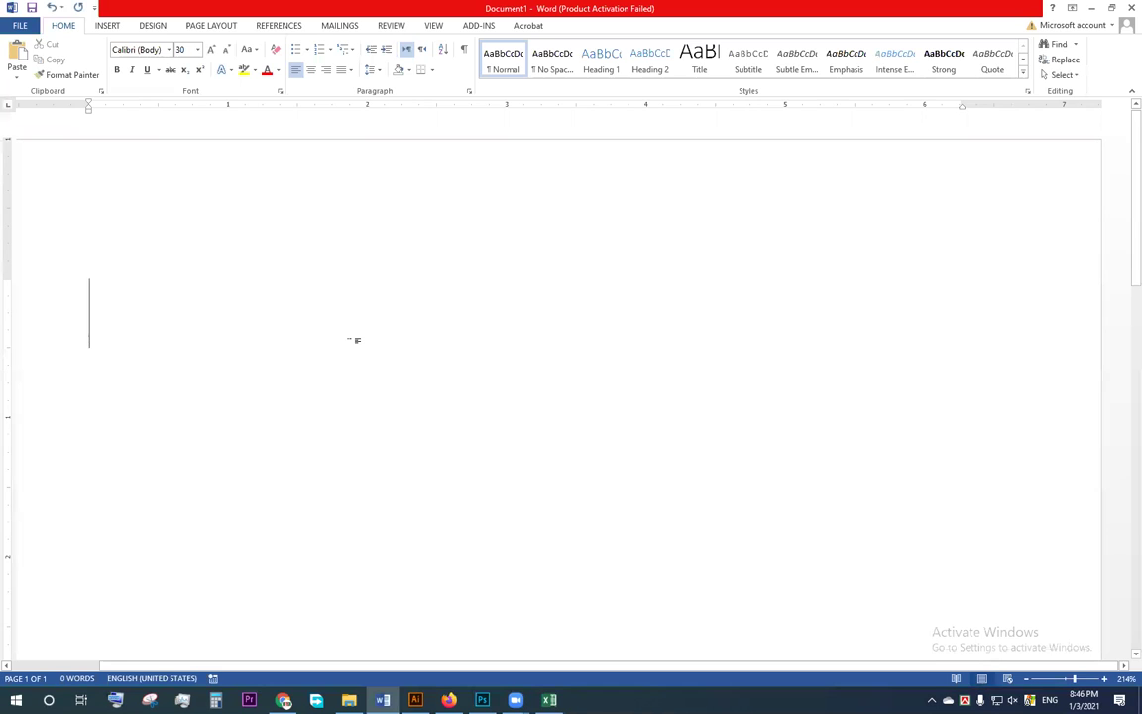
pyautogui.hotkey('ctrl', 'alt', 'b')
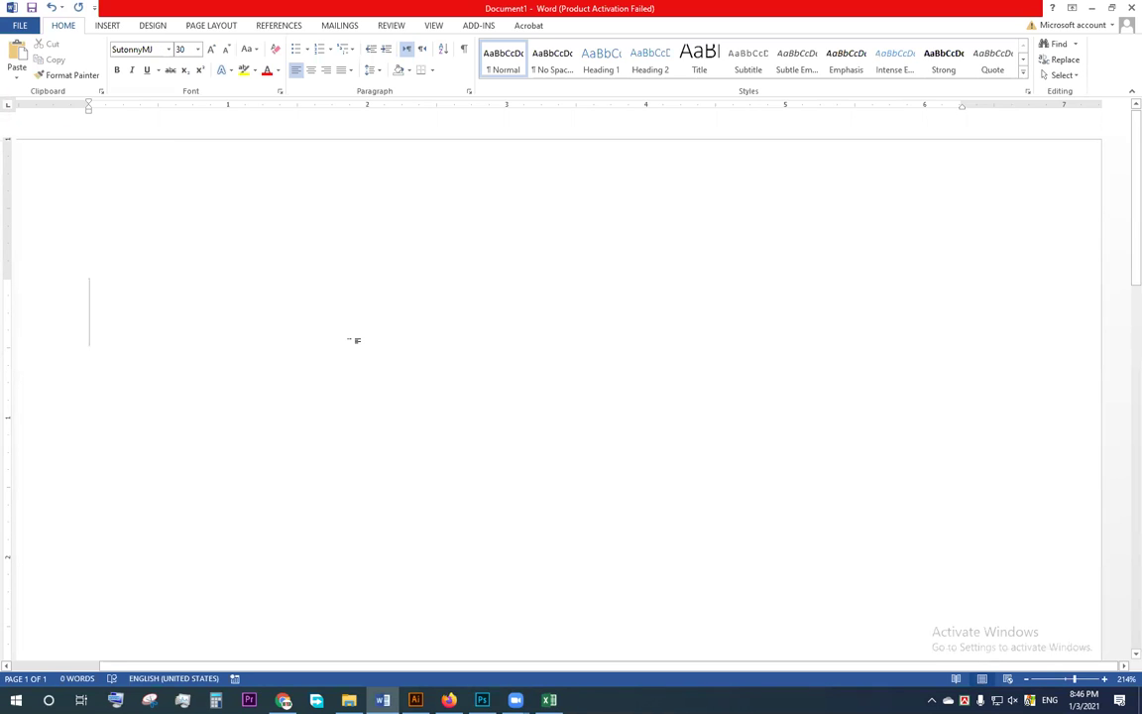
# - Type the first line 'যোগ +' and remove the stray comma
pyautogui.write('মে')
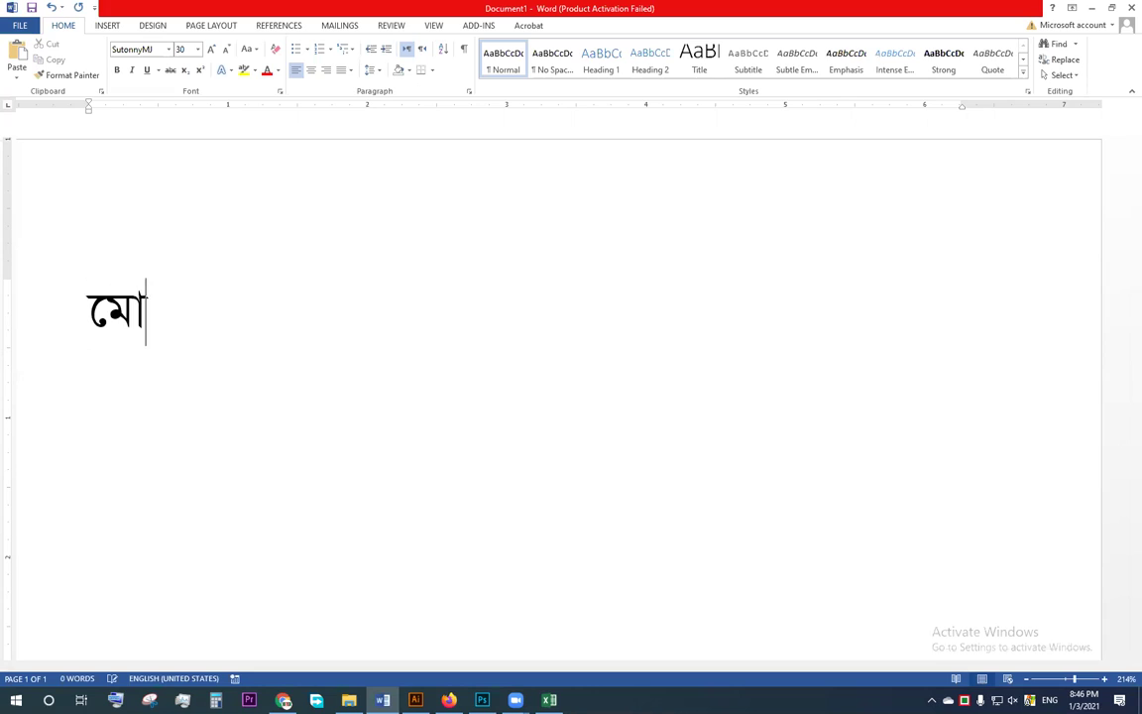
pyautogui.write('াগ')
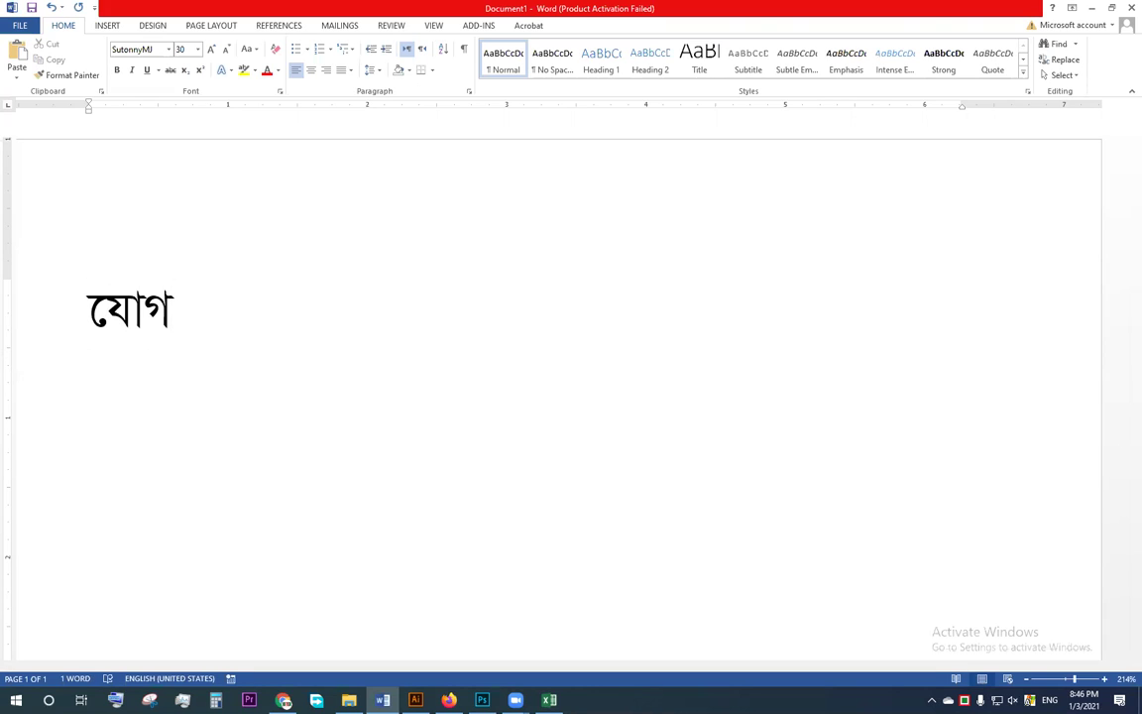
pyautogui.write(' +')
pyautogui.write(',:')
pyautogui.press('Left')
pyautogui.doubleClick(226, 327)
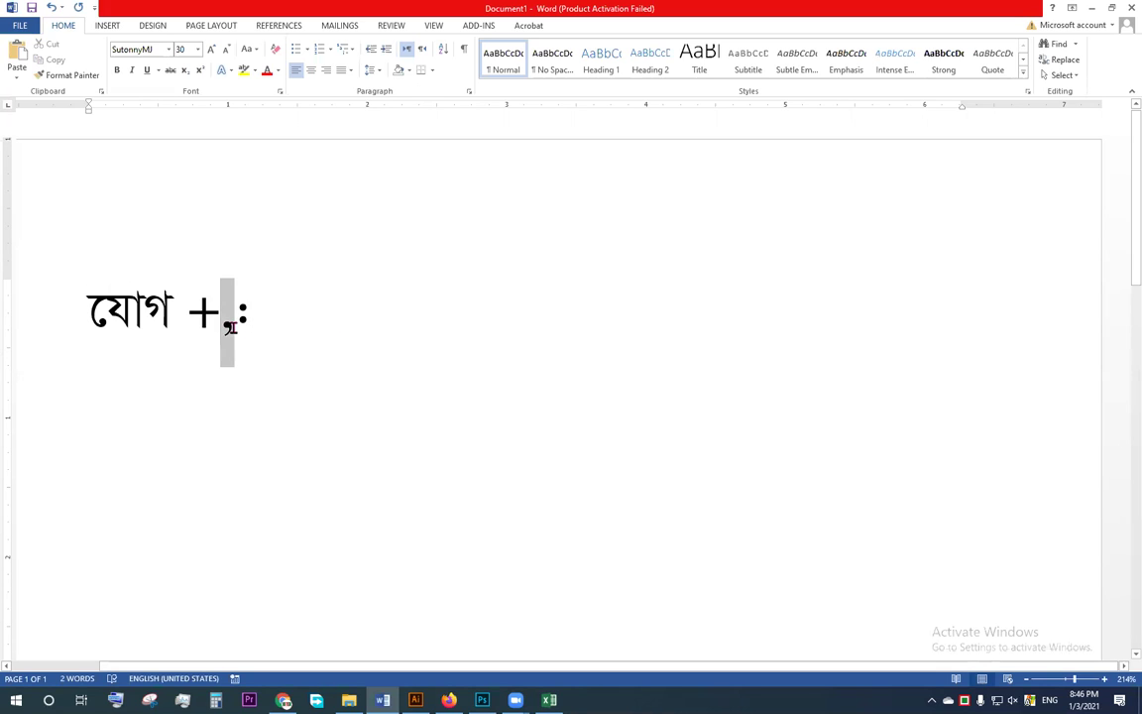
pyautogui.click(229, 328)
pyautogui.doubleClick(229, 328)
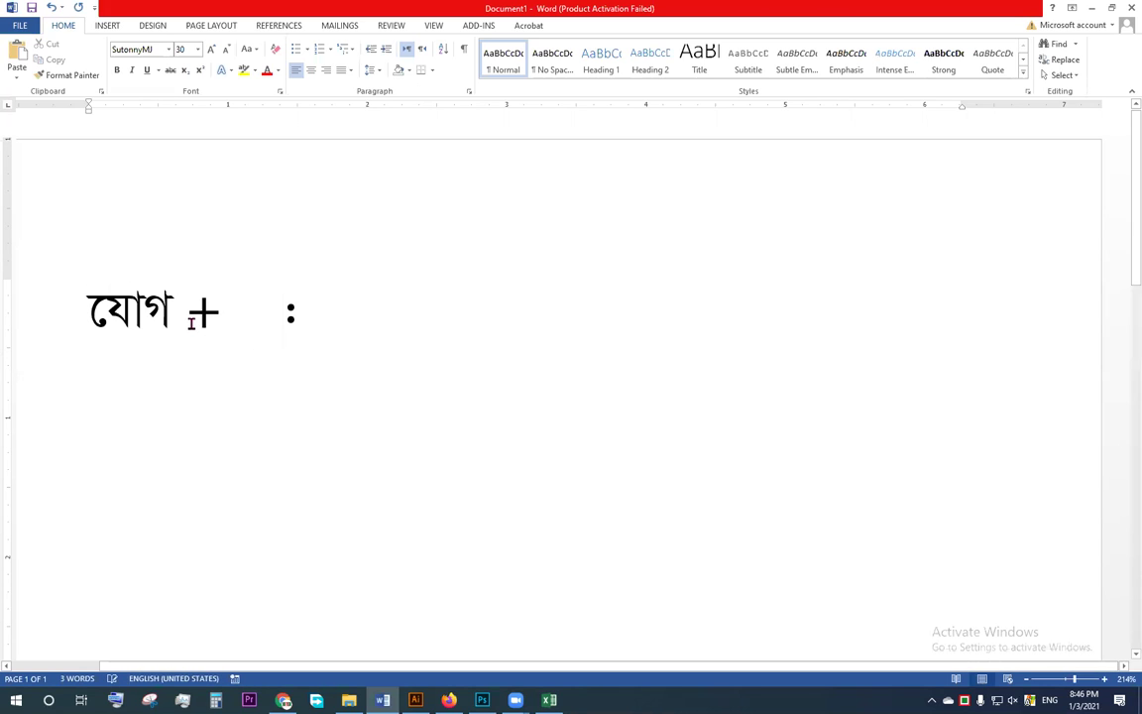
pyautogui.click(334, 308)
# - Add the lines 'বিয়োগ -', 'গুণ *' and 'ভাগ /' below the first
pyautogui.press('Return')
pyautogui.write('বি')
pyautogui.write('য়োগ')
pyautogui.write('ু')
pyautogui.press('Return')
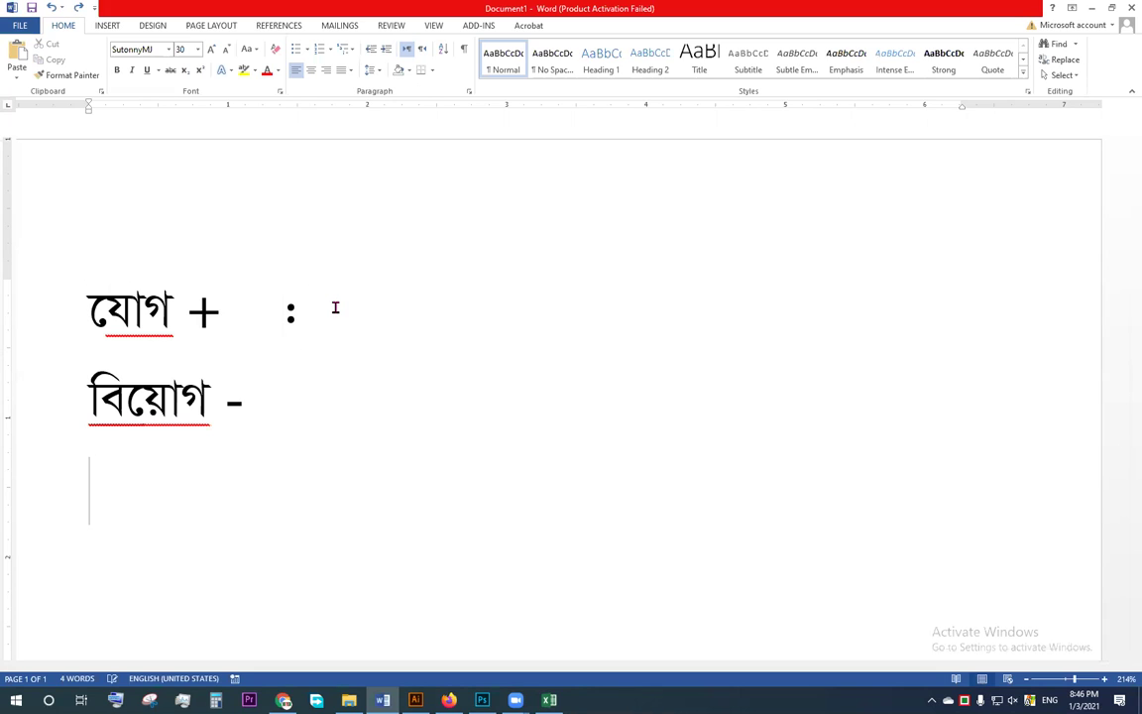
pyautogui.write('গুণ')
pyautogui.press('BackSpace')
pyautogui.write('ন')
pyautogui.press('BackSpace')
pyautogui.write('ণ')
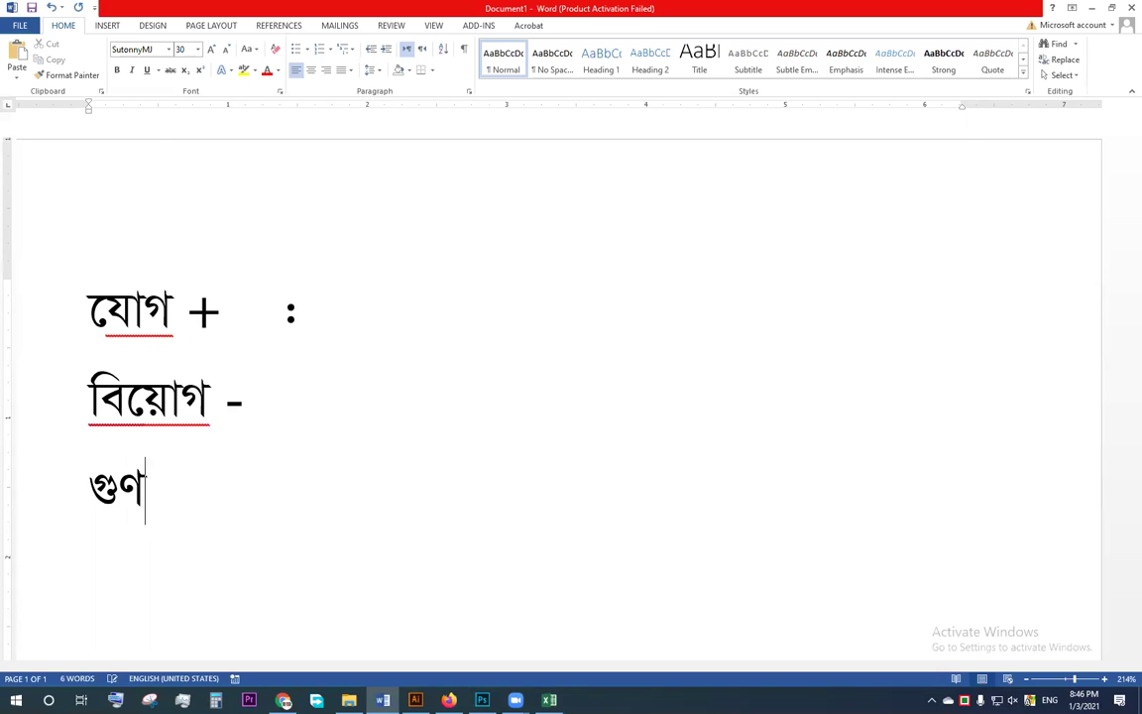
pyautogui.write(' *')
pyautogui.press('Return')
pyautogui.write('ভাগ /')
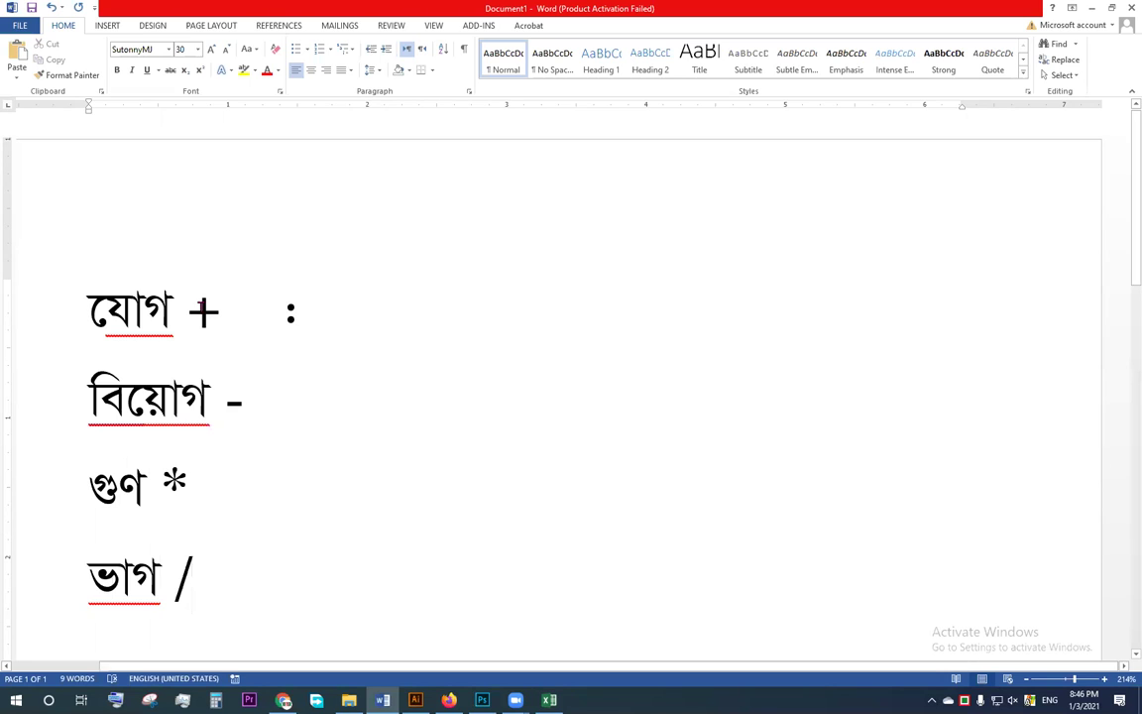
# - Colour the +, :, -, * and / symbols red, then box the red plus sign
pyautogui.moveTo(189, 312); pyautogui.dragTo(293, 297)
pyautogui.click(372, 283)
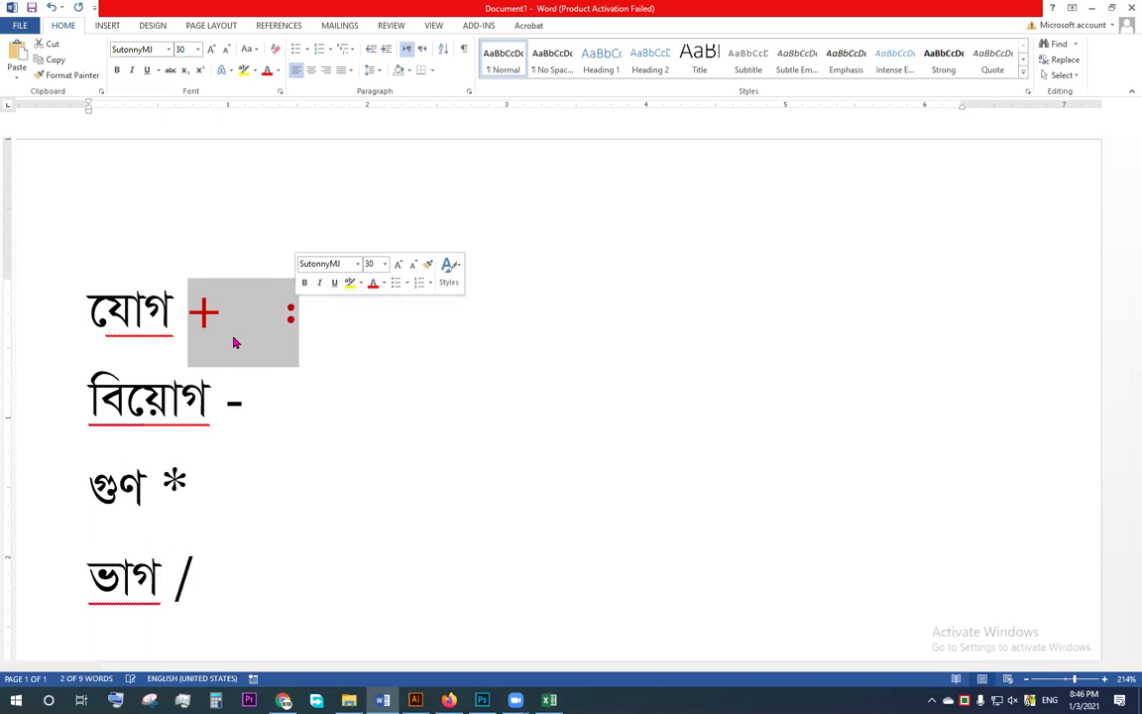
pyautogui.moveTo(223, 401); pyautogui.dragTo(255, 407)
pyautogui.click(326, 384)
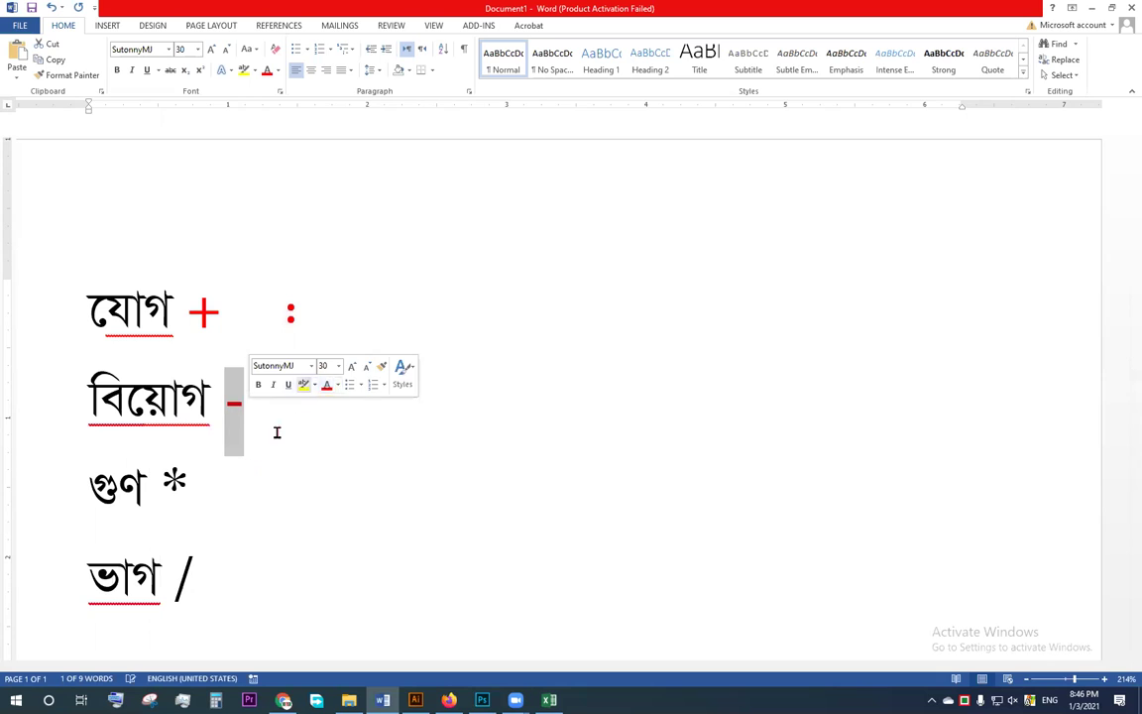
pyautogui.moveTo(161, 483); pyautogui.dragTo(193, 479)
pyautogui.click(272, 459)
pyautogui.moveTo(201, 576); pyautogui.dragTo(173, 579)
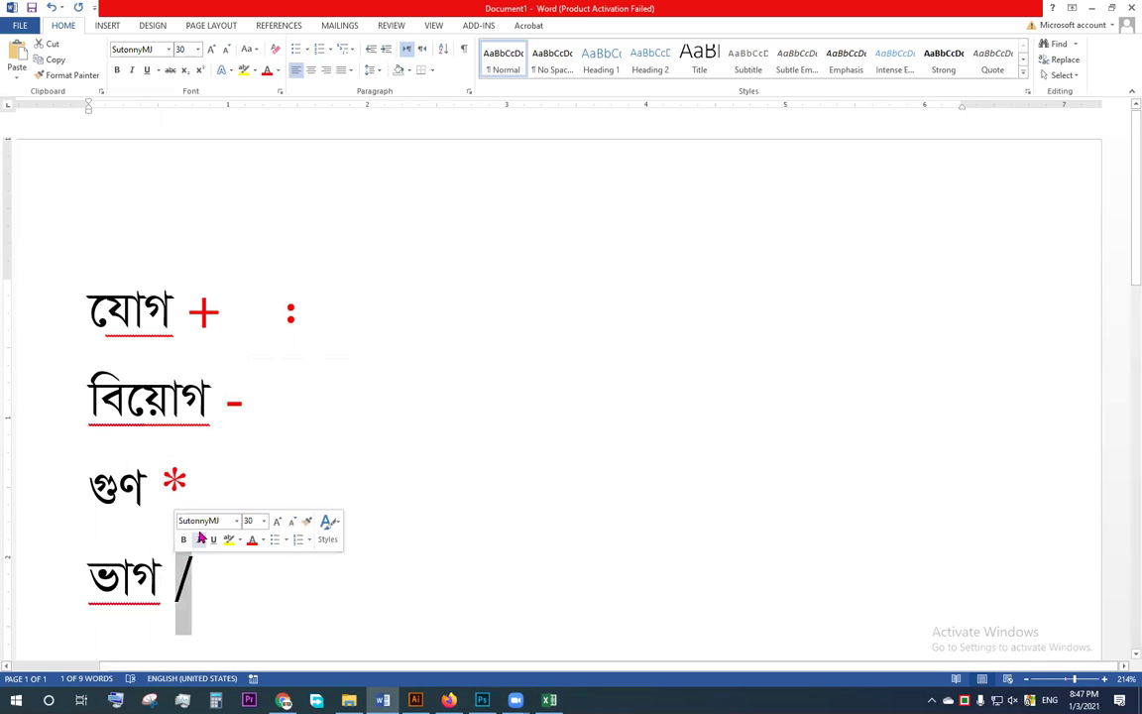
pyautogui.click(252, 540)
pyautogui.click(288, 458)
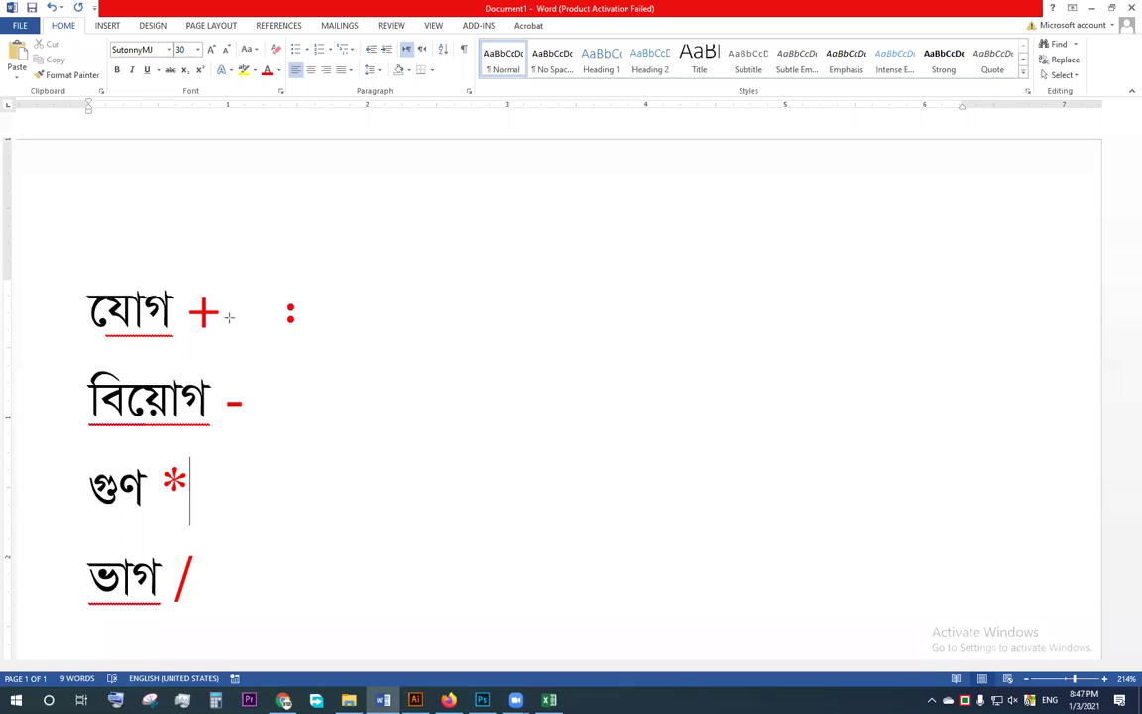
pyautogui.moveTo(178, 286)
pyautogui.mouseDown()
pyautogui.moveTo(235, 340)
pyautogui.moveTo(314, 345)
pyautogui.mouseUp()
# - Draw marker boxes around the red plus/colon, minus and asterisk symbols
pyautogui.moveTo(228, 316); pyautogui.dragTo(265, 317)
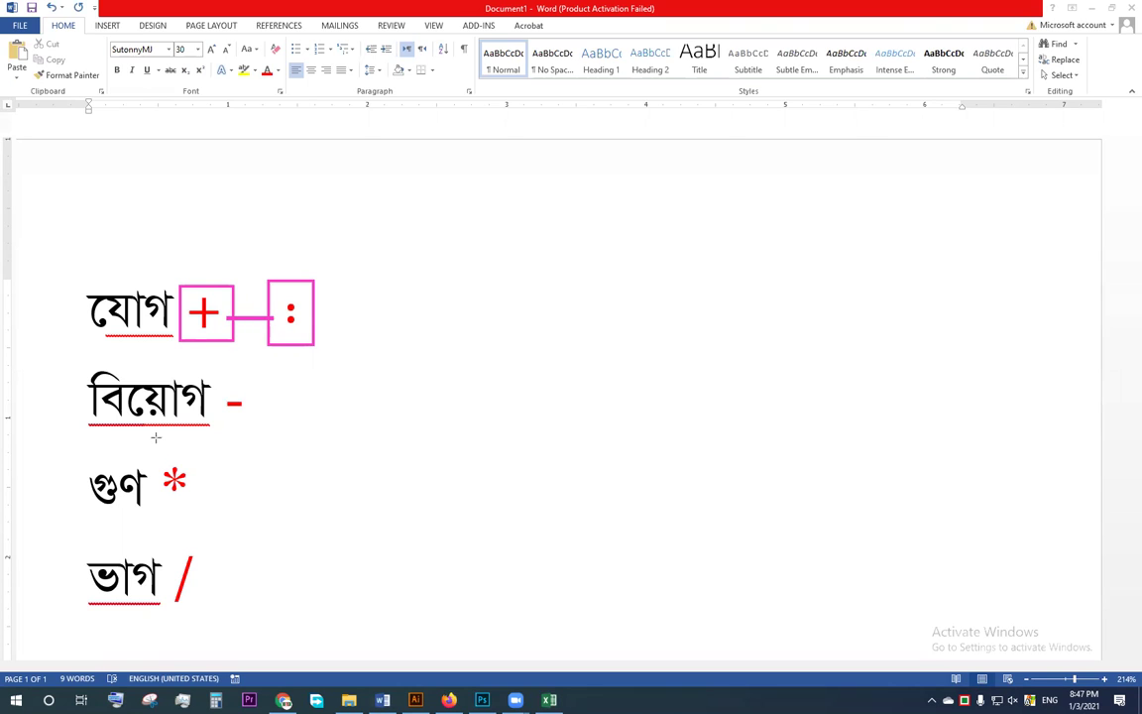
pyautogui.moveTo(216, 378); pyautogui.dragTo(251, 415)
pyautogui.moveTo(150, 460)
pyautogui.mouseDown()
pyautogui.moveTo(196, 512)
pyautogui.moveTo(211, 615)
pyautogui.mouseUp()
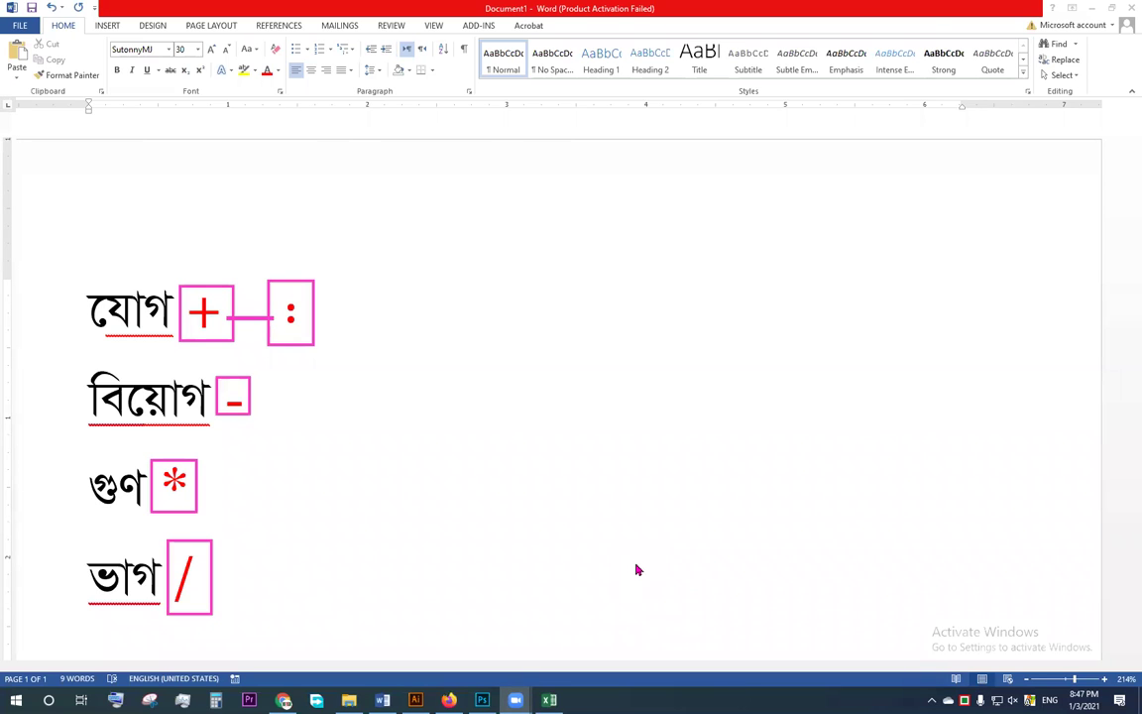
# - Add % after the * on the গুণ line and switch back to Excel
pyautogui.click(321, 589)
pyautogui.click(346, 484)
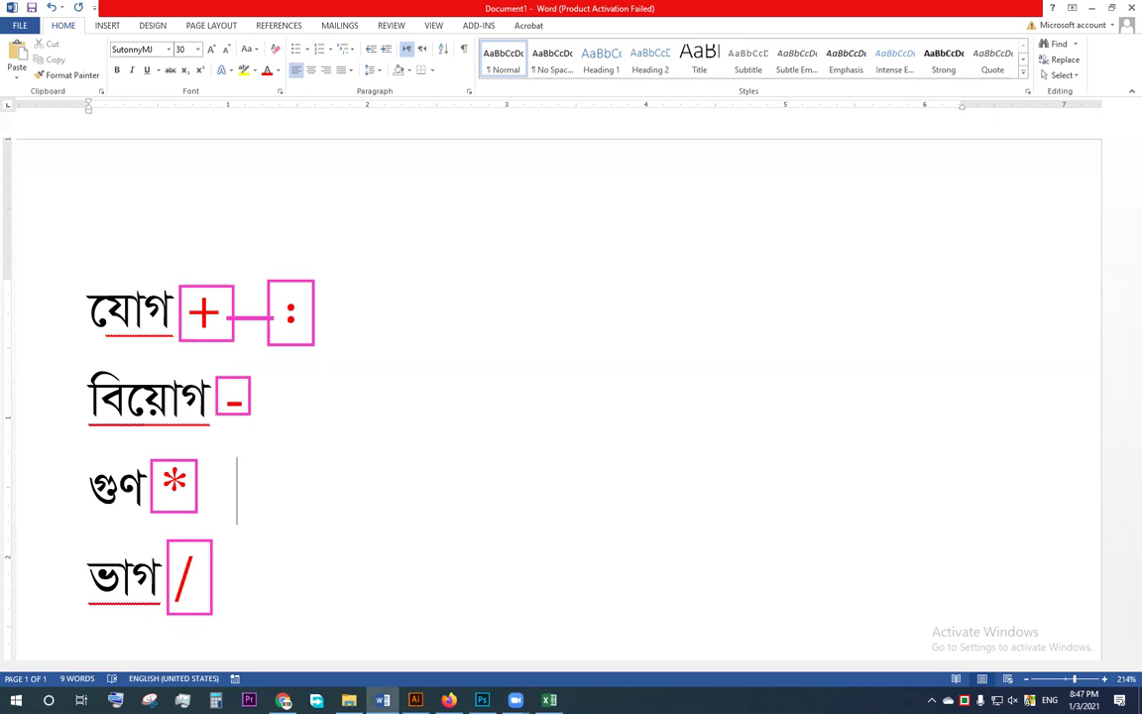
pyautogui.write('%')
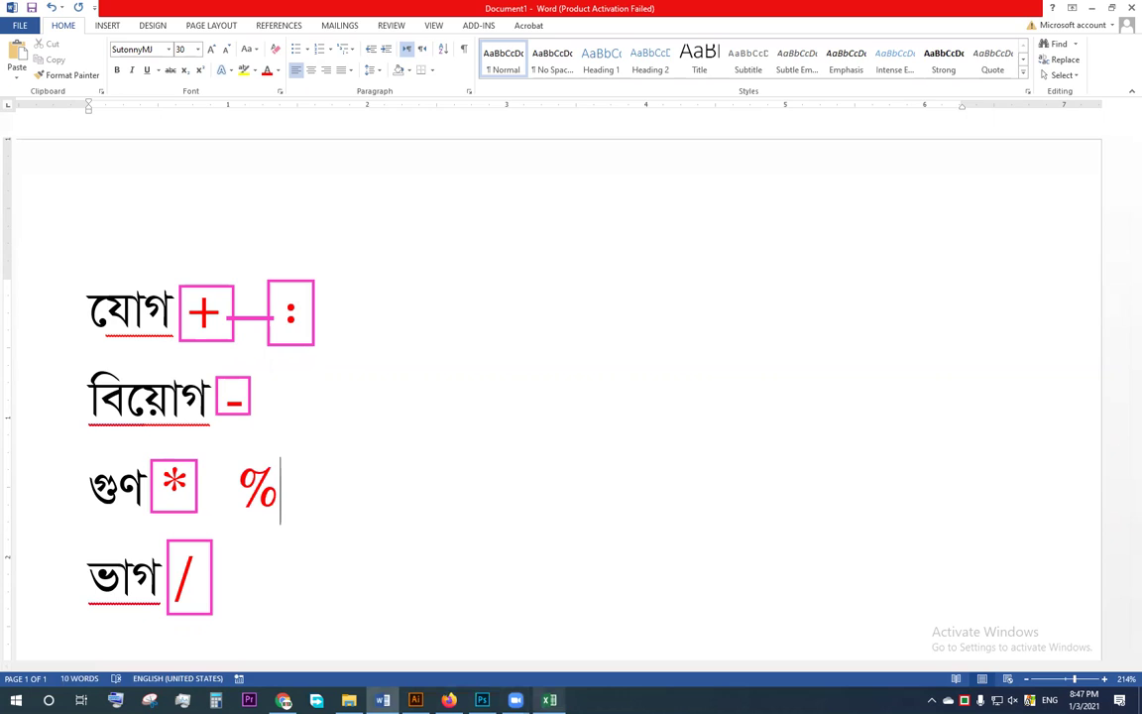
pyautogui.hotkey('alt', 'Tab')
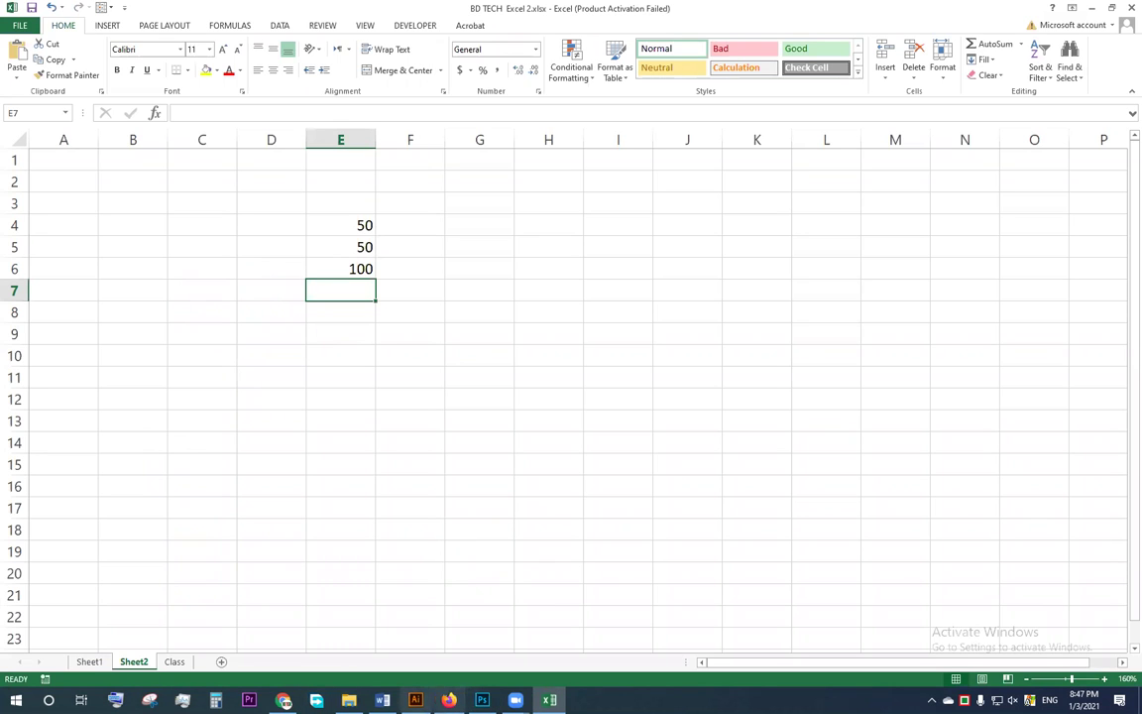
pyautogui.click(382, 700)
pyautogui.moveTo(186, 311); pyautogui.dragTo(216, 311)
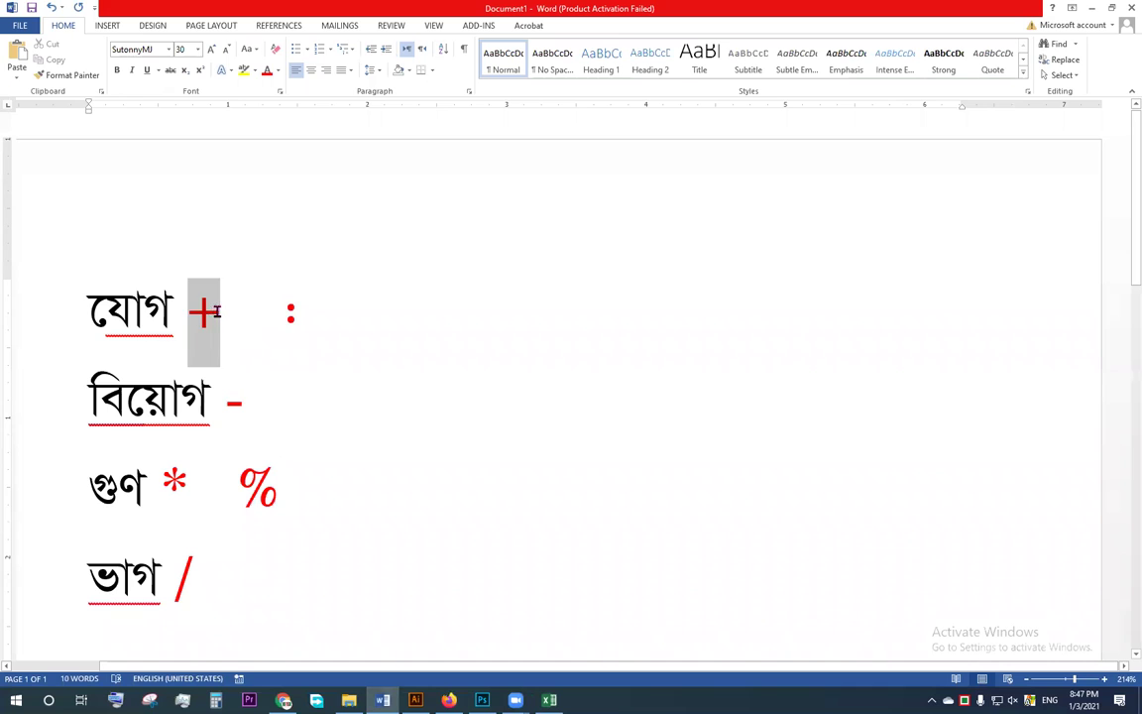
pyautogui.keyDown('shift'); pyautogui.click(309, 322); pyautogui.keyUp('shift')
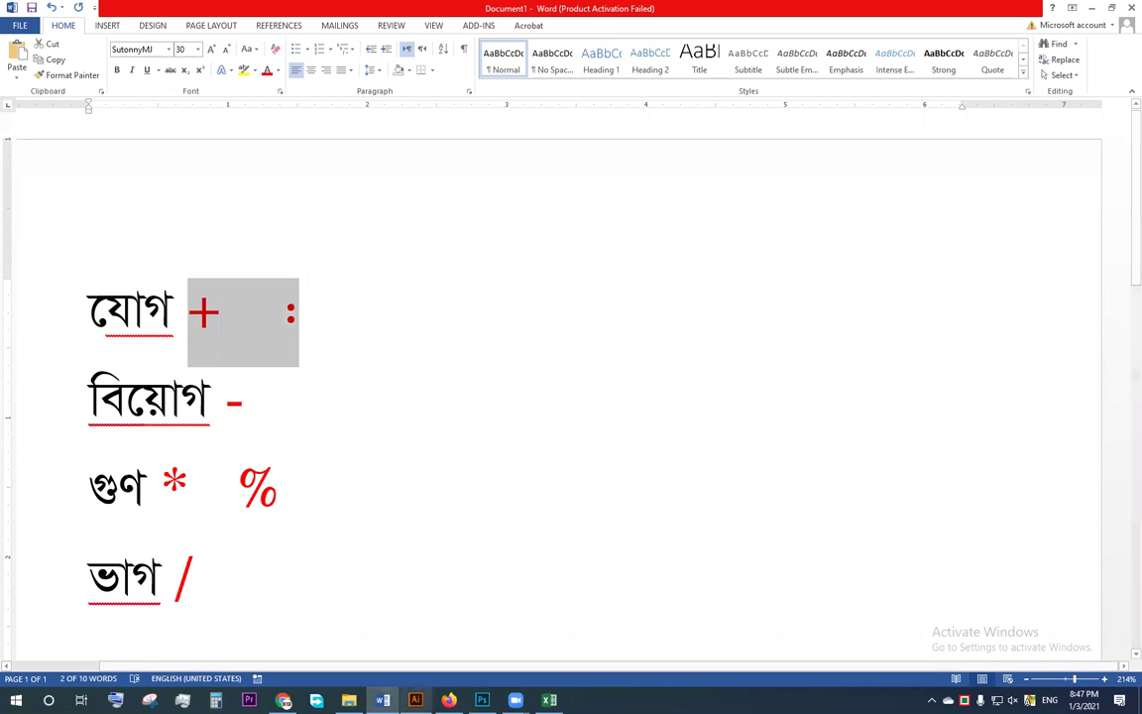
pyautogui.click(549, 699)
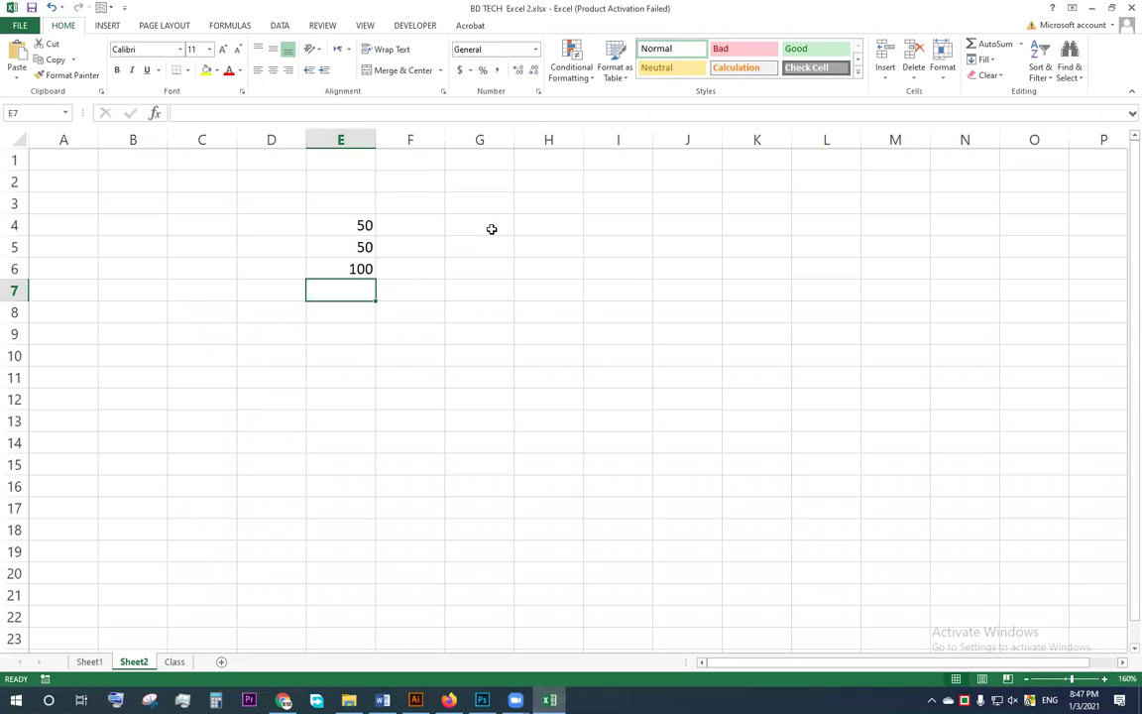
pyautogui.click(490, 225)
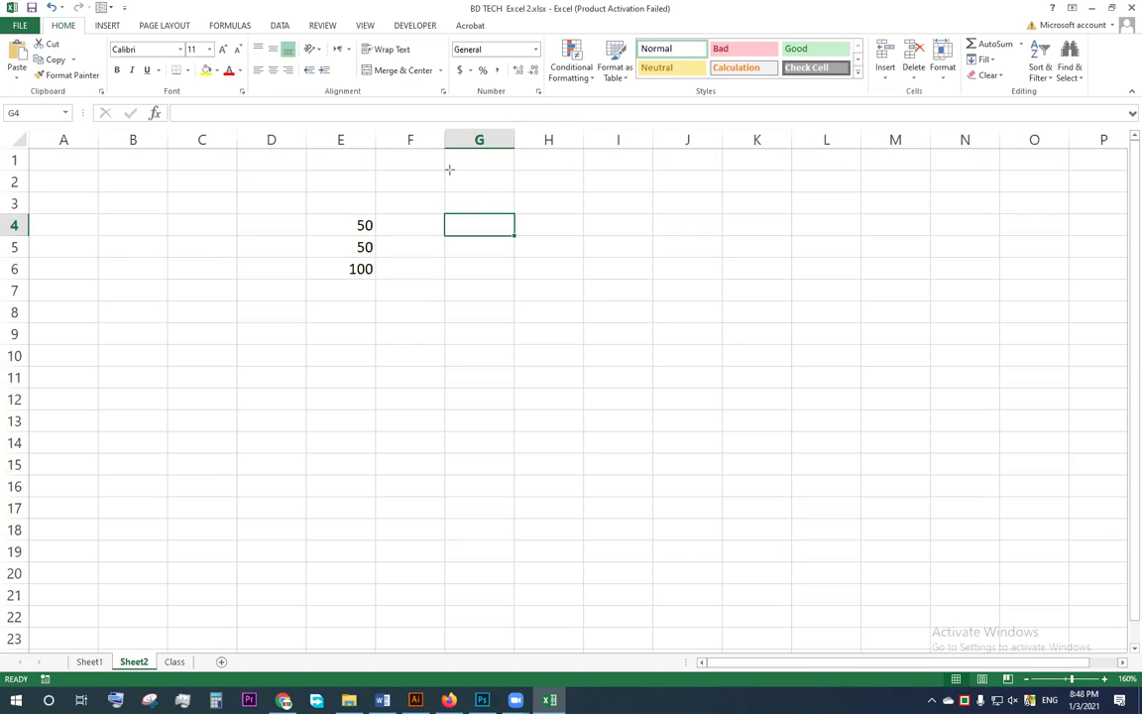
pyautogui.moveTo(449, 170); pyautogui.dragTo(512, 429)
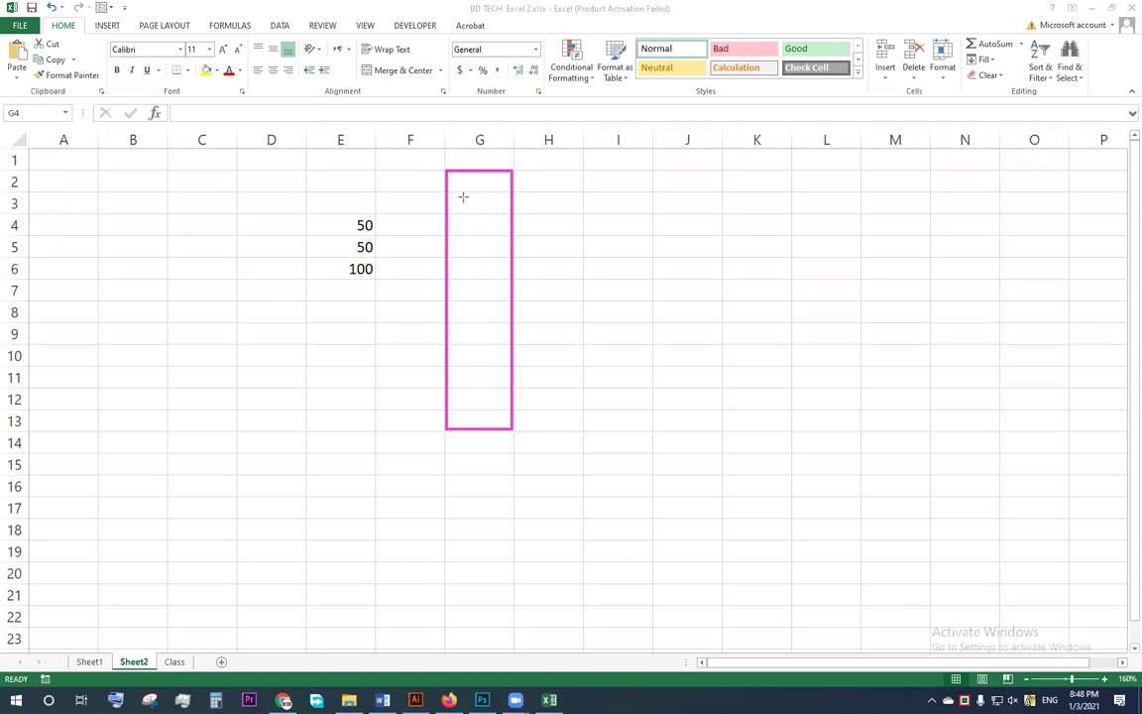
pyautogui.moveTo(460, 179)
pyautogui.mouseDown()
pyautogui.moveTo(500, 179)
pyautogui.moveTo(514, 218)
pyautogui.mouseUp()
pyautogui.moveTo(471, 284); pyautogui.dragTo(494, 289)
pyautogui.moveTo(472, 371)
pyautogui.mouseDown()
pyautogui.moveTo(498, 372)
pyautogui.moveTo(489, 349)
pyautogui.mouseUp()
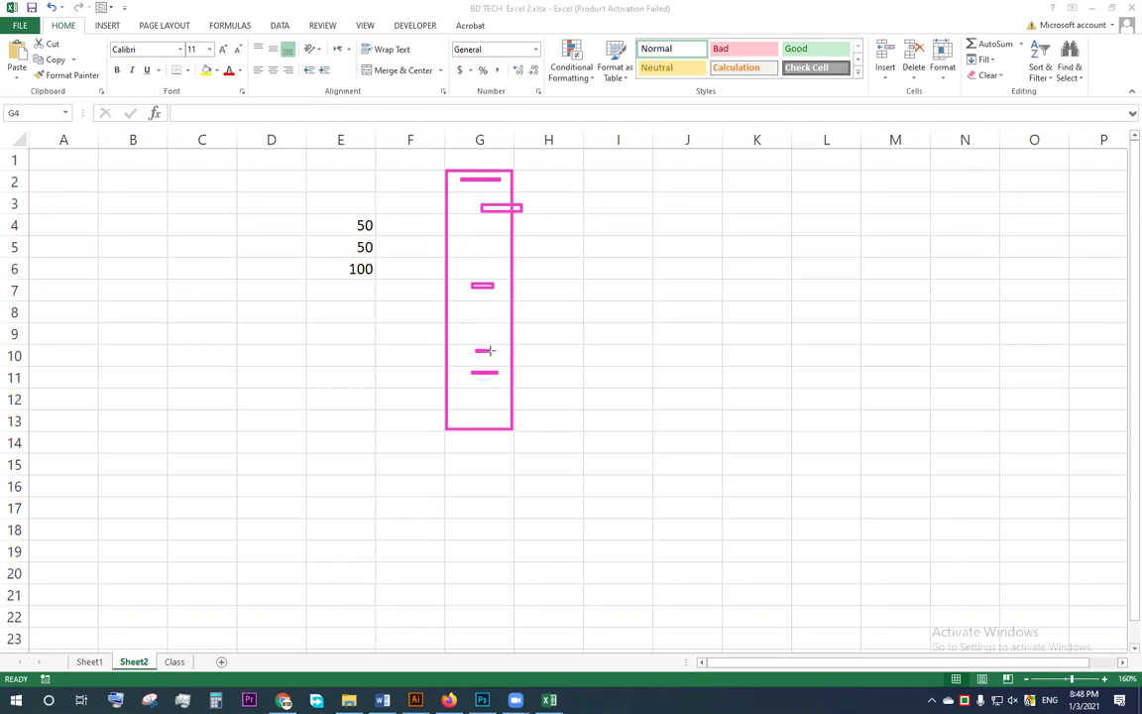
pyautogui.moveTo(469, 153); pyautogui.dragTo(469, 171)
pyautogui.moveTo(470, 408); pyautogui.dragTo(477, 433)
pyautogui.moveTo(423, 487); pyautogui.dragTo(505, 503)
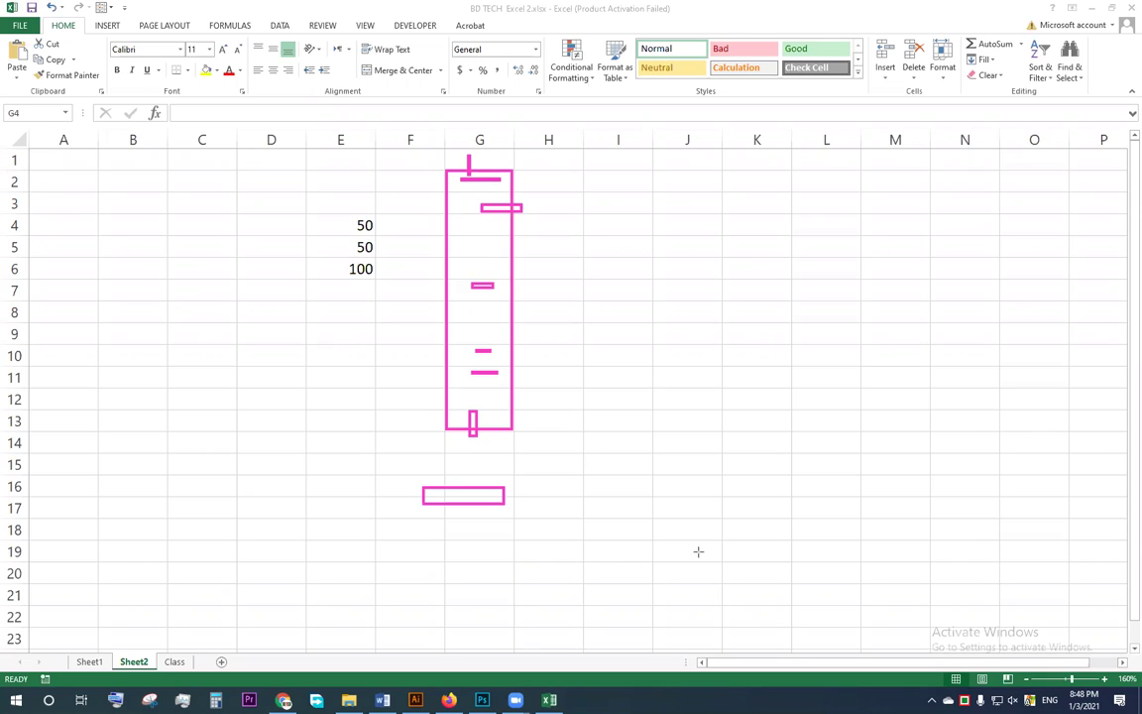
pyautogui.press('e')
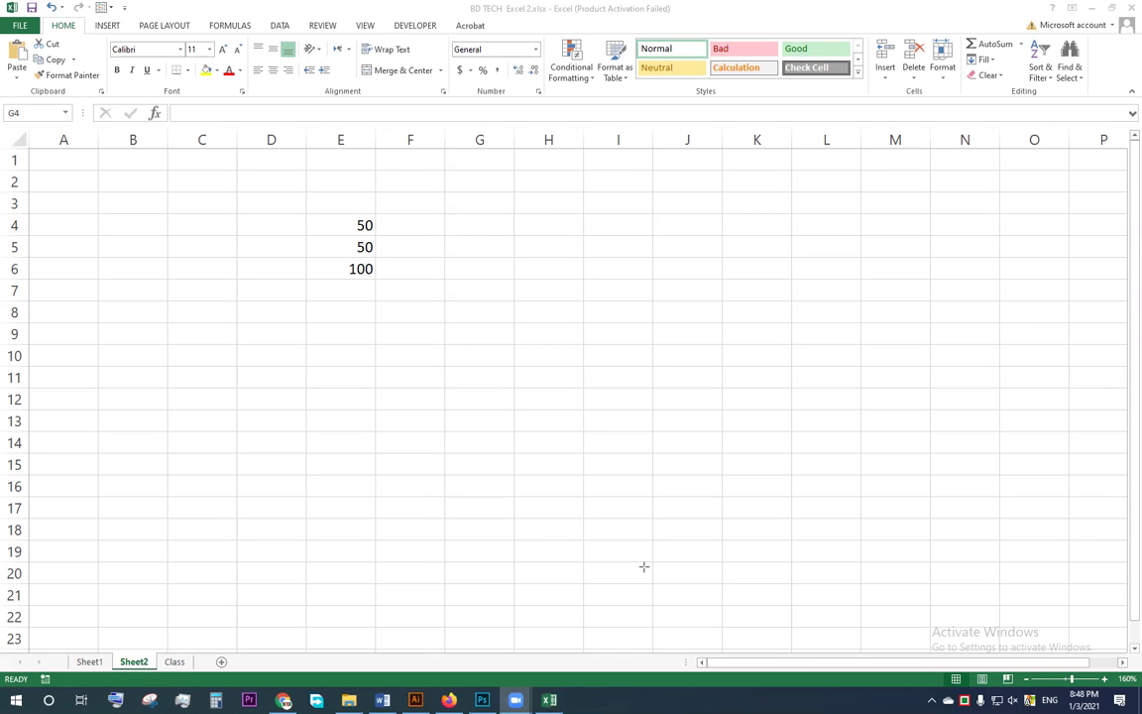
# - Enter 10, 5, 5, 10 and 20 in G3, G5, G7, G11 and G13, ending on G16
pyautogui.click(468, 202)
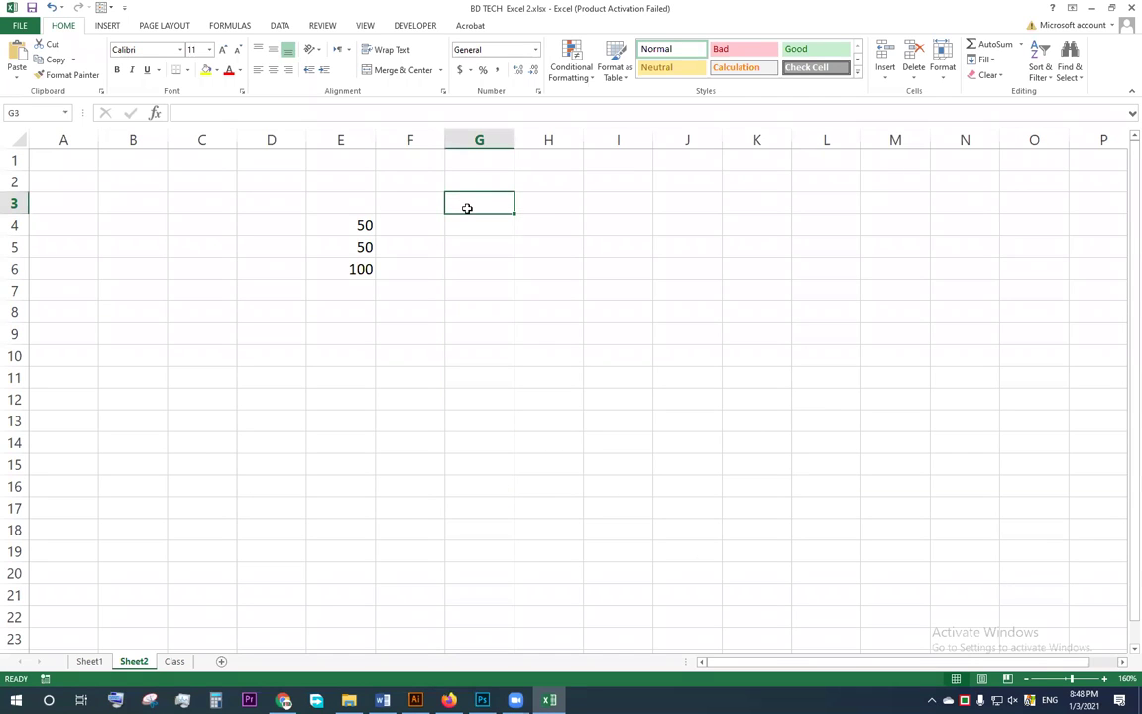
pyautogui.write('10')
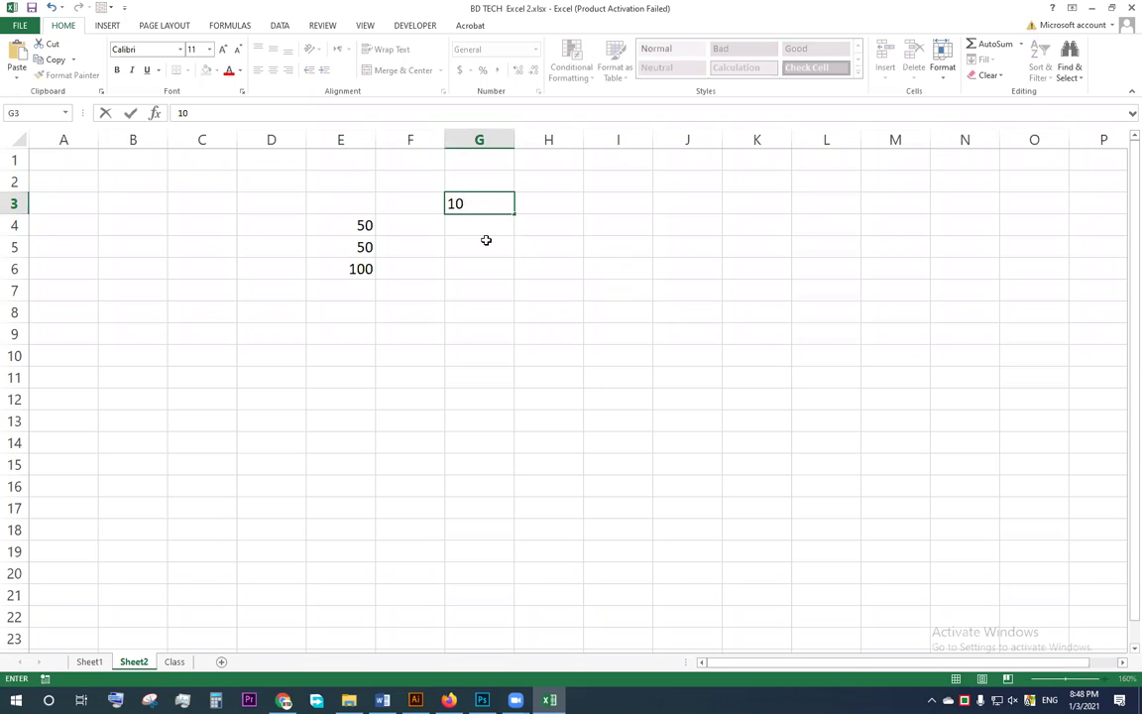
pyautogui.click(479, 244)
pyautogui.write('5')
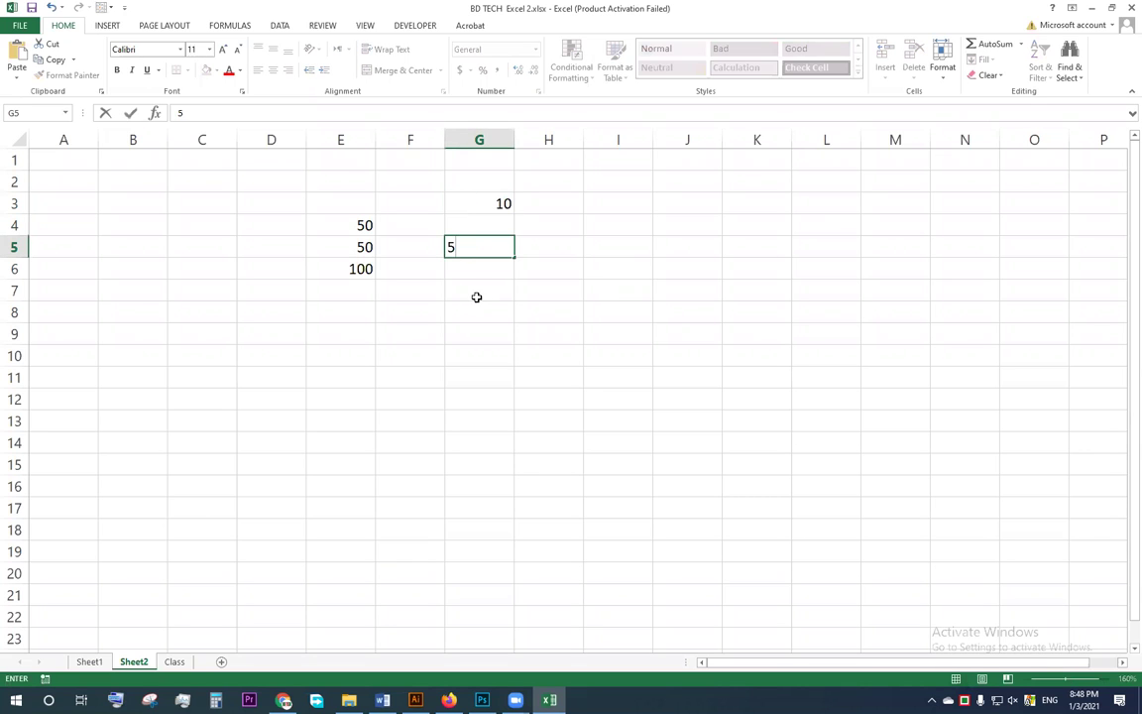
pyautogui.click(478, 291)
pyautogui.write('5')
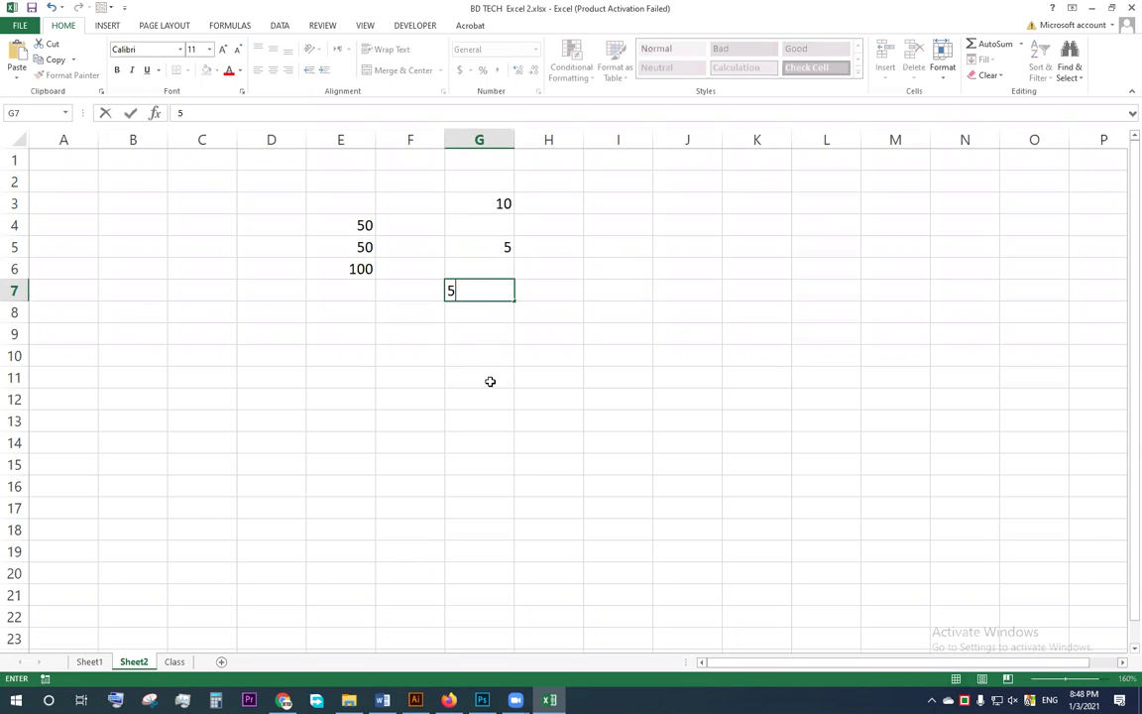
pyautogui.click(490, 381)
pyautogui.write('10')
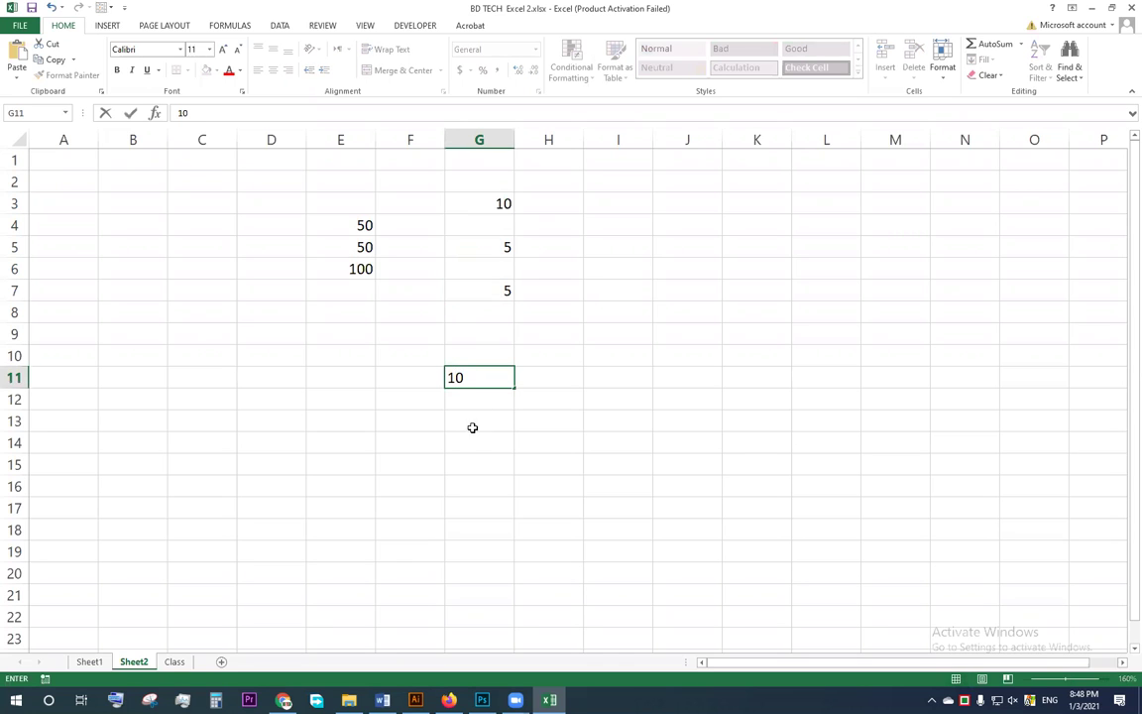
pyautogui.click(471, 415)
pyautogui.write('20')
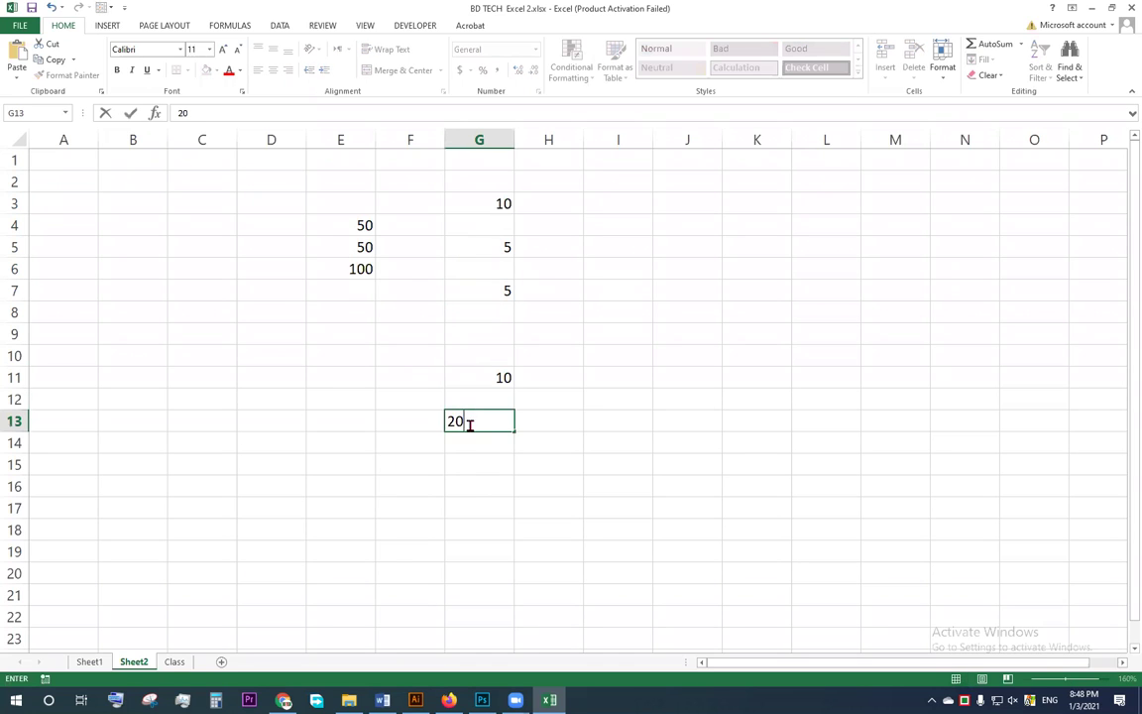
pyautogui.click(477, 491)
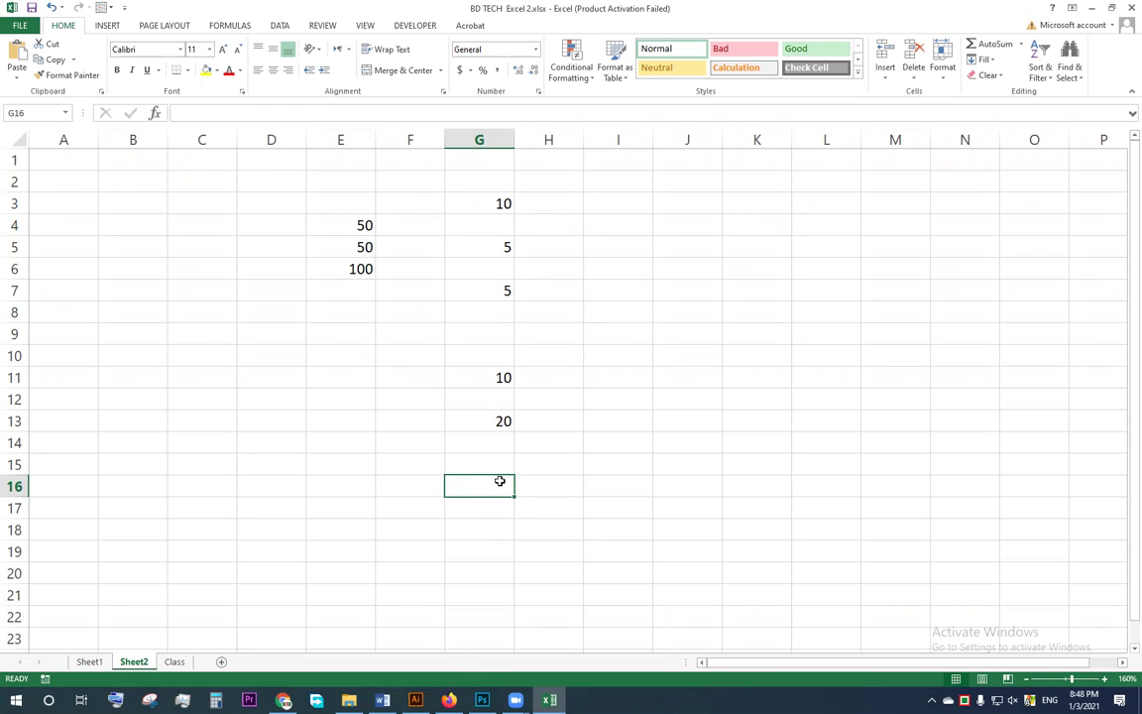
pyautogui.write('=')
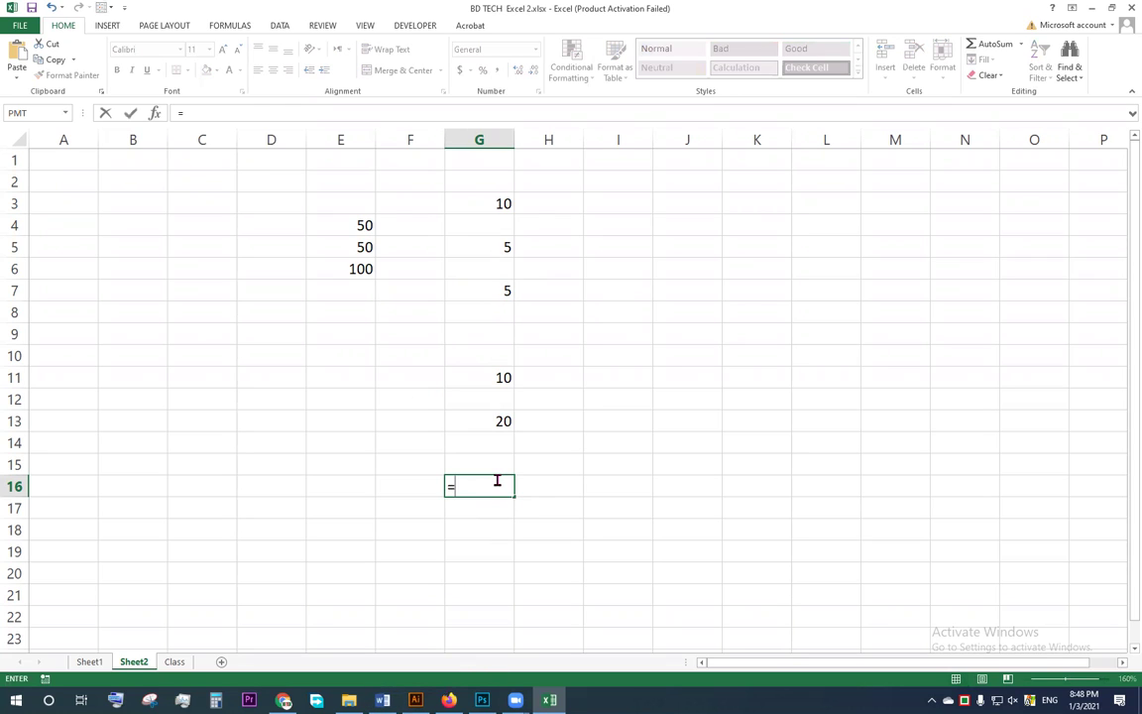
# - Type =sum(g3:g13 into G16 and mark the column G values being summed
pyautogui.write('y')
pyautogui.press('BackSpace')
pyautogui.write('sum')
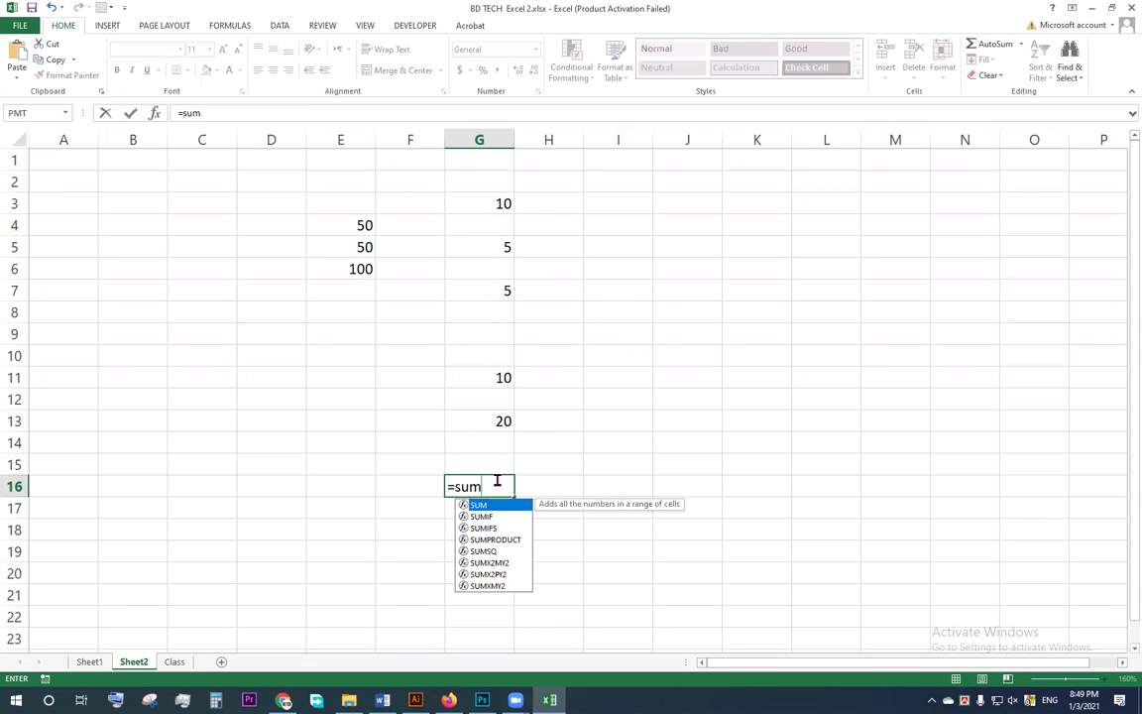
pyautogui.write('(')
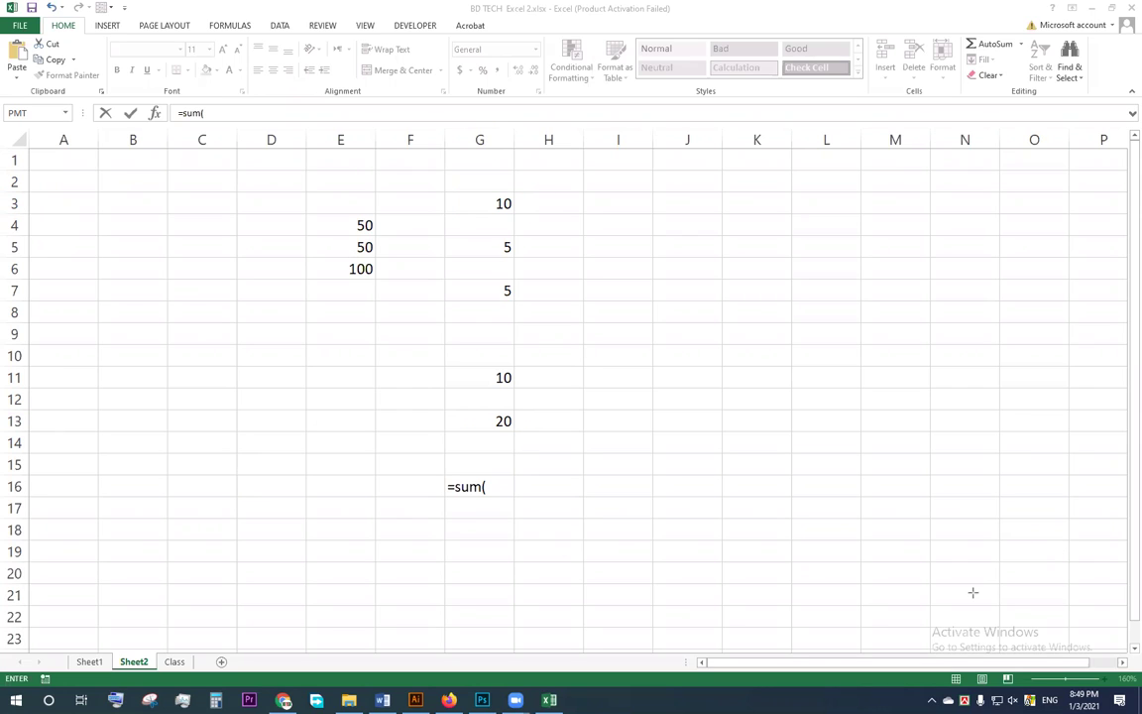
pyautogui.click(477, 486)
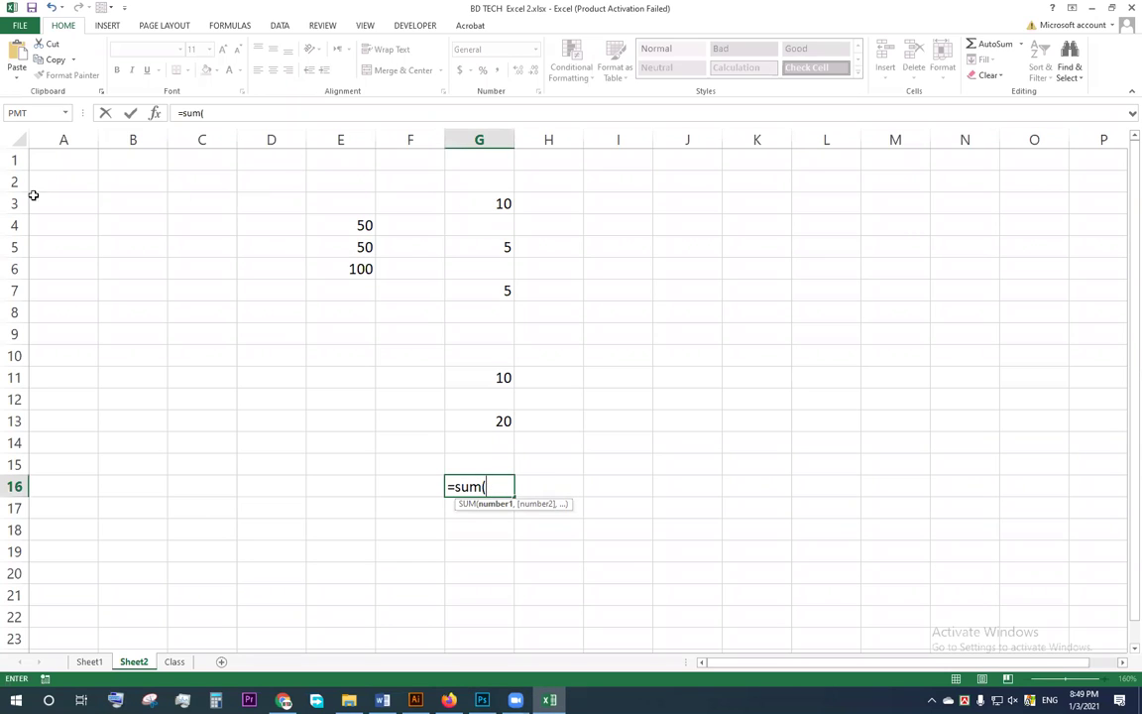
pyautogui.write('g3:')
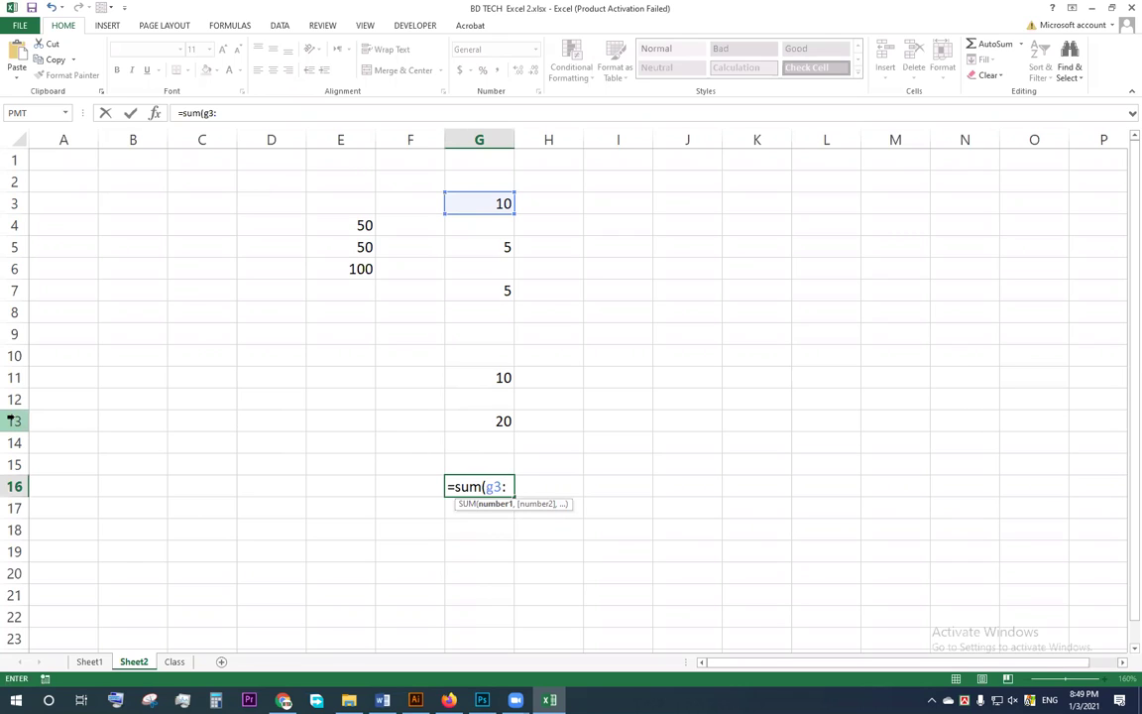
pyautogui.write('g13')
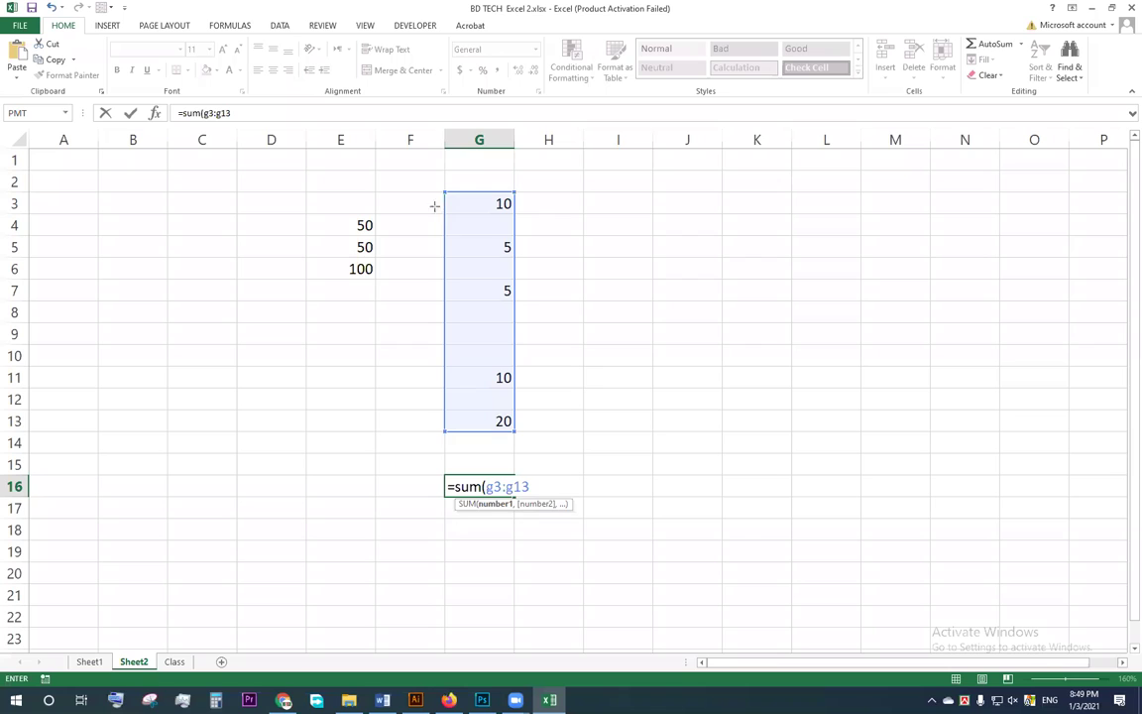
pyautogui.moveTo(432, 181); pyautogui.dragTo(526, 448)
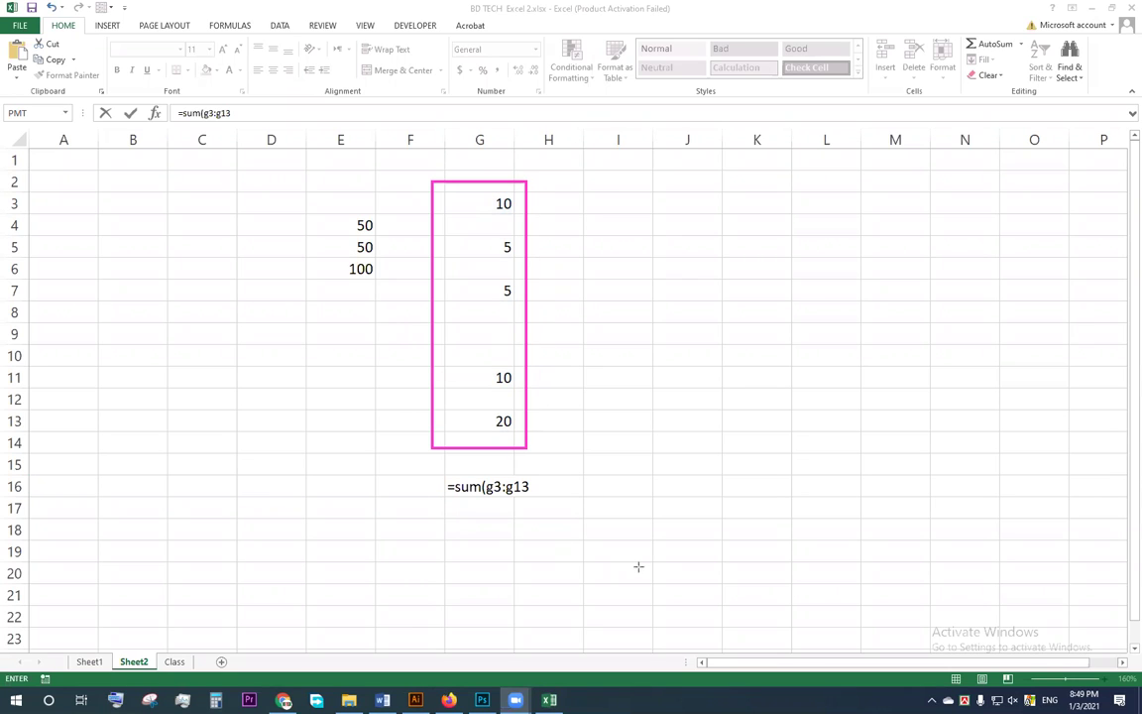
pyautogui.press('Escape')
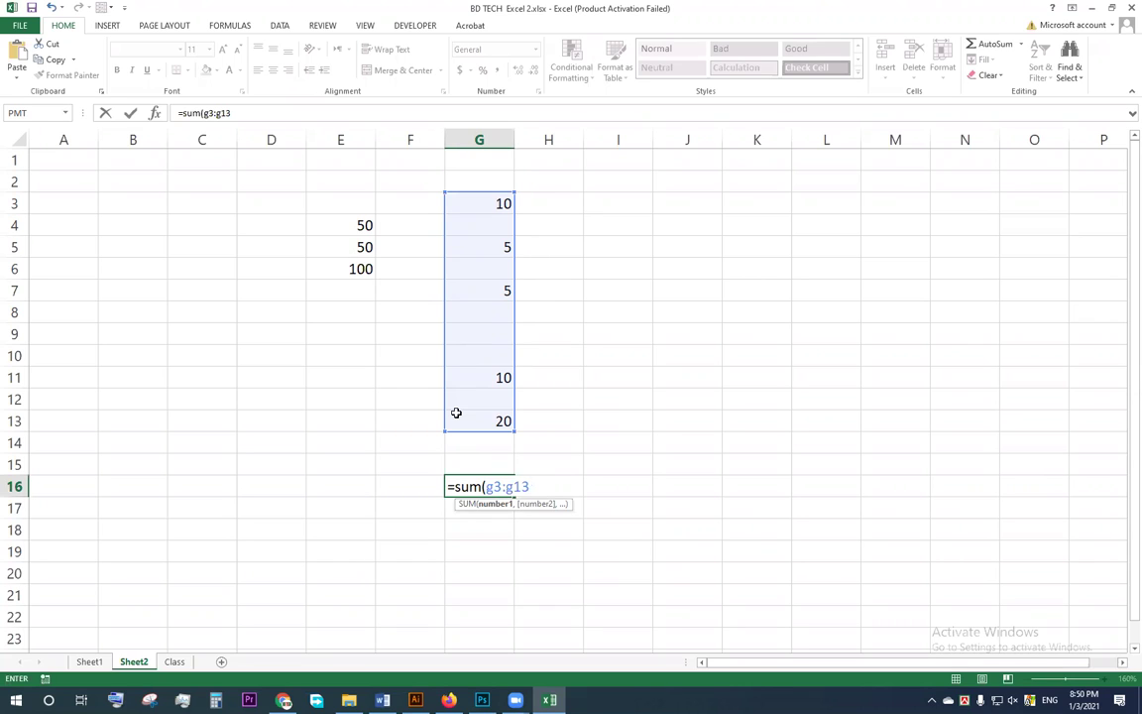
pyautogui.write(')')
pyautogui.press('Return')
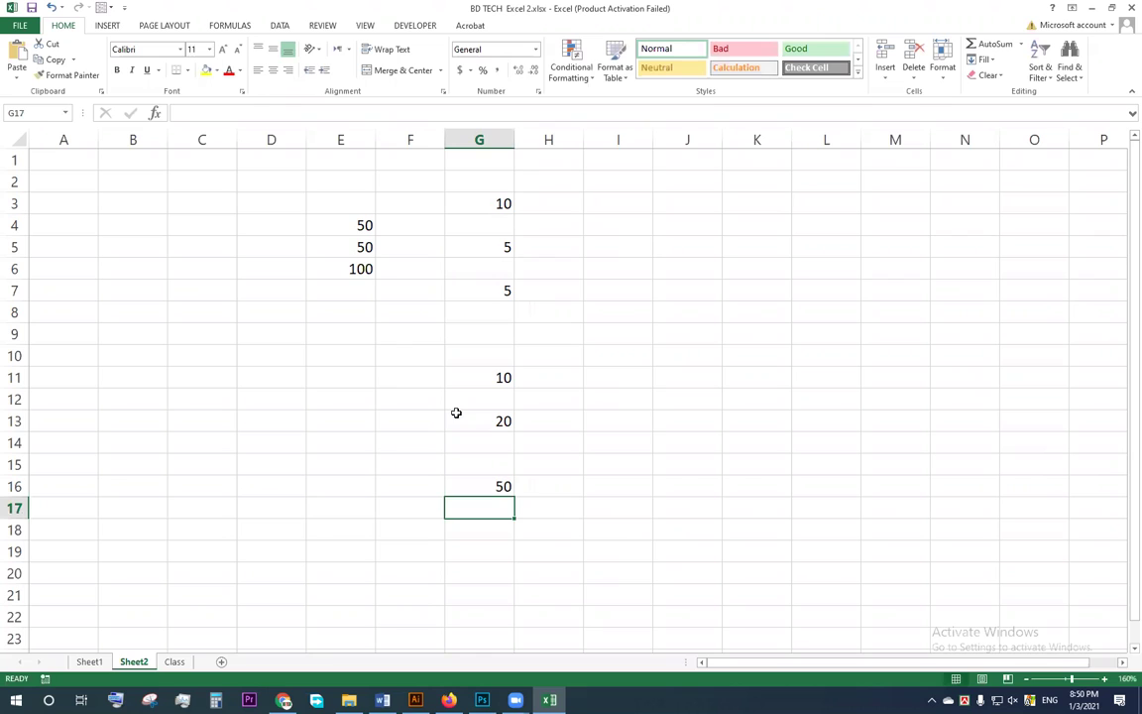
pyautogui.click(465, 488)
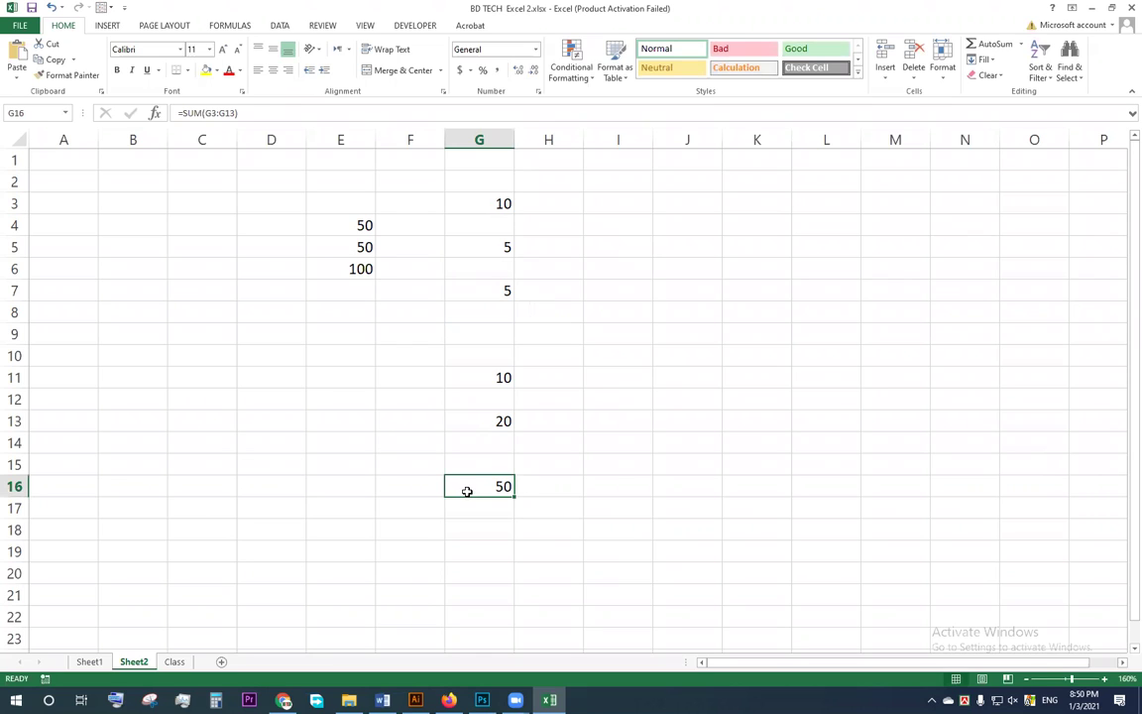
pyautogui.click(484, 205)
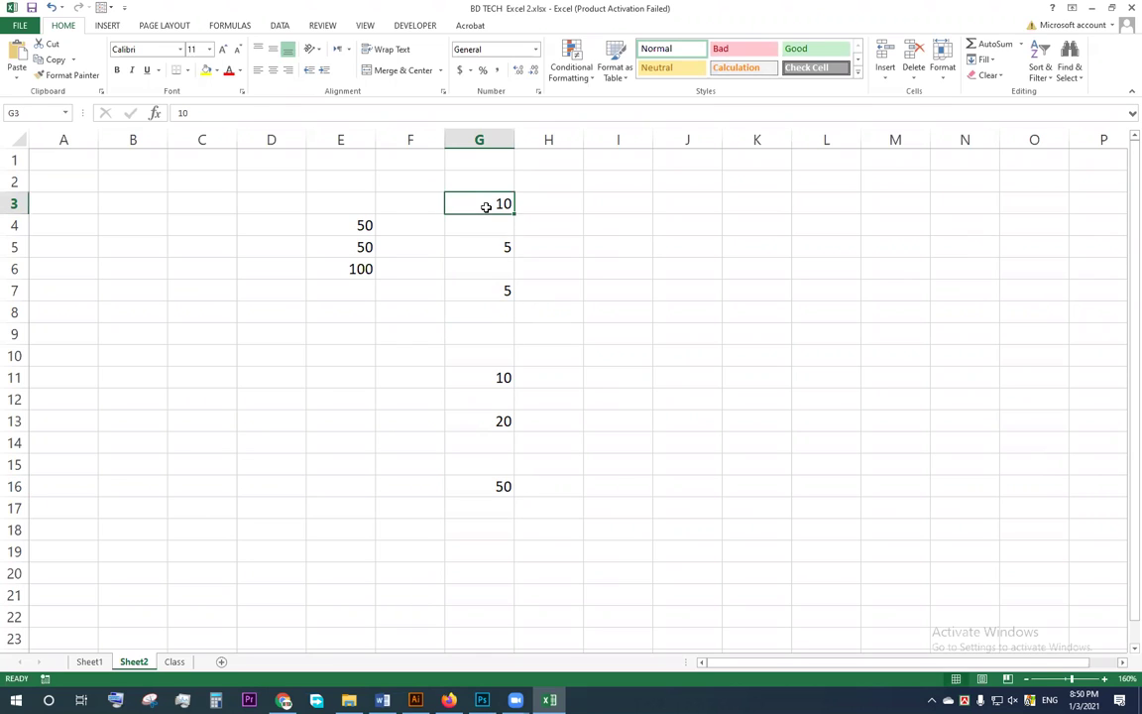
pyautogui.moveTo(474, 246); pyautogui.dragTo(473, 289)
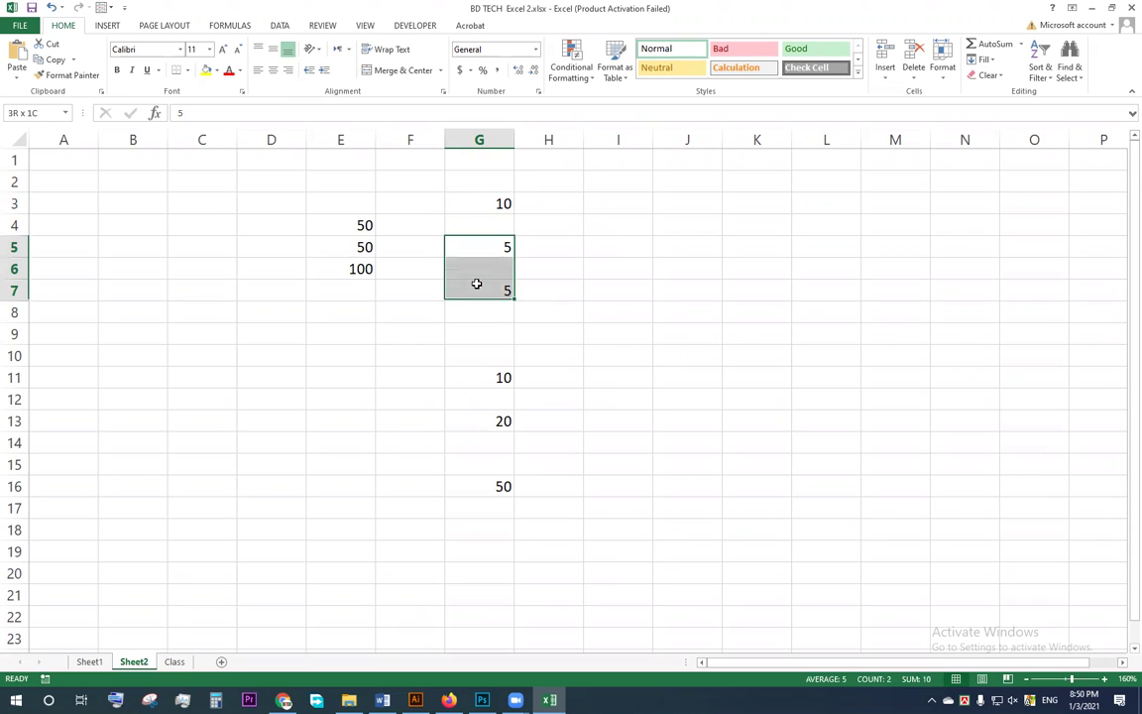
pyautogui.click(476, 374)
pyautogui.click(474, 425)
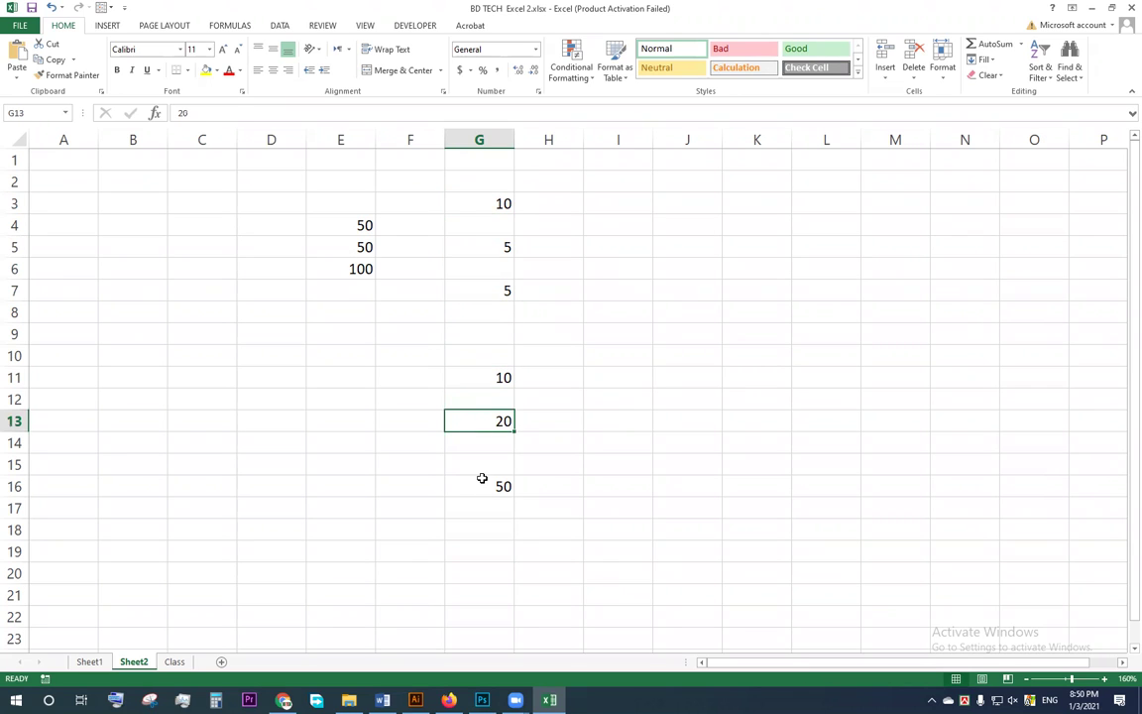
pyautogui.click(470, 488)
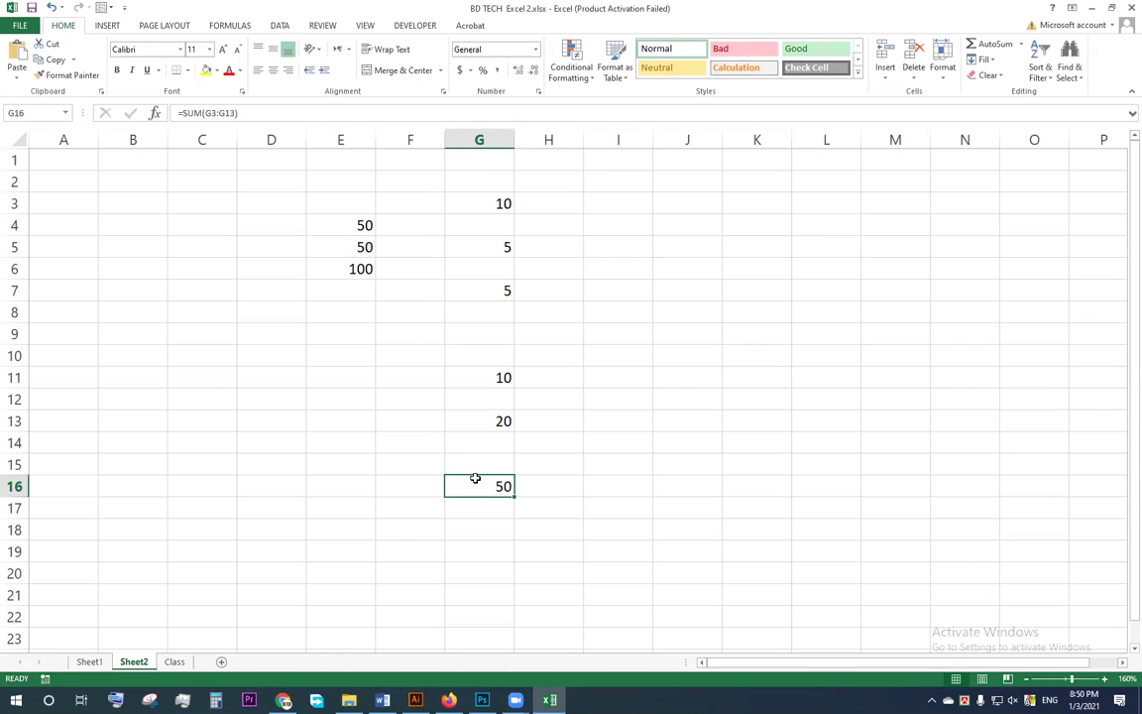
pyautogui.doubleClick(484, 486)
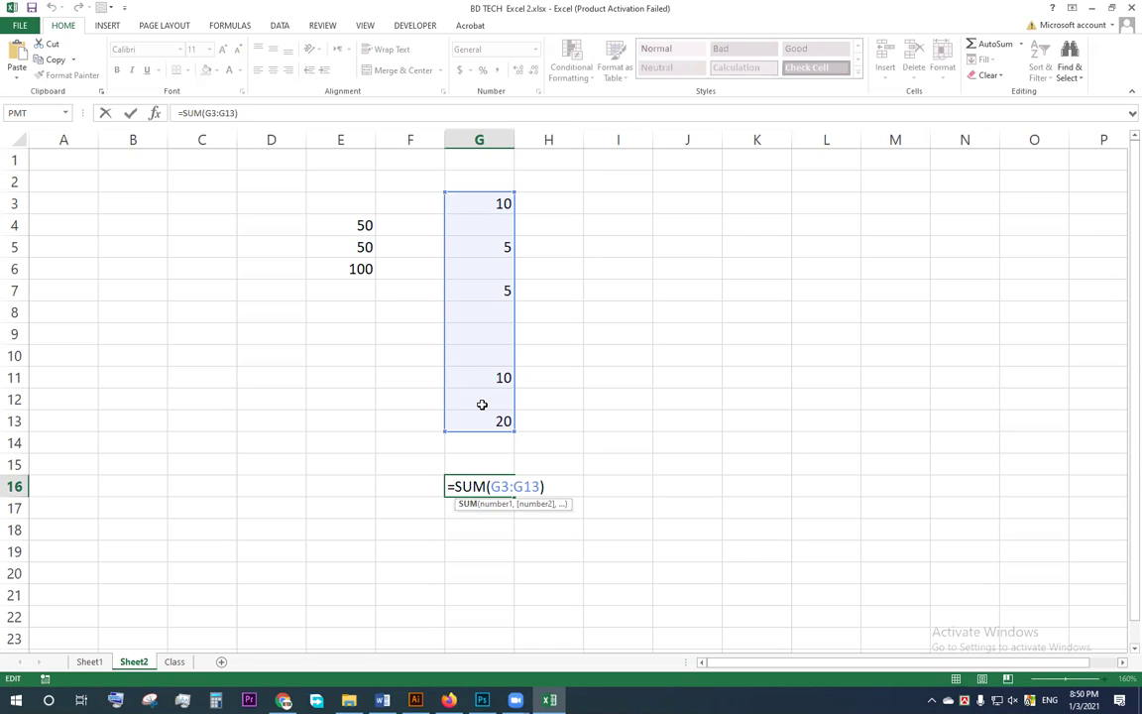
pyautogui.press('Return')
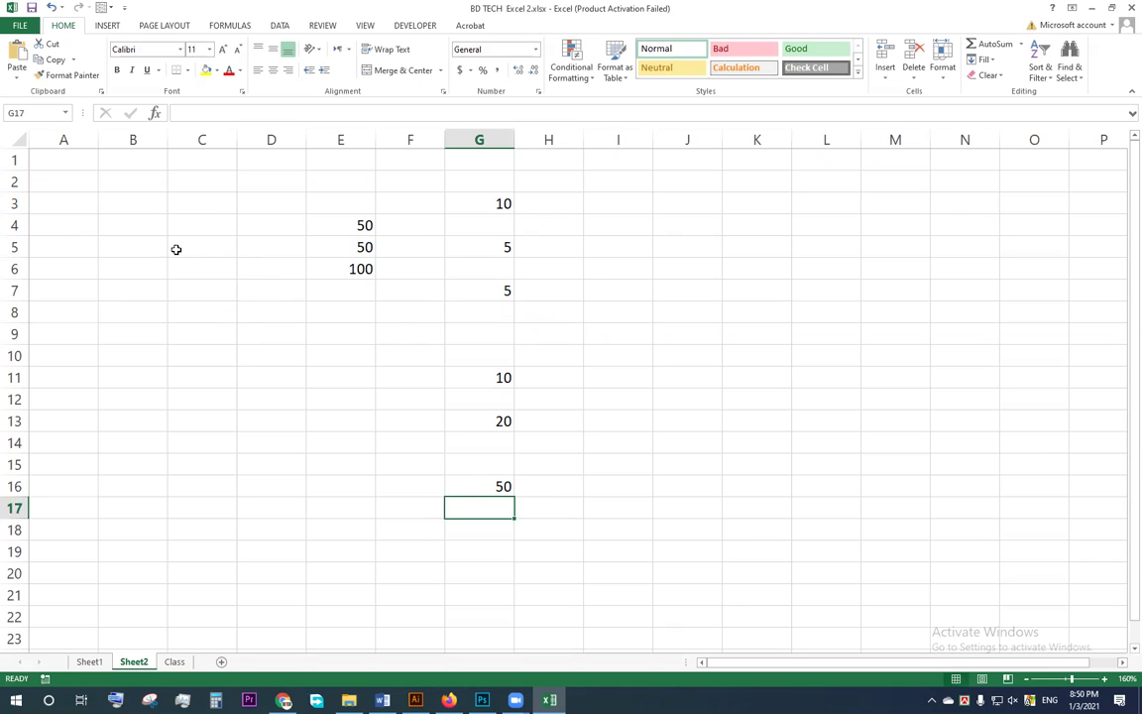
# - Enter 5 in B4, 10 in C8, 2 in D4, 11 in A7 and 20 in J6, then select D20
pyautogui.click(149, 231)
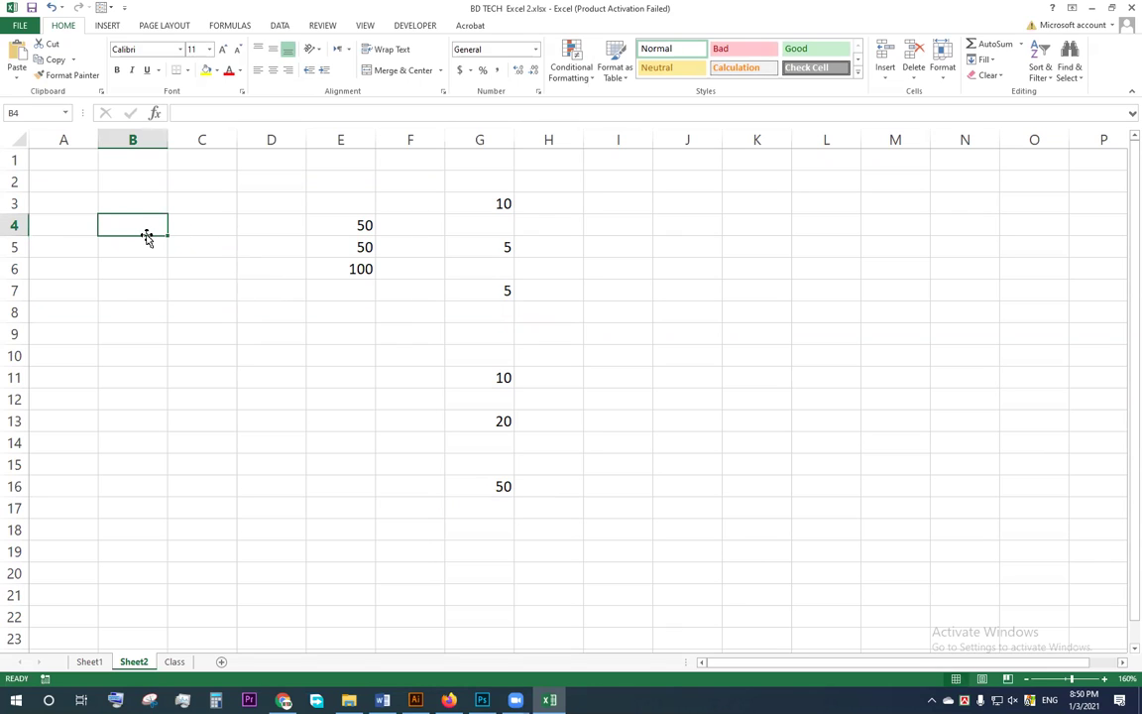
pyautogui.write('5')
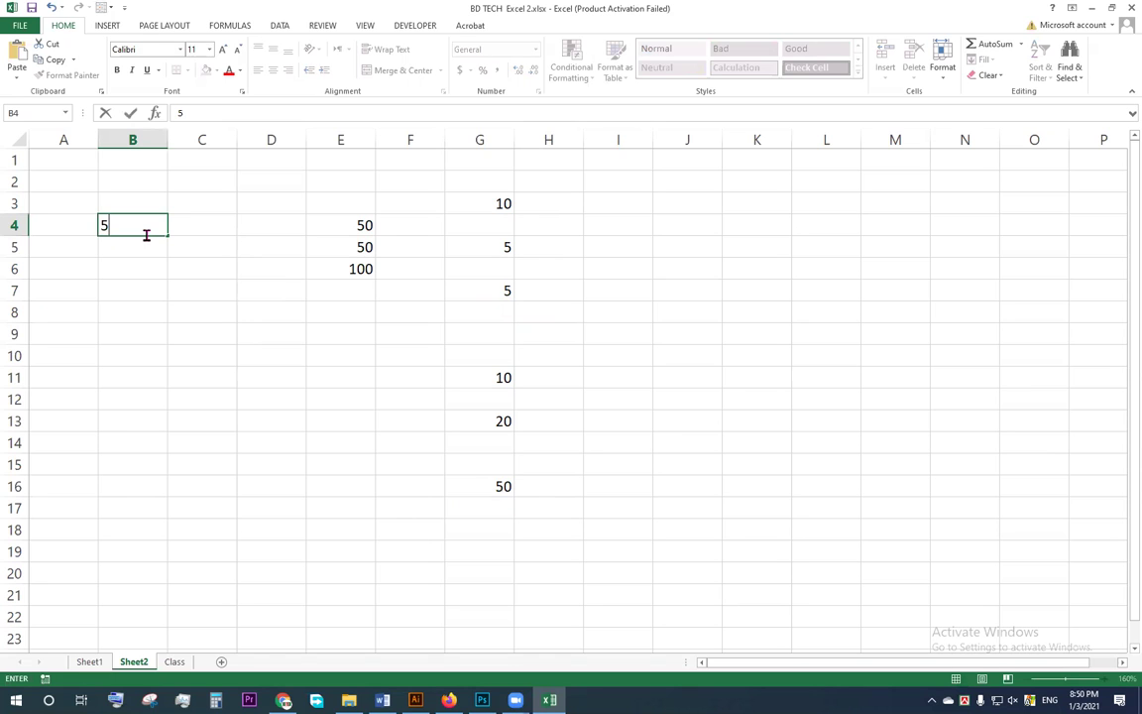
pyautogui.click(193, 308)
pyautogui.write('10')
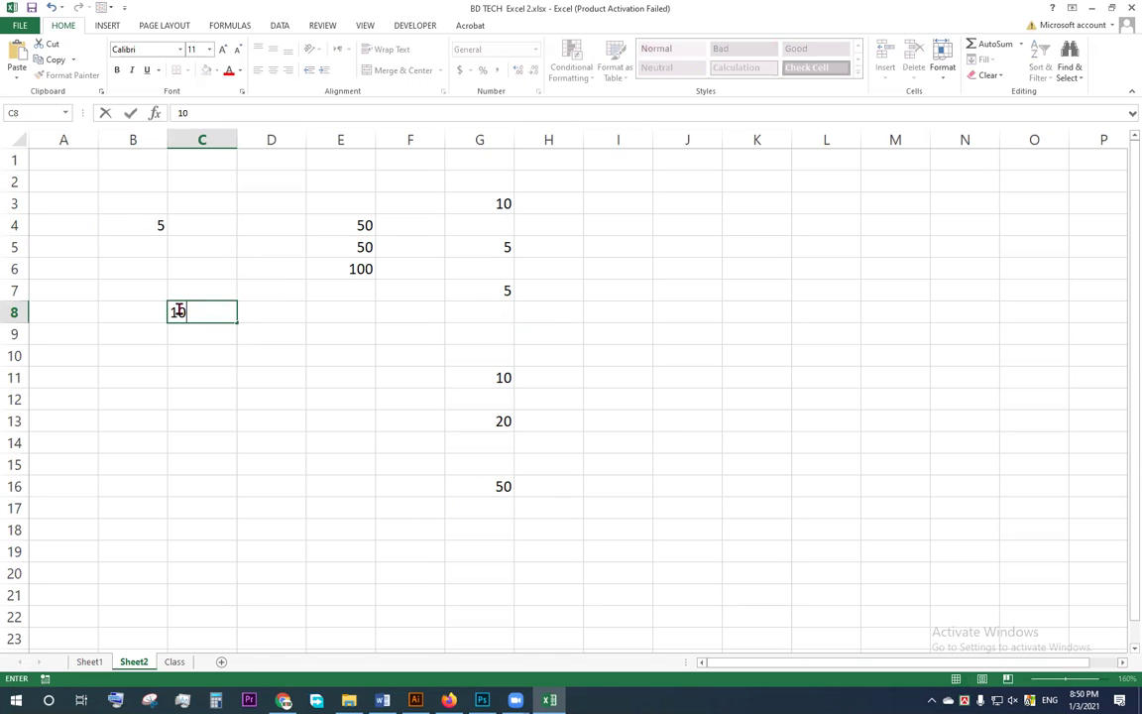
pyautogui.click(278, 230)
pyautogui.write('2')
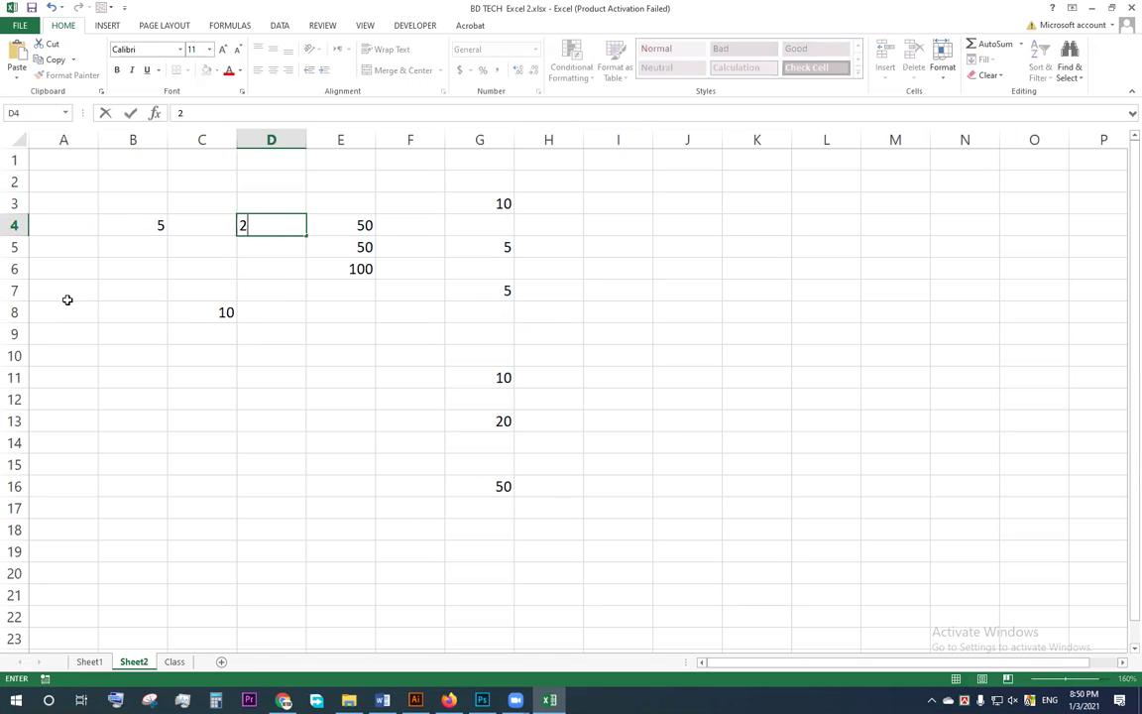
pyautogui.click(67, 299)
pyautogui.write('11')
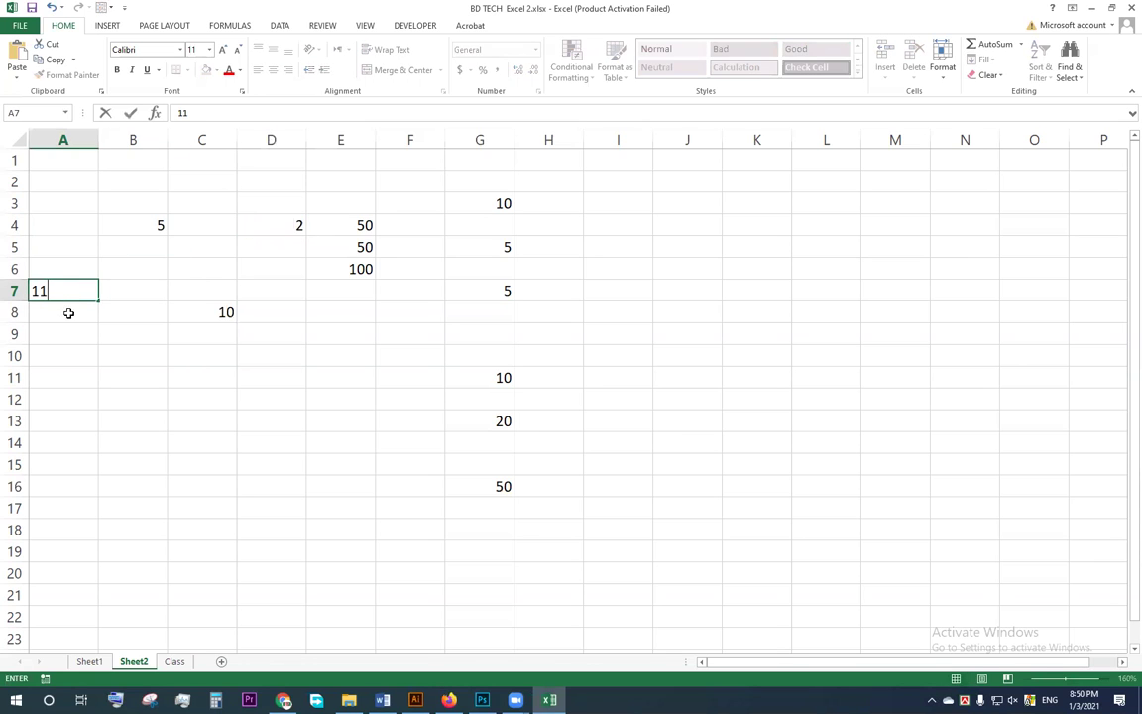
pyautogui.click(701, 261)
pyautogui.write('20')
pyautogui.click(282, 578)
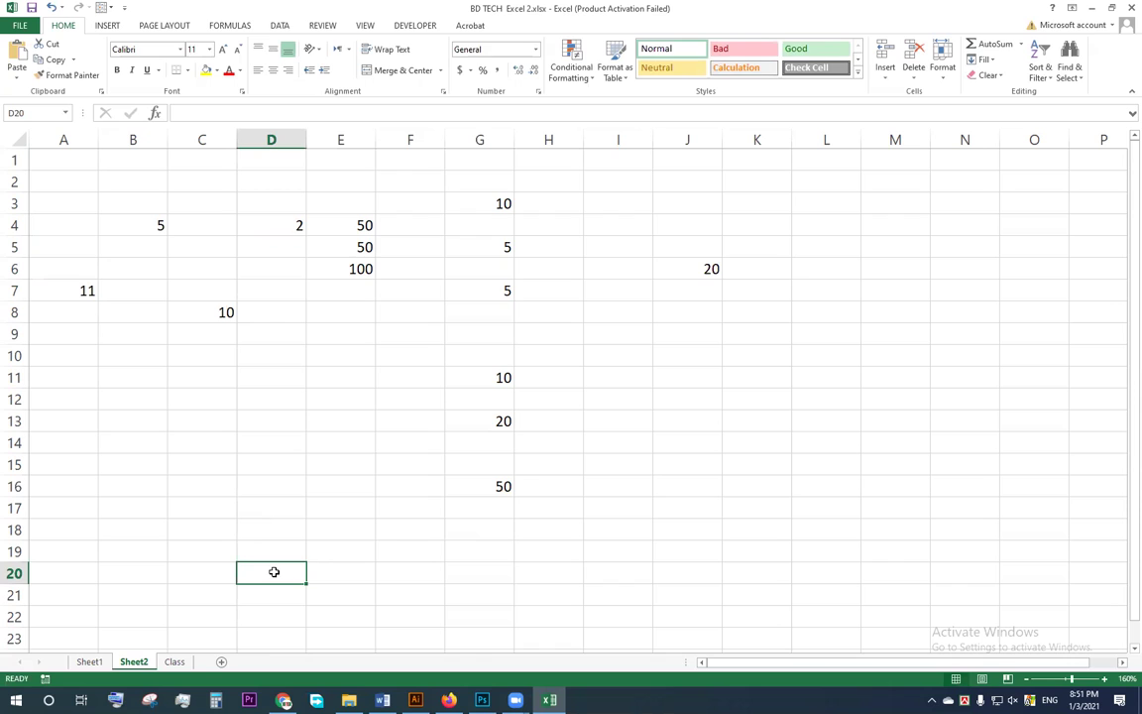
# - Enter =sum( in D20 and mark the values 5, 11, 20, 20, 50 and 10 to add
pyautogui.doubleClick(274, 571)
pyautogui.write('=')
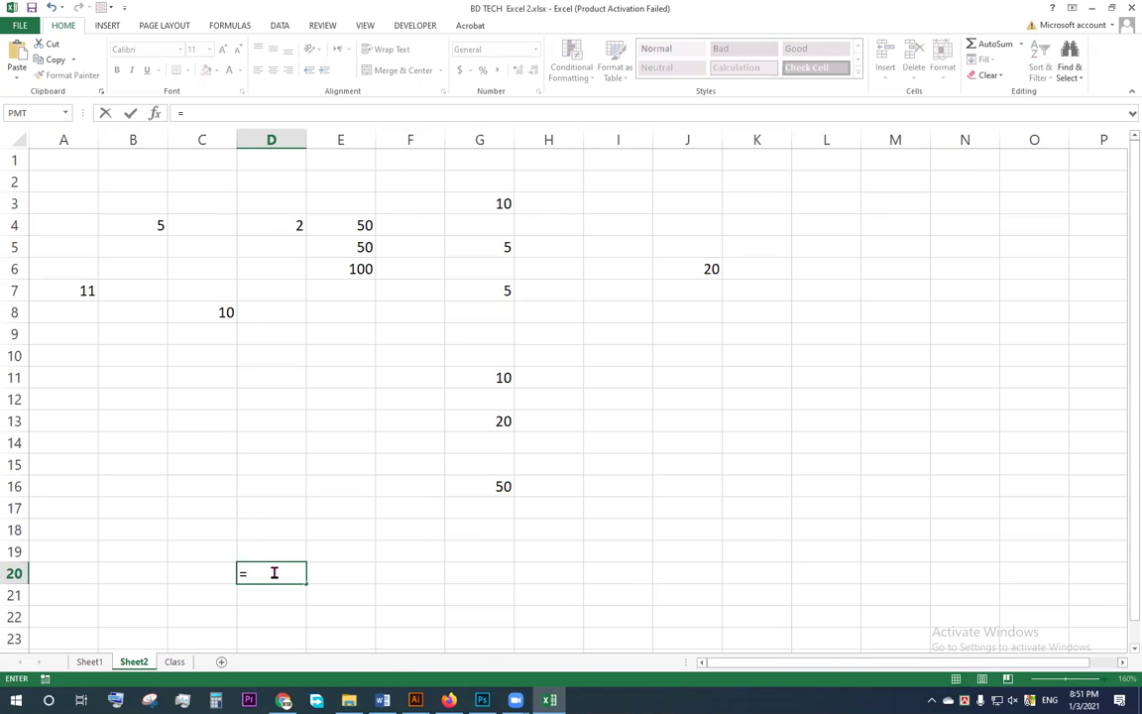
pyautogui.write('sum')
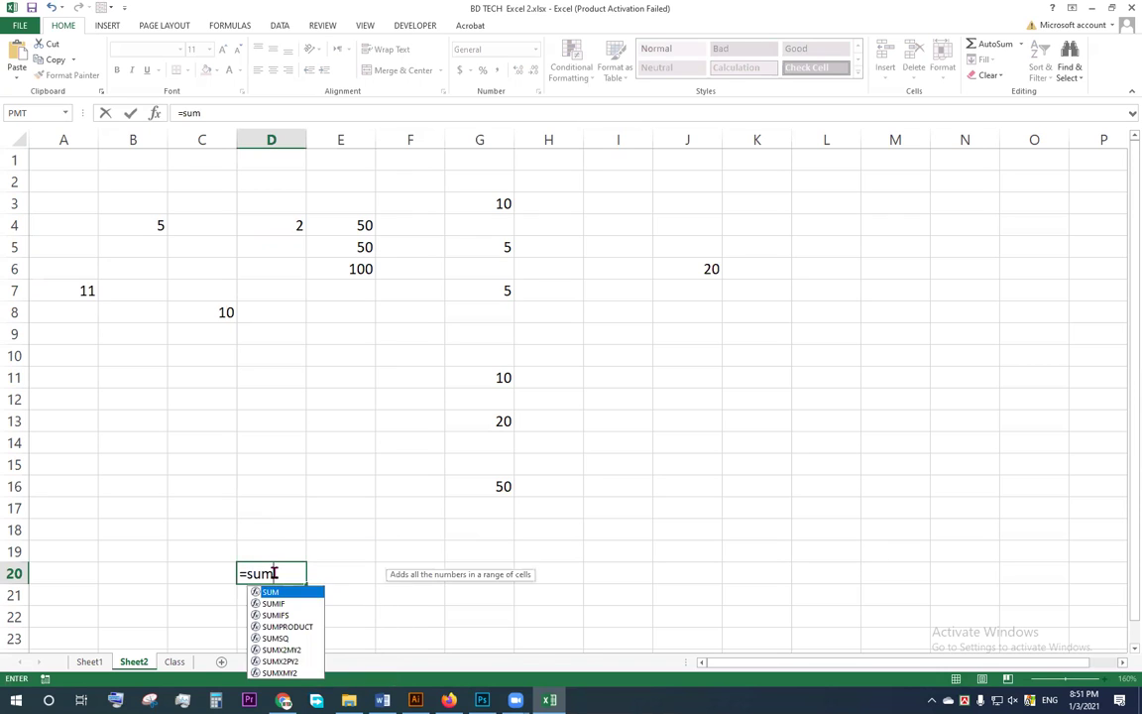
pyautogui.write('(')
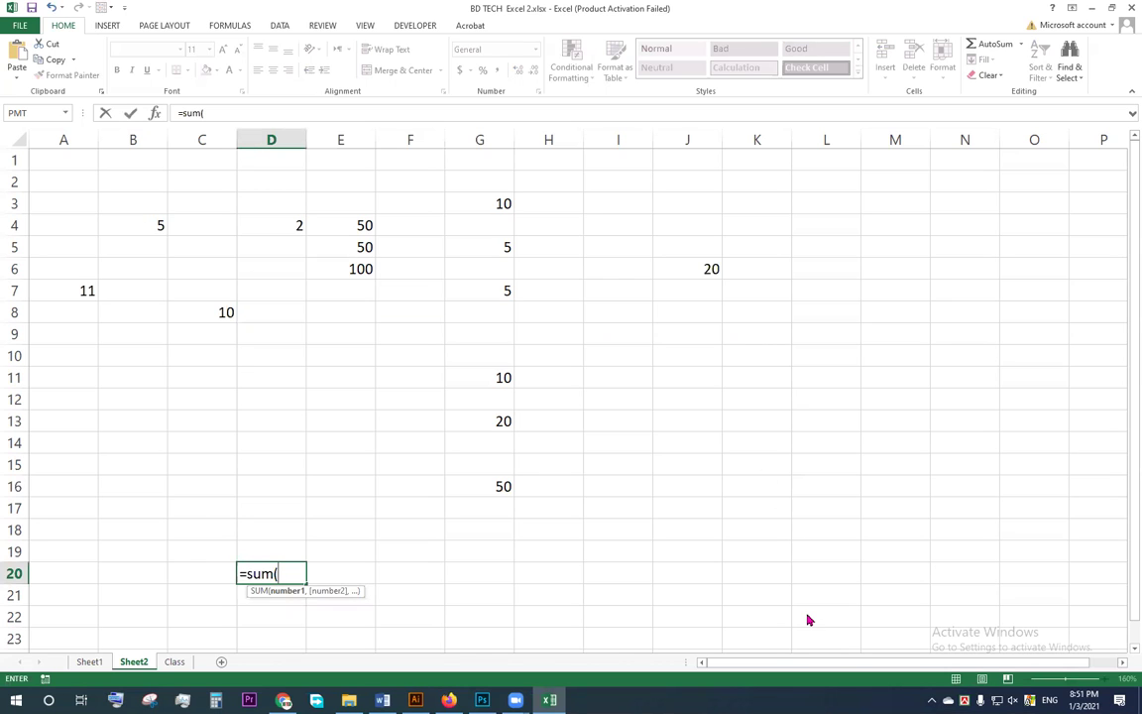
pyautogui.moveTo(134, 198); pyautogui.dragTo(179, 227)
pyautogui.moveTo(47, 263); pyautogui.dragTo(101, 304)
pyautogui.moveTo(698, 235); pyautogui.dragTo(739, 307)
pyautogui.moveTo(457, 400); pyautogui.dragTo(516, 430)
pyautogui.moveTo(348, 234); pyautogui.dragTo(382, 263)
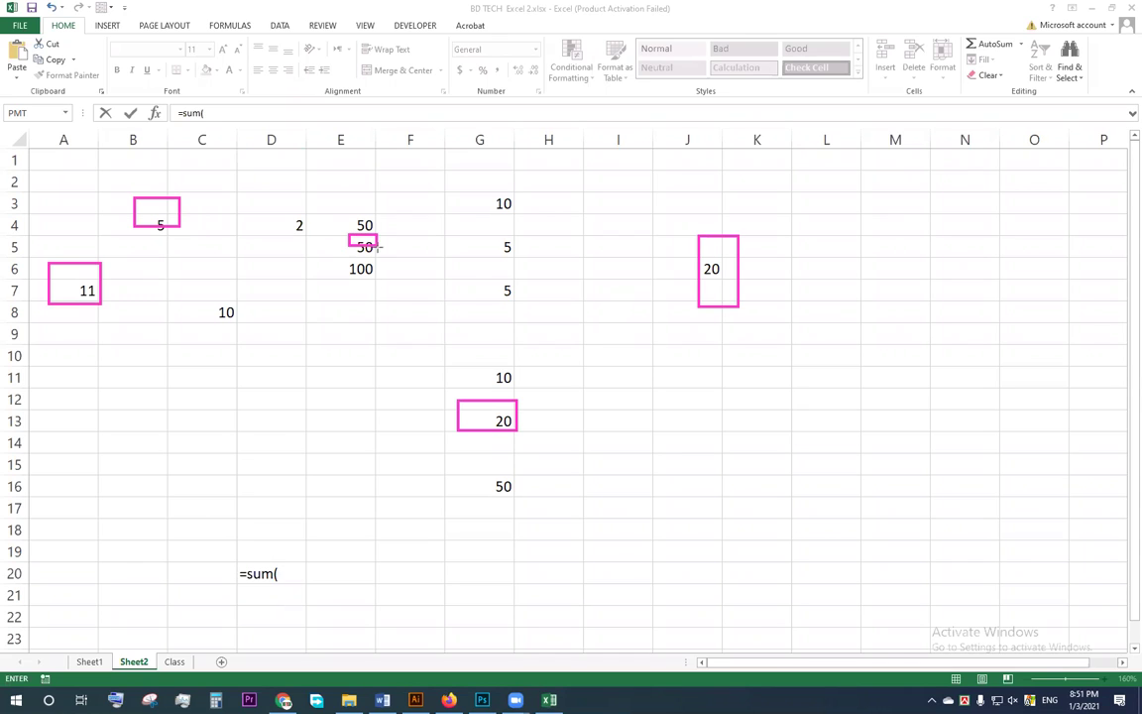
pyautogui.moveTo(192, 297); pyautogui.dragTo(249, 321)
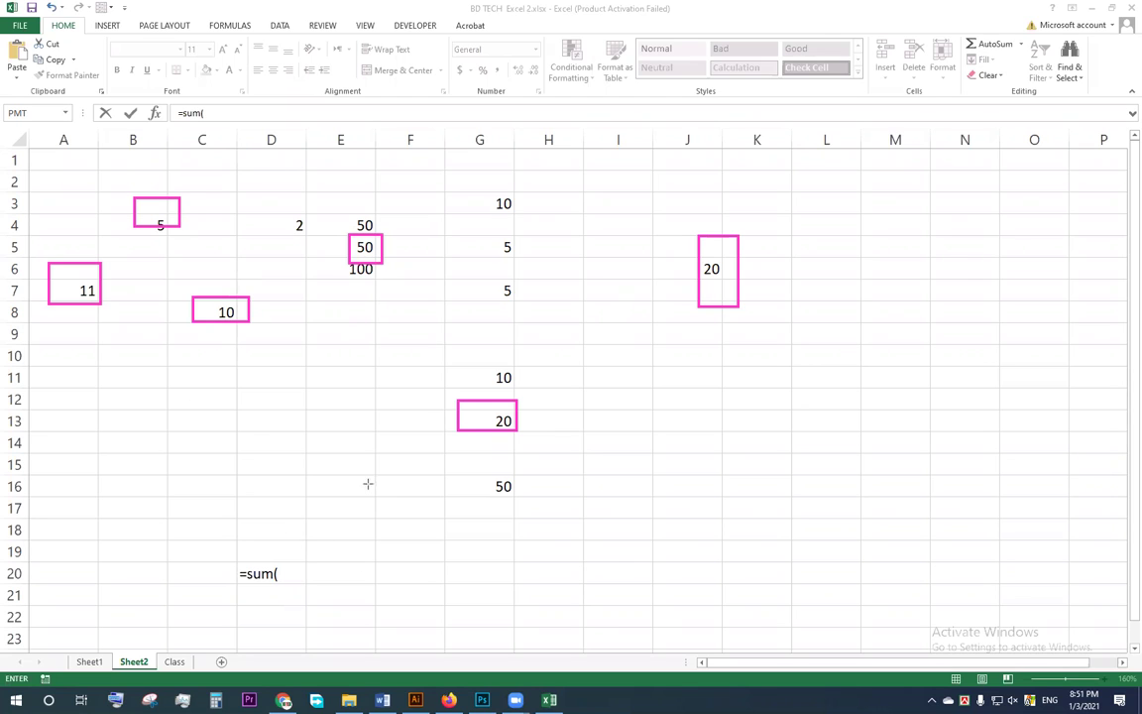
pyautogui.moveTo(456, 171); pyautogui.dragTo(529, 498)
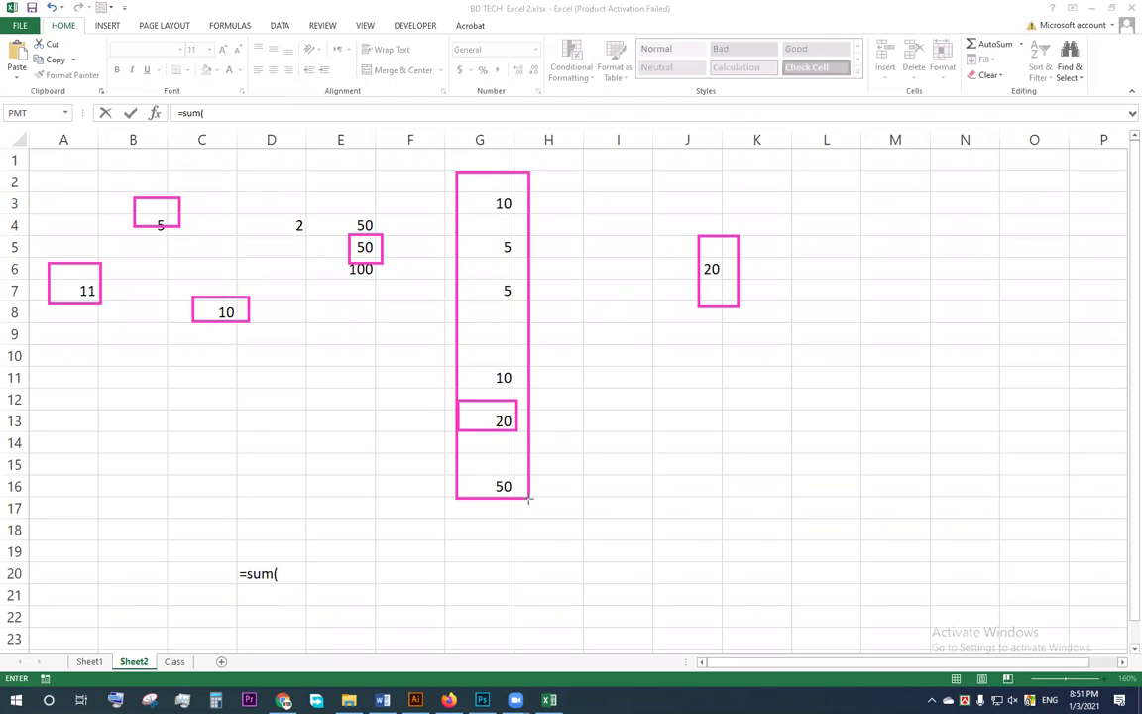
pyautogui.hotkey('ctrl', 'z')
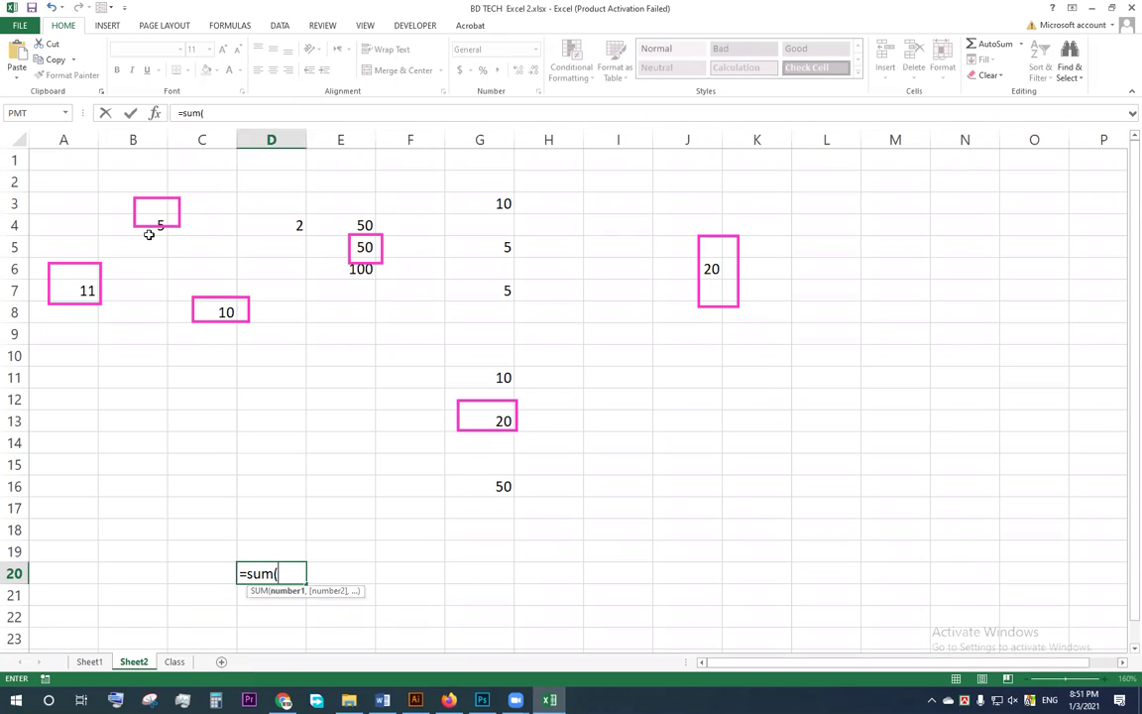
# - Add b4, j6, a7, c8 and B20 to the D20 sum, discarding a trial G11:G16 range
pyautogui.write('b4+')
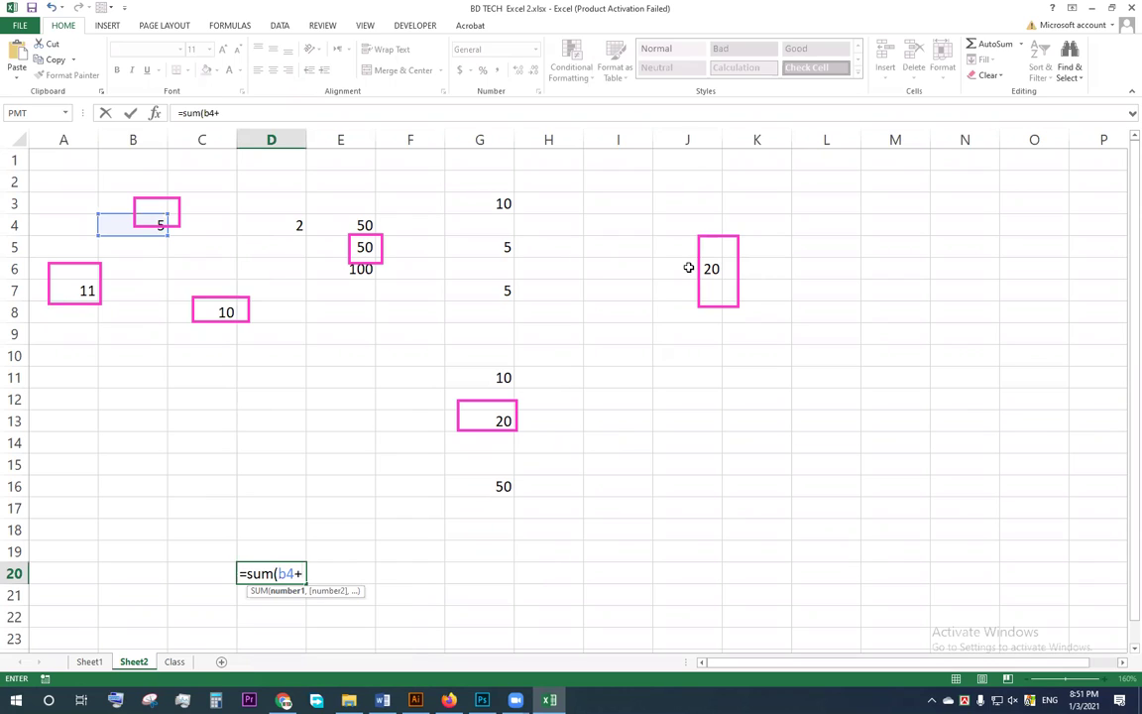
pyautogui.write('j6+')
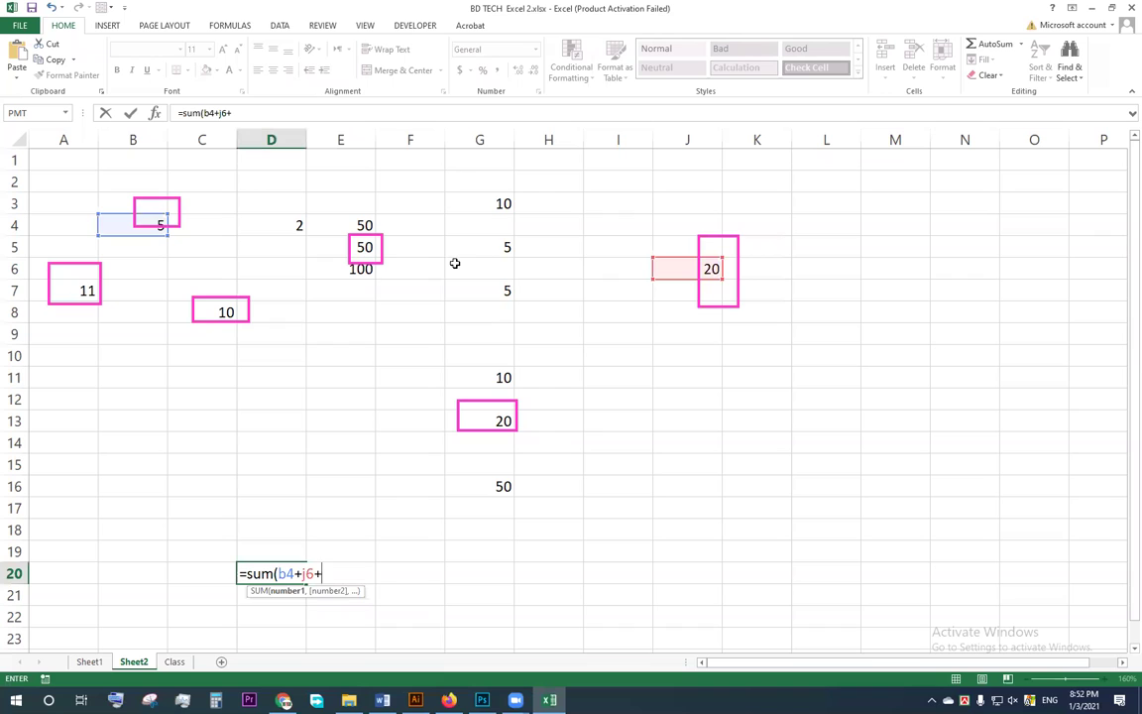
pyautogui.moveTo(487, 378); pyautogui.dragTo(497, 487)
pyautogui.hotkey('shift', 'Up')
pyautogui.hotkey('shift', 'Up')
pyautogui.hotkey('shift', 'Up')
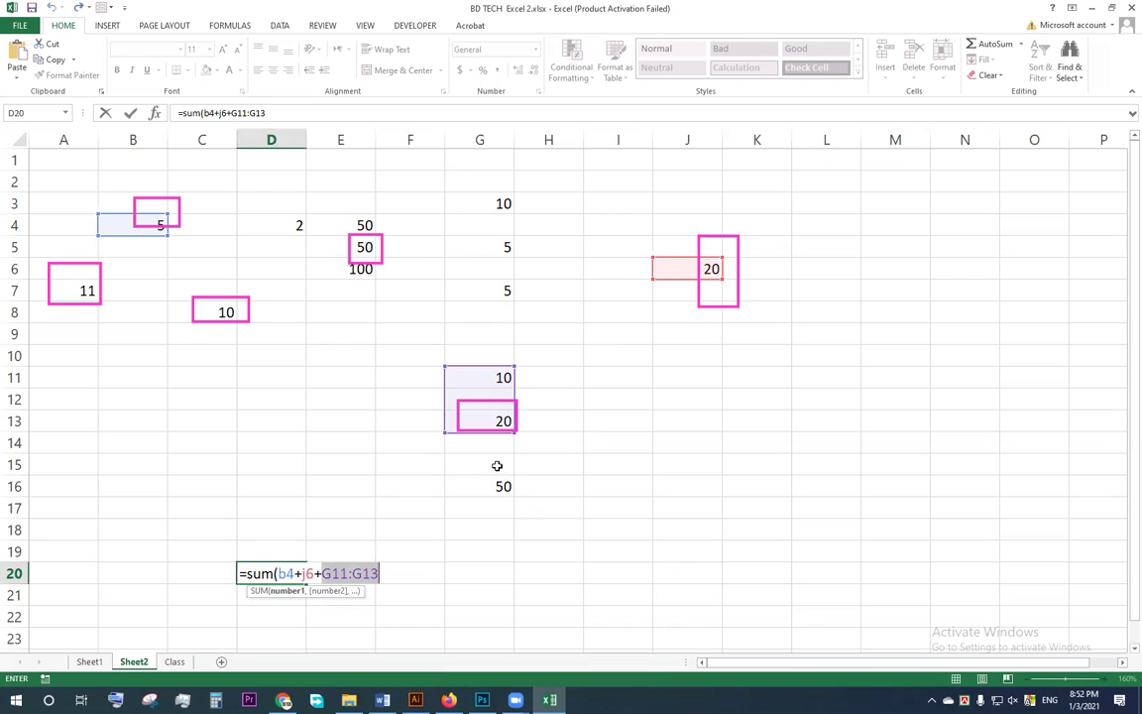
pyautogui.hotkey('shift', 'Down')
pyautogui.hotkey('shift', 'Down')
pyautogui.hotkey('shift', 'Down')
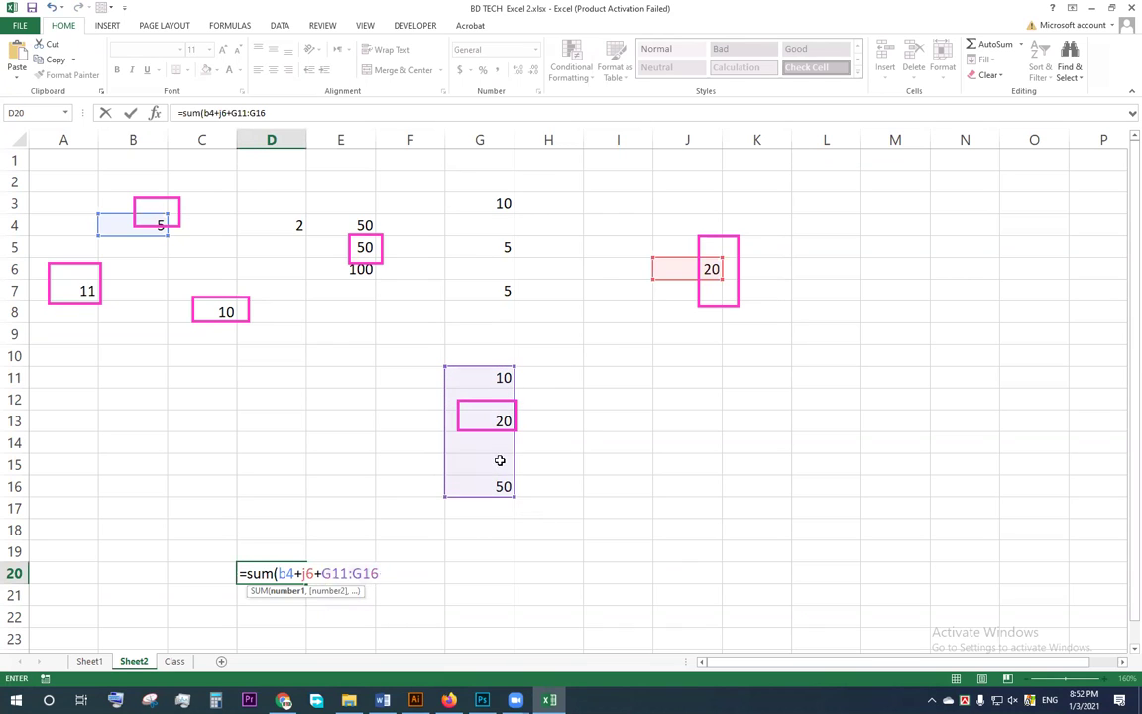
pyautogui.press('BackSpace')
pyautogui.press('BackSpace')
pyautogui.press('BackSpace')
pyautogui.press('BackSpace')
pyautogui.press('BackSpace')
pyautogui.press('BackSpace')
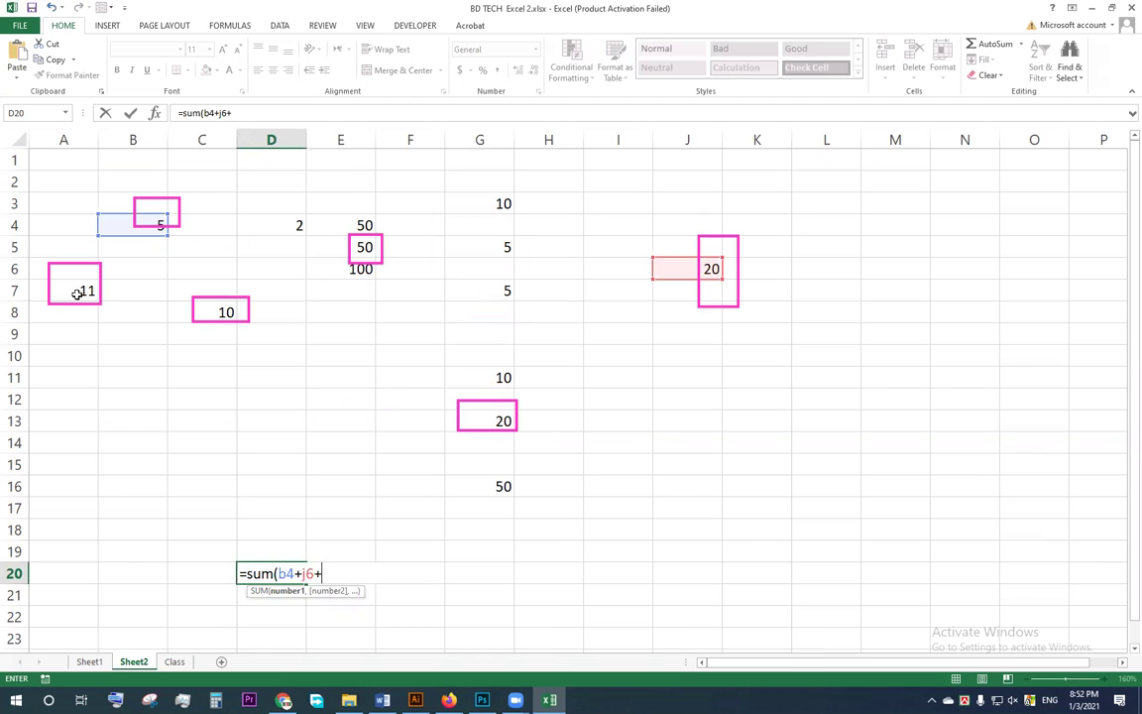
pyautogui.write('a7')
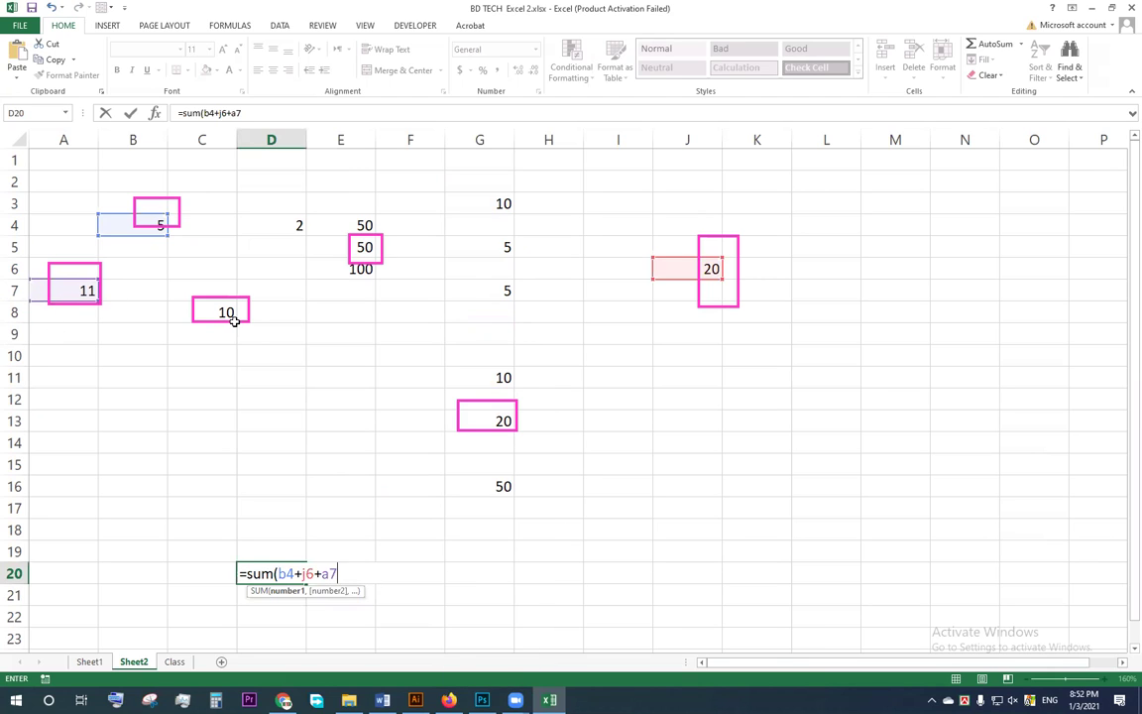
pyautogui.write('c8+')
pyautogui.press('Left')
pyautogui.press('Left')
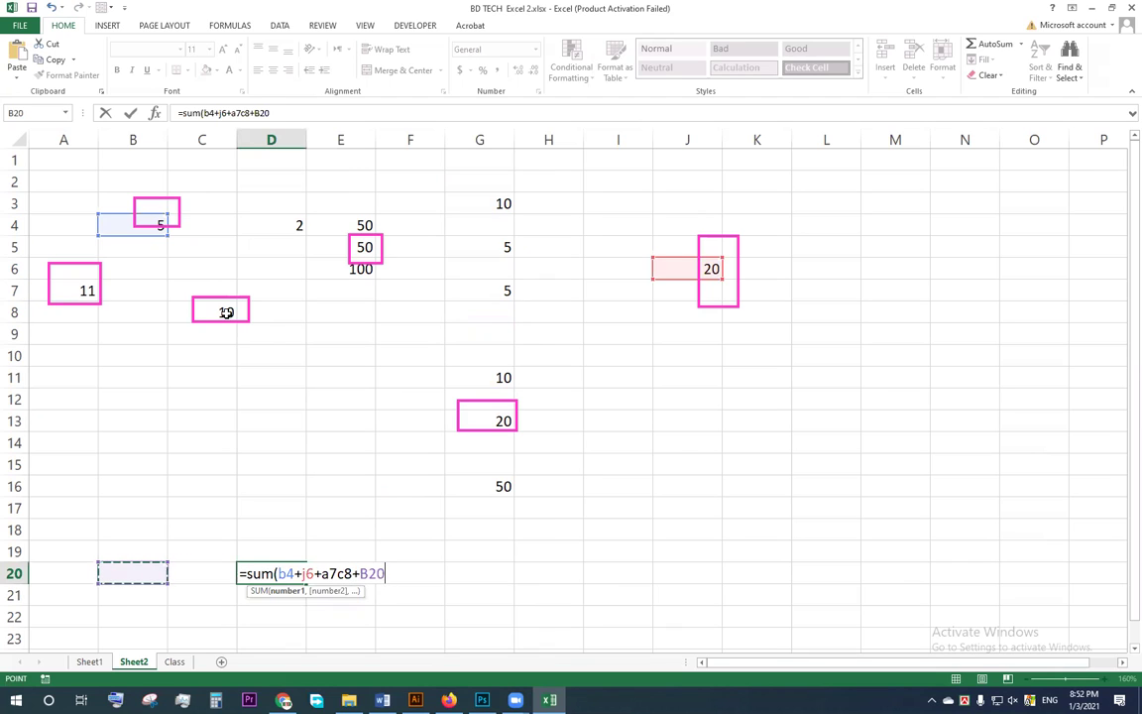
# - Insert + between a7 and c8, append +e5+g13), and commit D20 to show 116
pyautogui.click(336, 579)
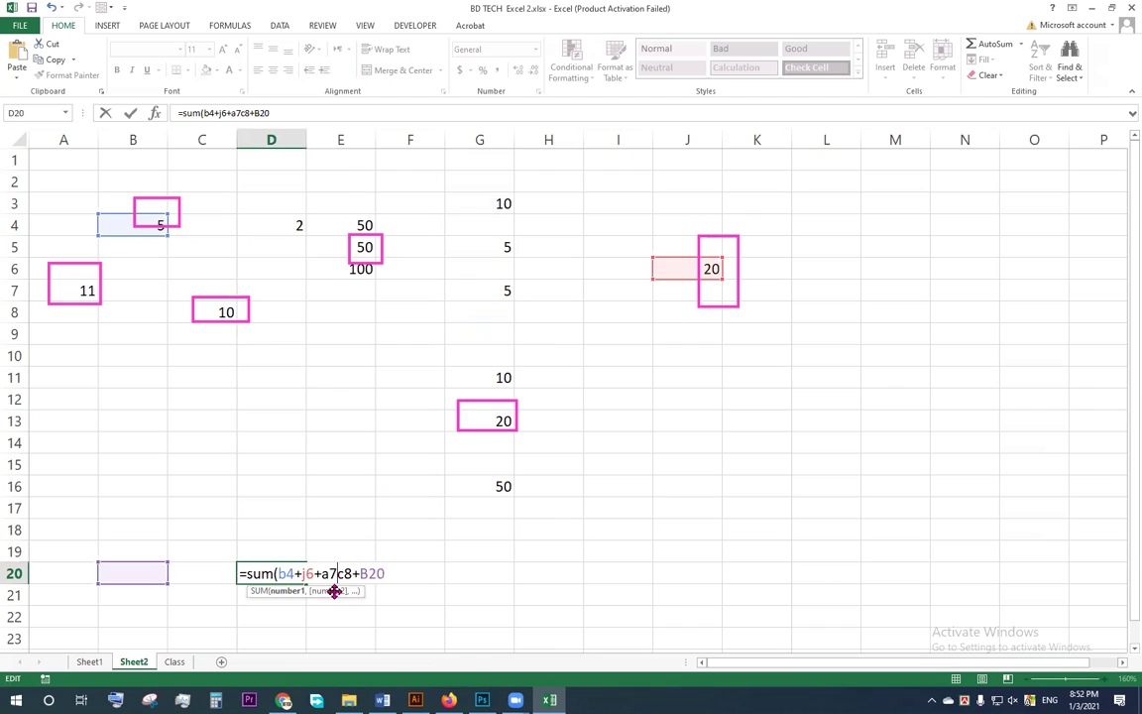
pyautogui.write('+')
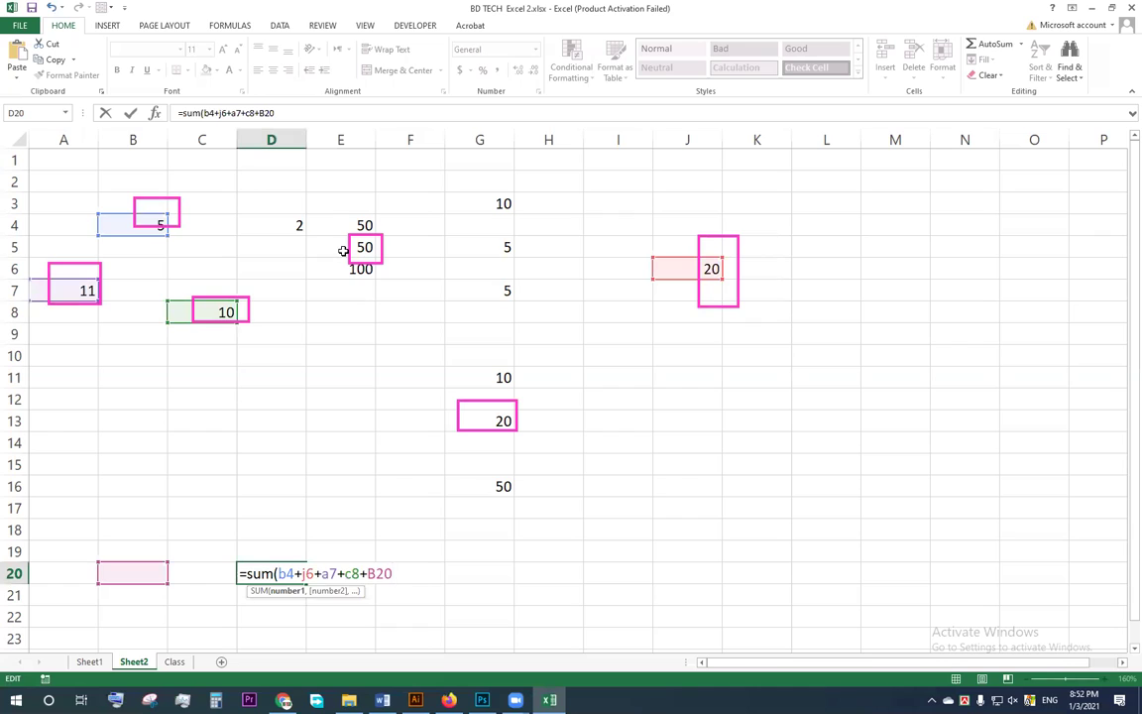
pyautogui.write('e5+')
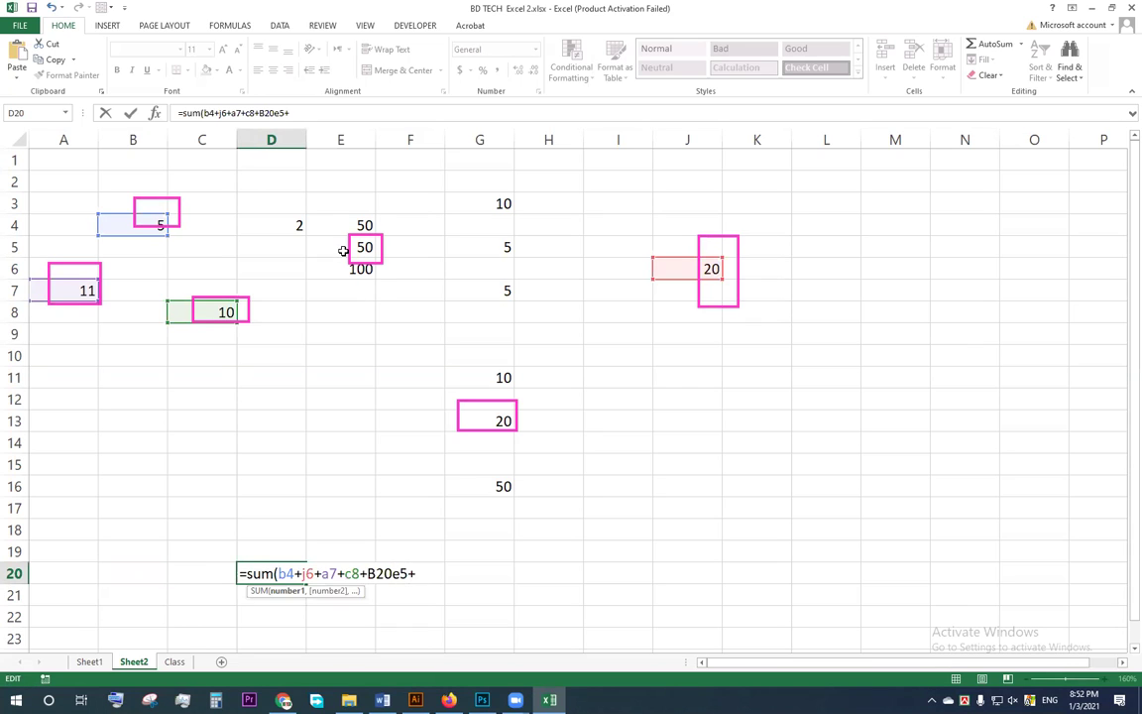
pyautogui.press('BackSpace')
pyautogui.press('BackSpace')
pyautogui.press('BackSpace')
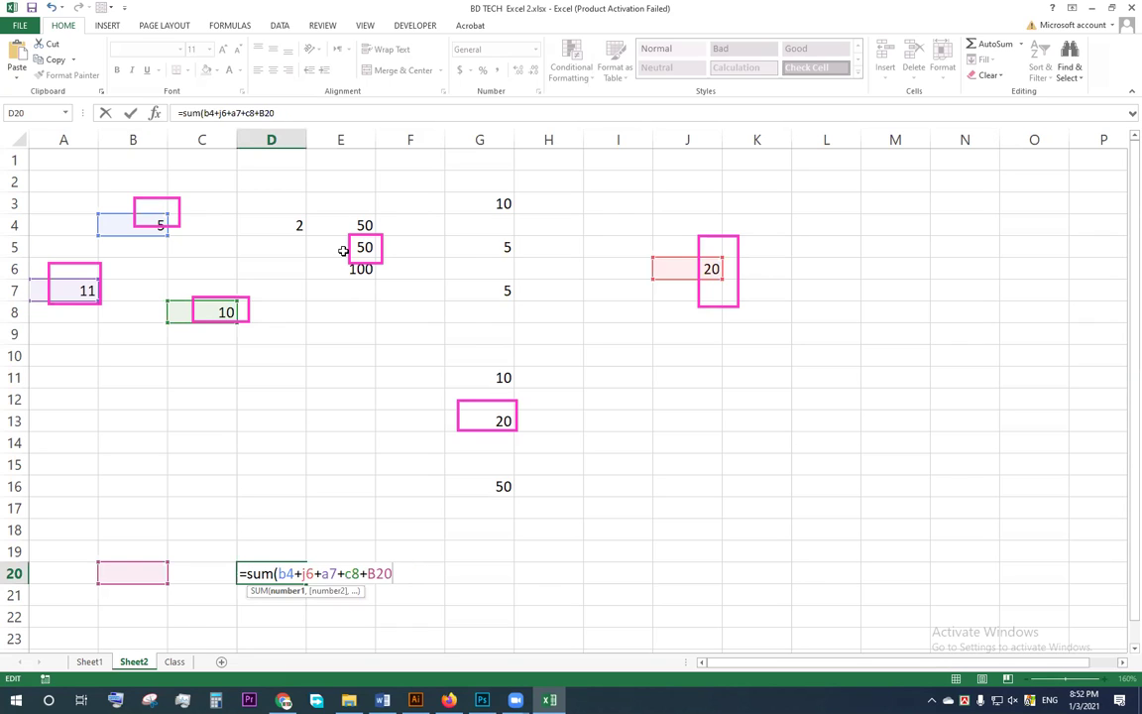
pyautogui.write('+e5+')
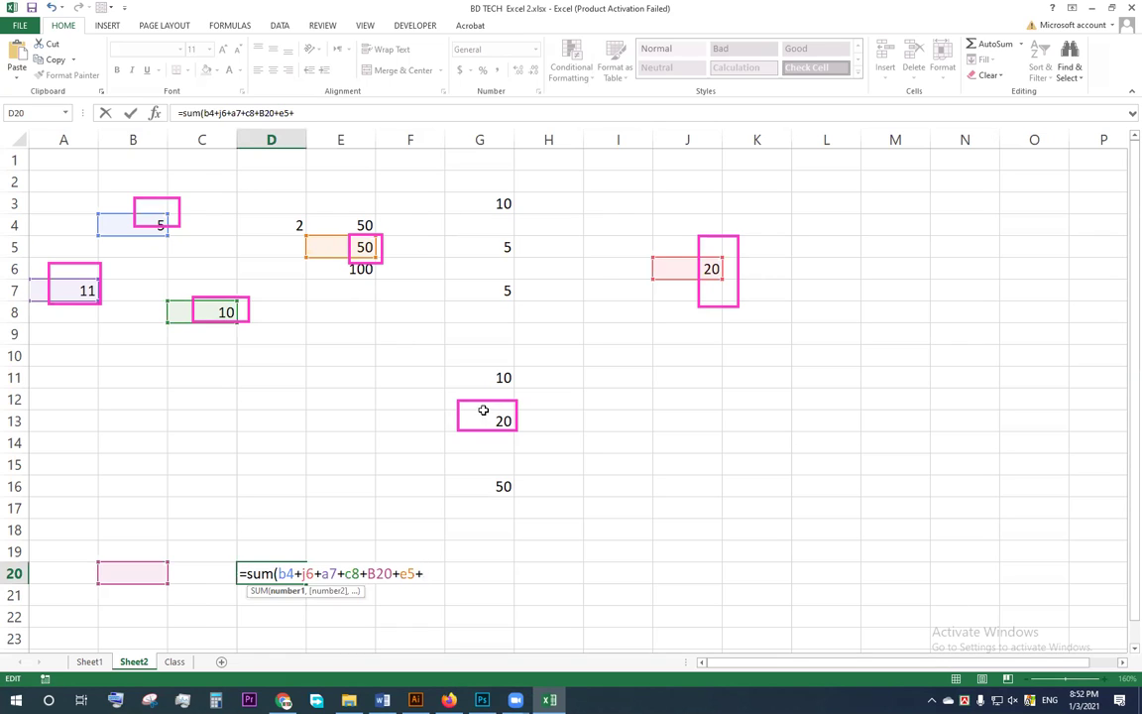
pyautogui.write('g')
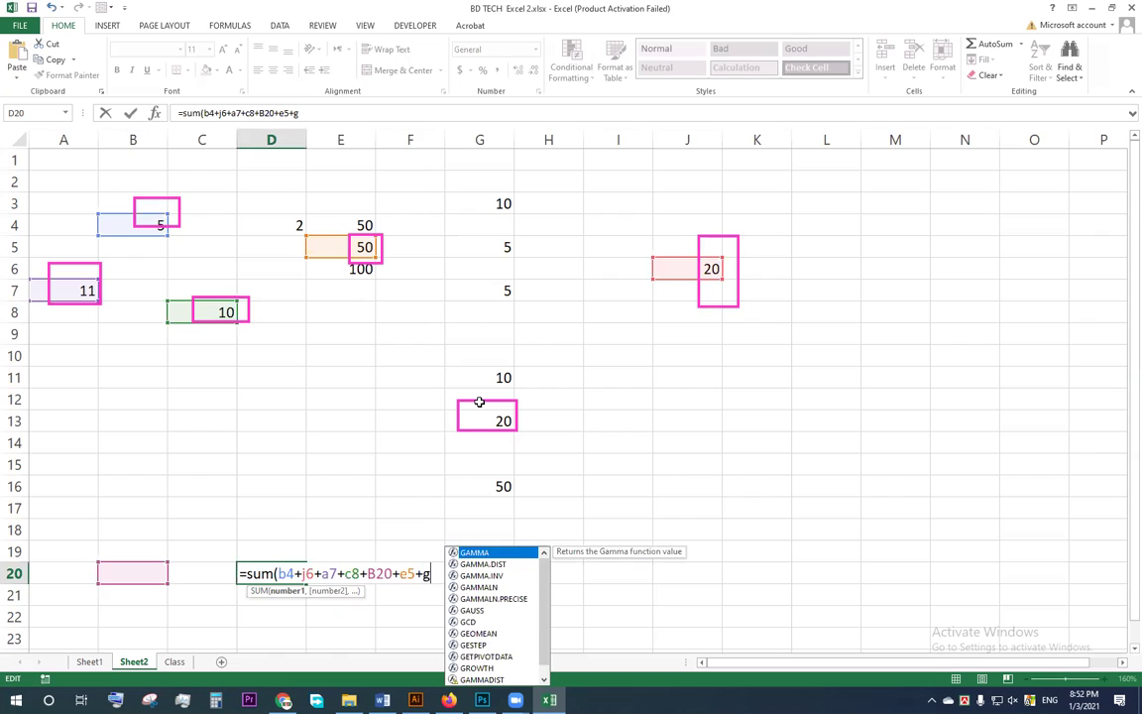
pyautogui.write('13')
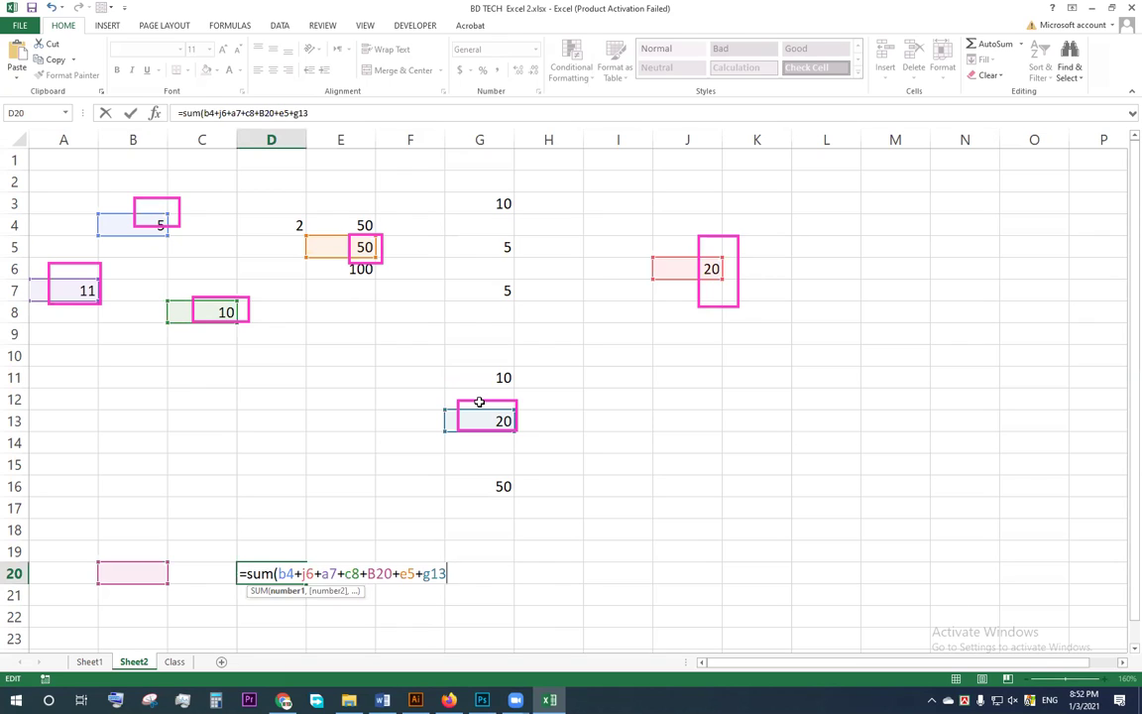
pyautogui.write(')')
pyautogui.press('Return')
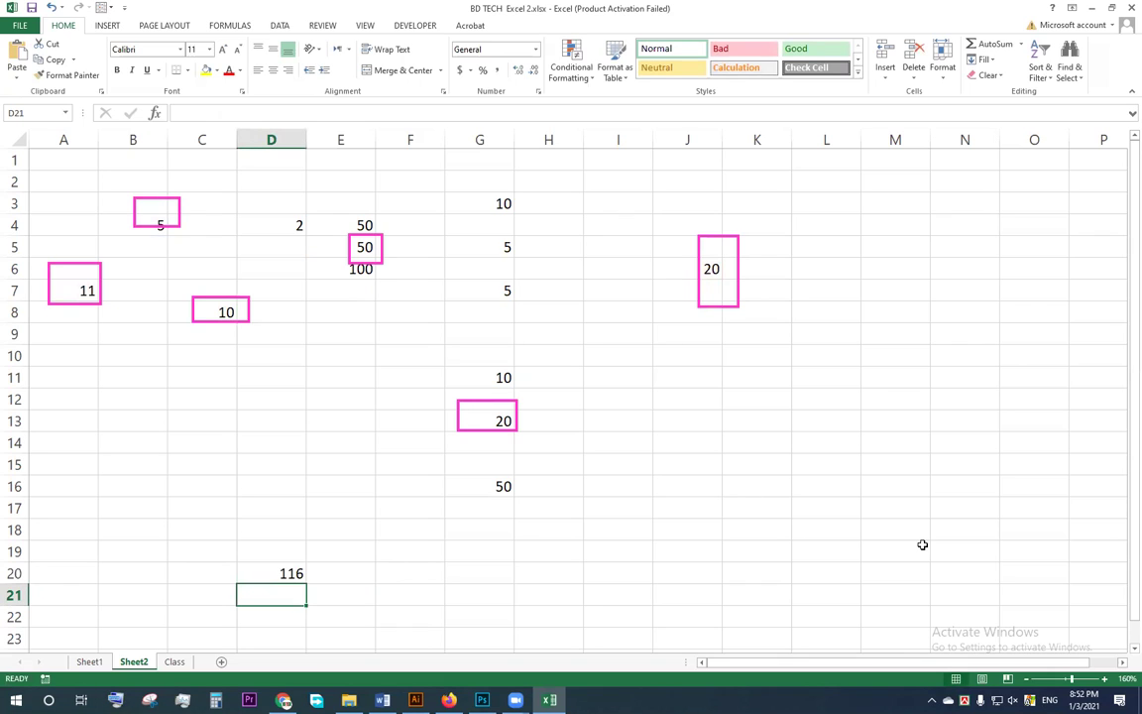
pyautogui.click(290, 572)
# - Delete B20 from D20's formula, recommit it at 116, and open G16's =SUM(G3:G13)
pyautogui.doubleClick(291, 572)
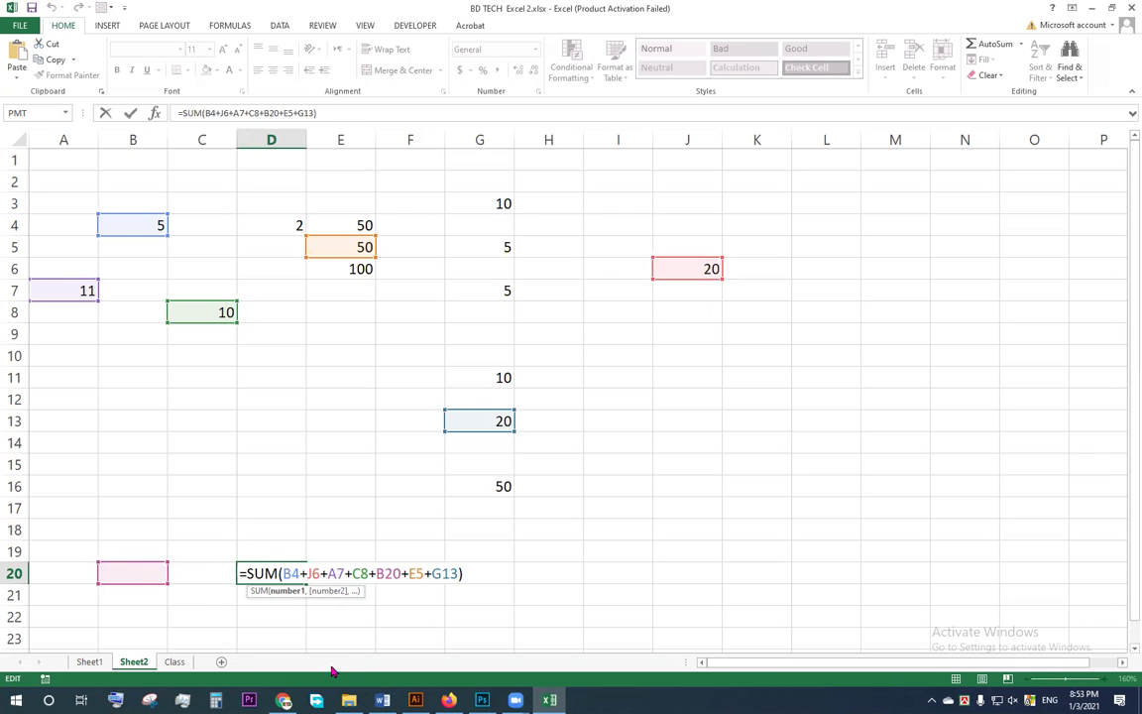
pyautogui.press('BackSpace')
pyautogui.press('BackSpace')
pyautogui.press('BackSpace')
pyautogui.press('BackSpace')
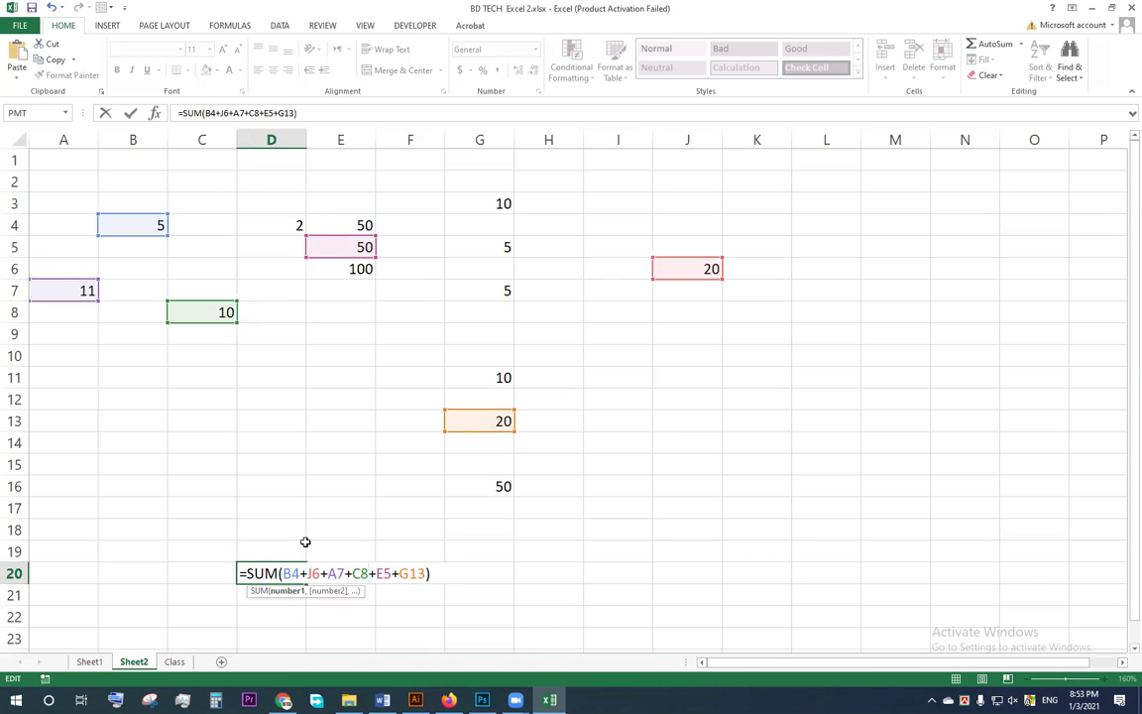
pyautogui.press('Return')
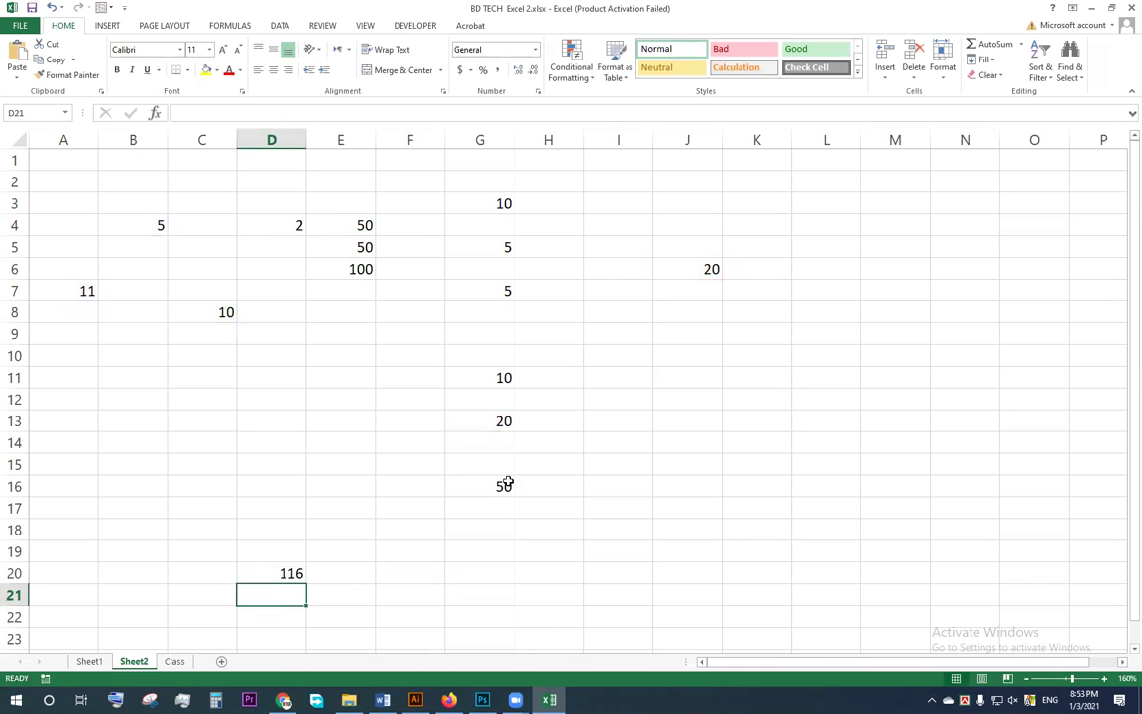
pyautogui.doubleClick(507, 484)
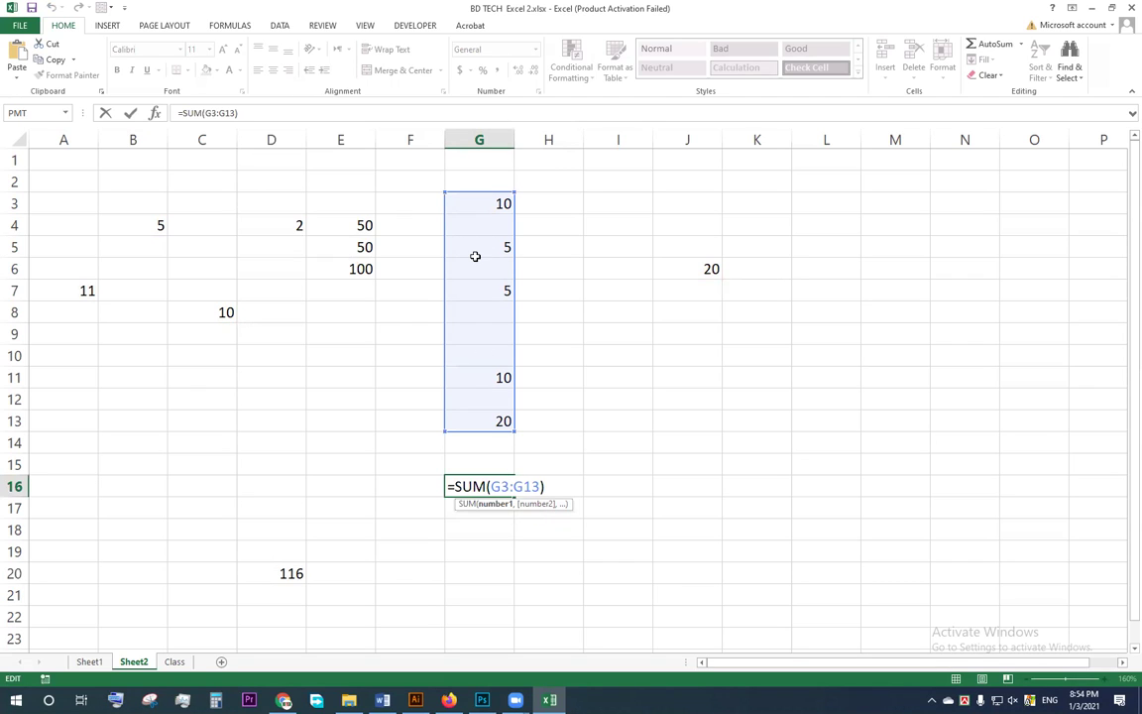
# - Enter 5 in G9 so the G16 total becomes 55
pyautogui.press('Return')
pyautogui.click(503, 334)
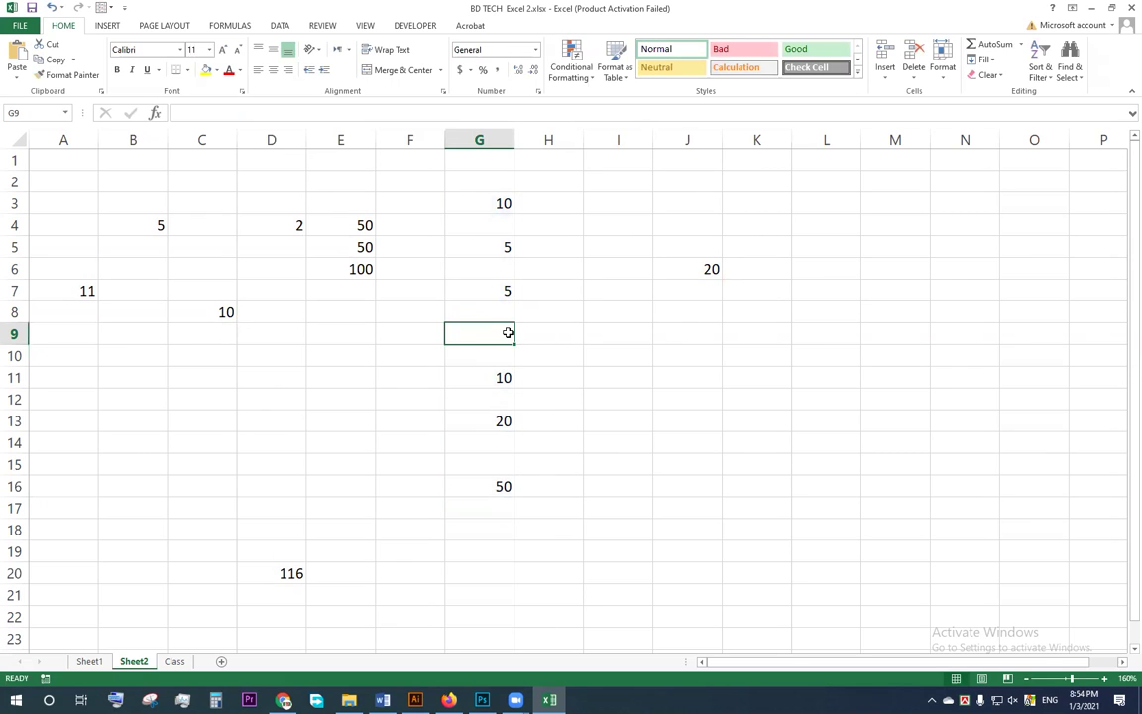
pyautogui.write('5')
pyautogui.press('Return')
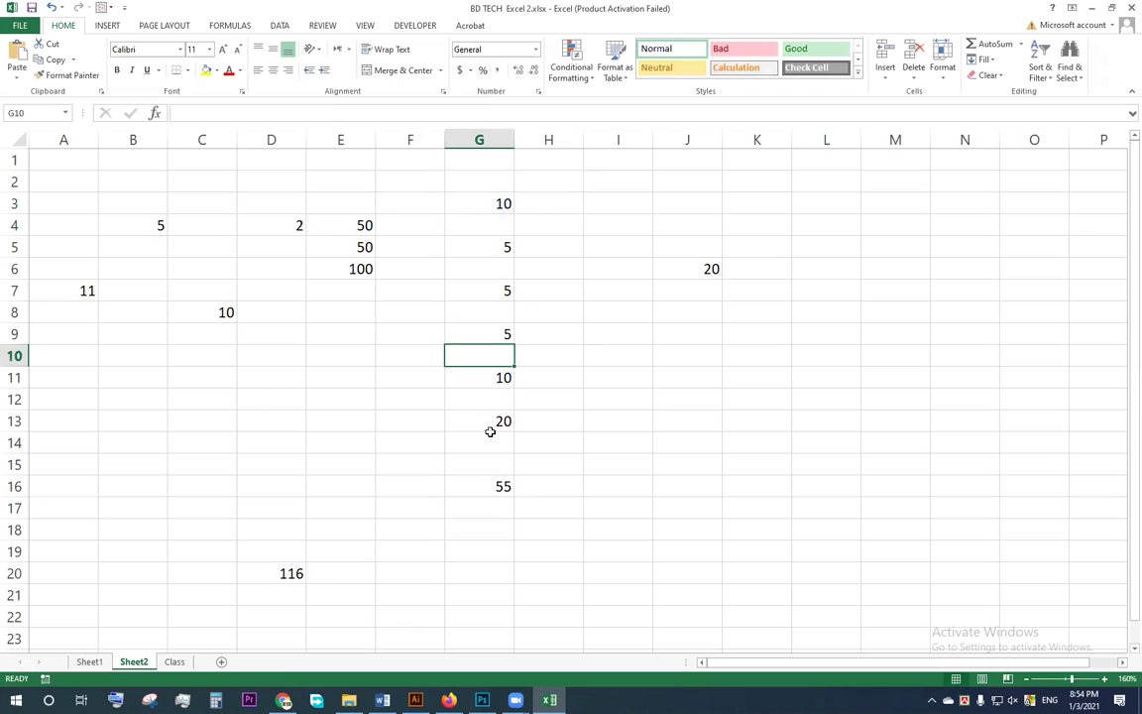
# - Recheck D20's formula, leave it unchanged at 116, and switch to the Word notes
pyautogui.doubleClick(279, 571)
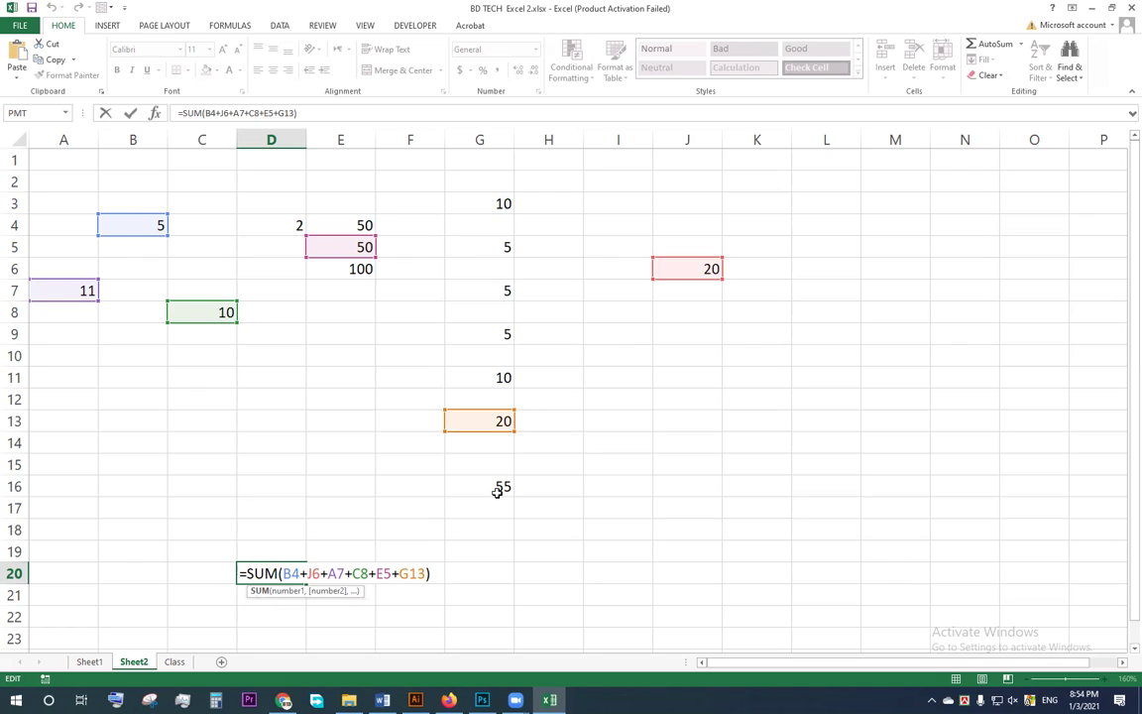
pyautogui.press('Return')
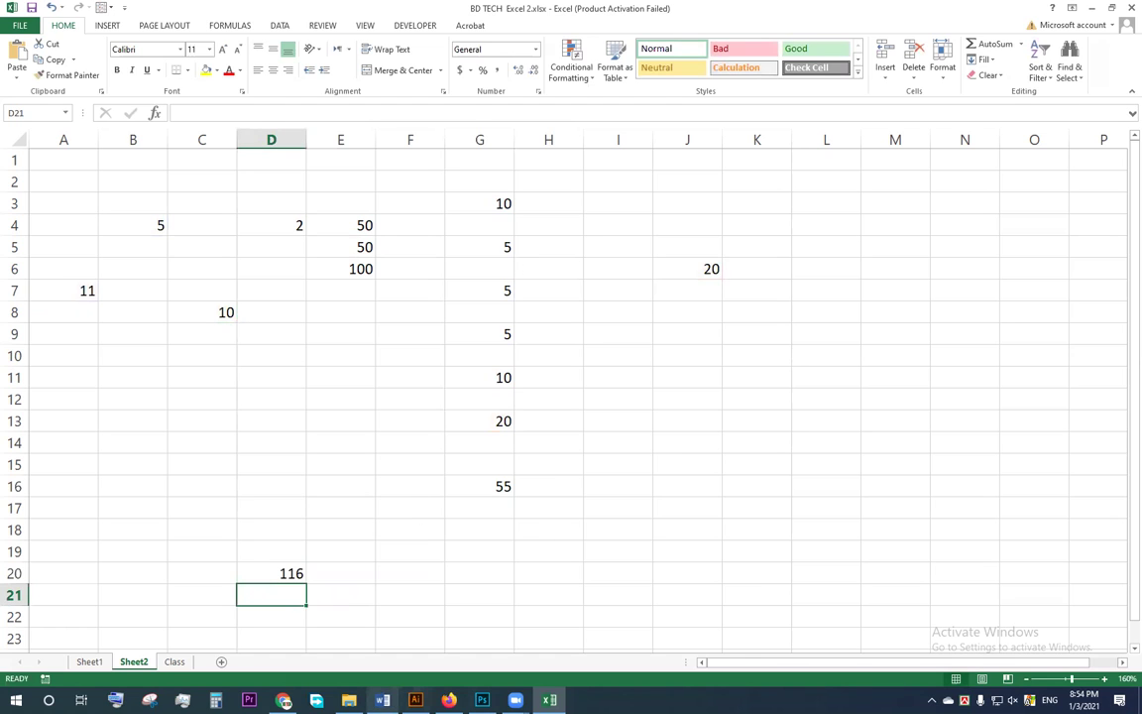
pyautogui.click(382, 700)
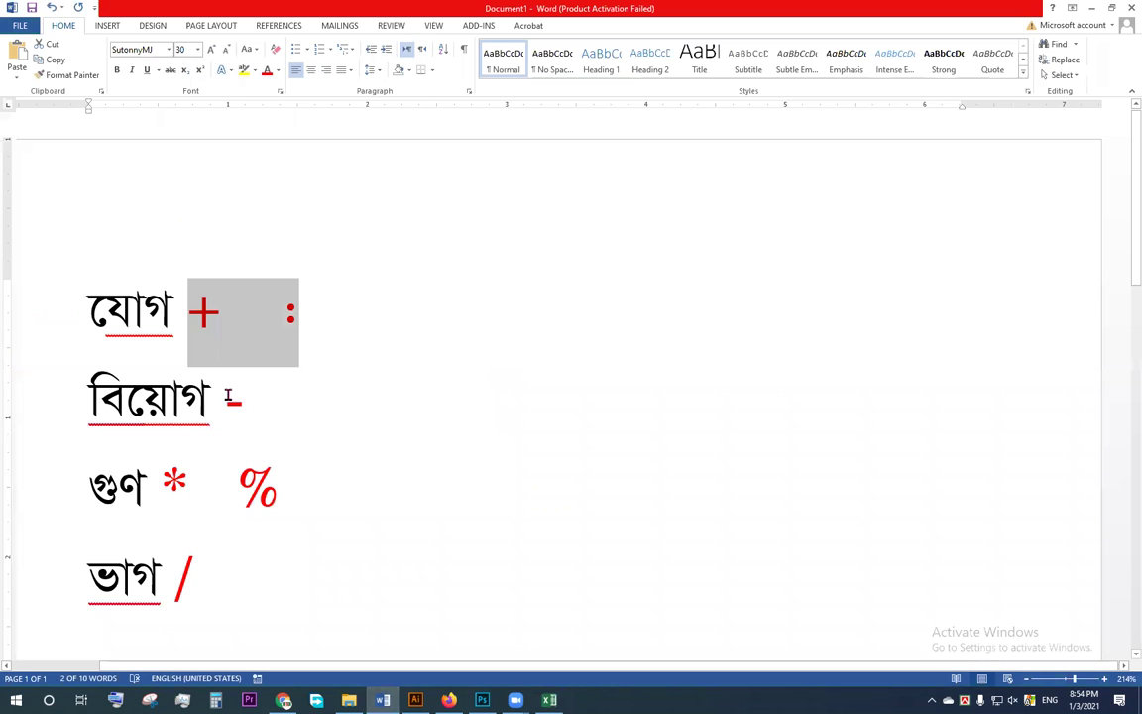
# - Highlight the red minus sign on the বিয়োগ subtraction line of the operator list
pyautogui.doubleClick(257, 416)
pyautogui.click(293, 426)
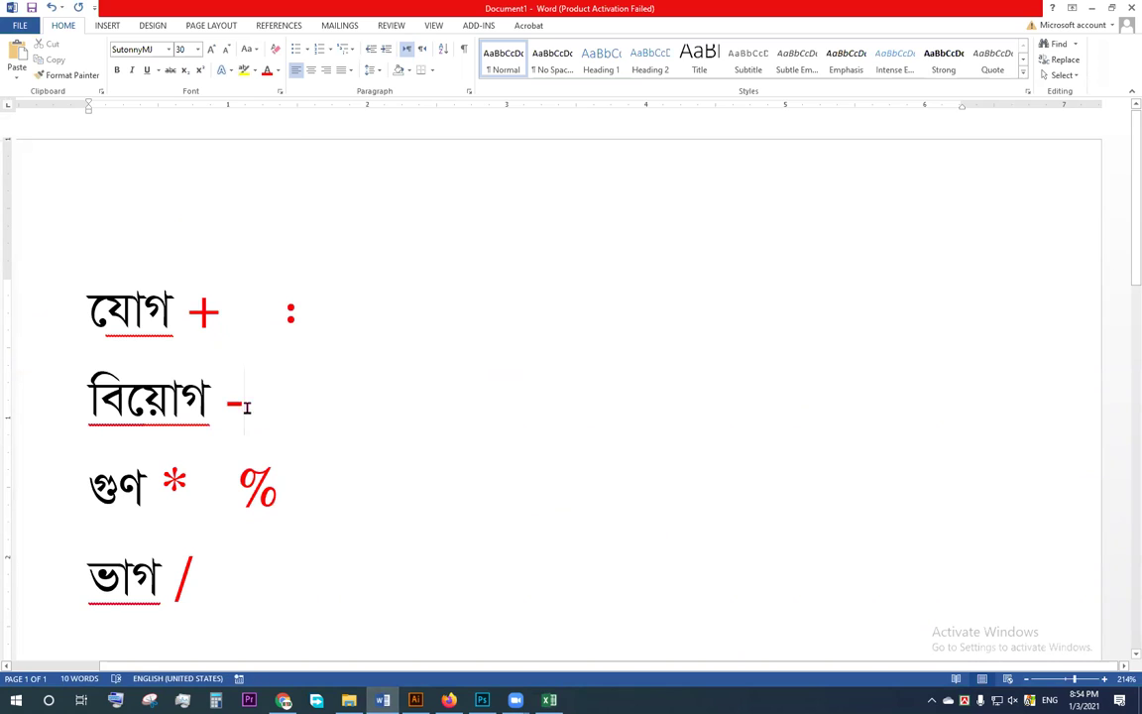
pyautogui.moveTo(226, 401); pyautogui.dragTo(245, 405)
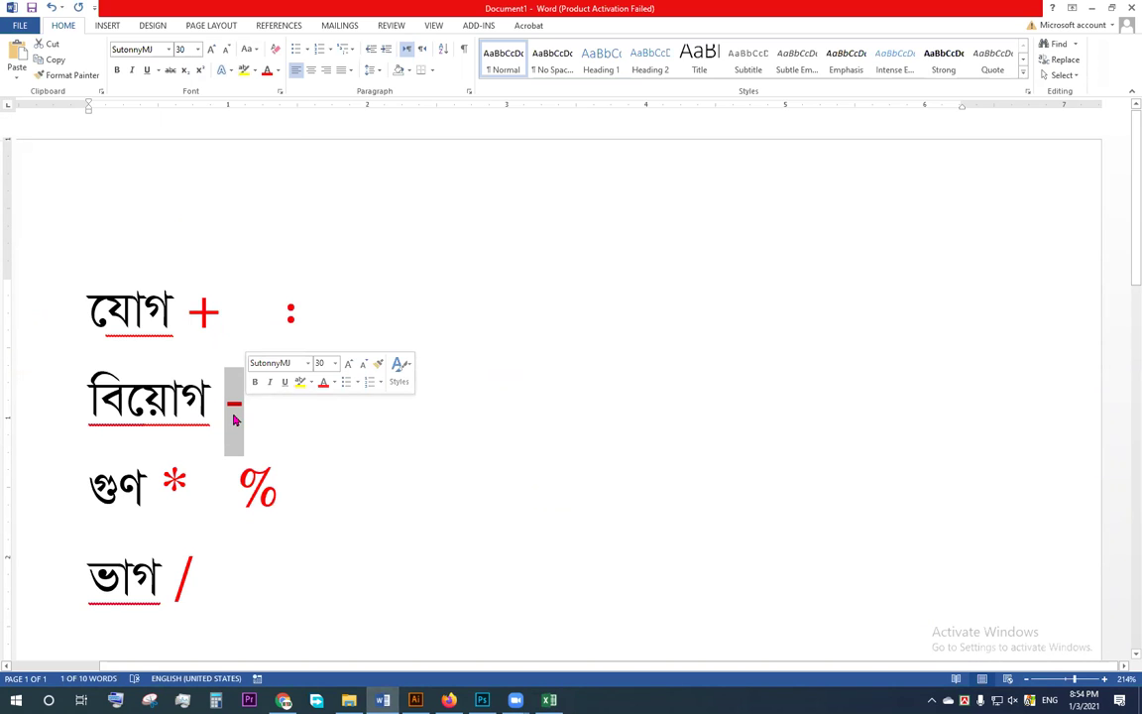
pyautogui.moveTo(383, 700)
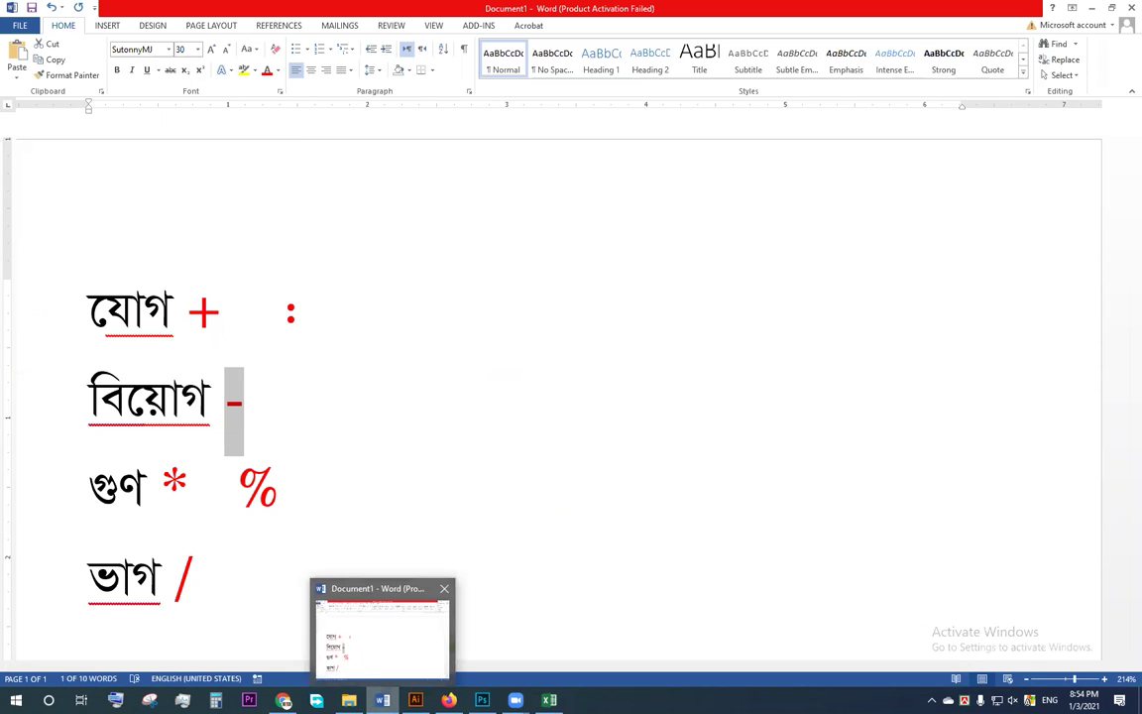
# - Back in Excel, check D20 and G16, then start a formula with = in J16
pyautogui.click(549, 699)
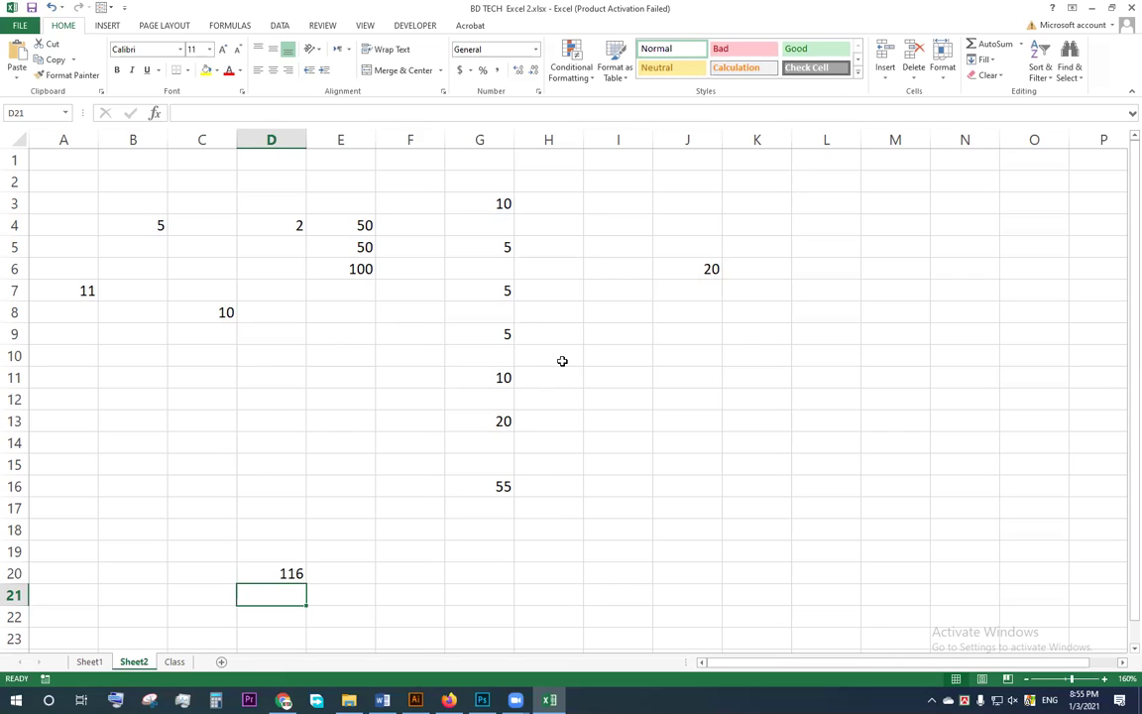
pyautogui.click(274, 577)
pyautogui.click(496, 488)
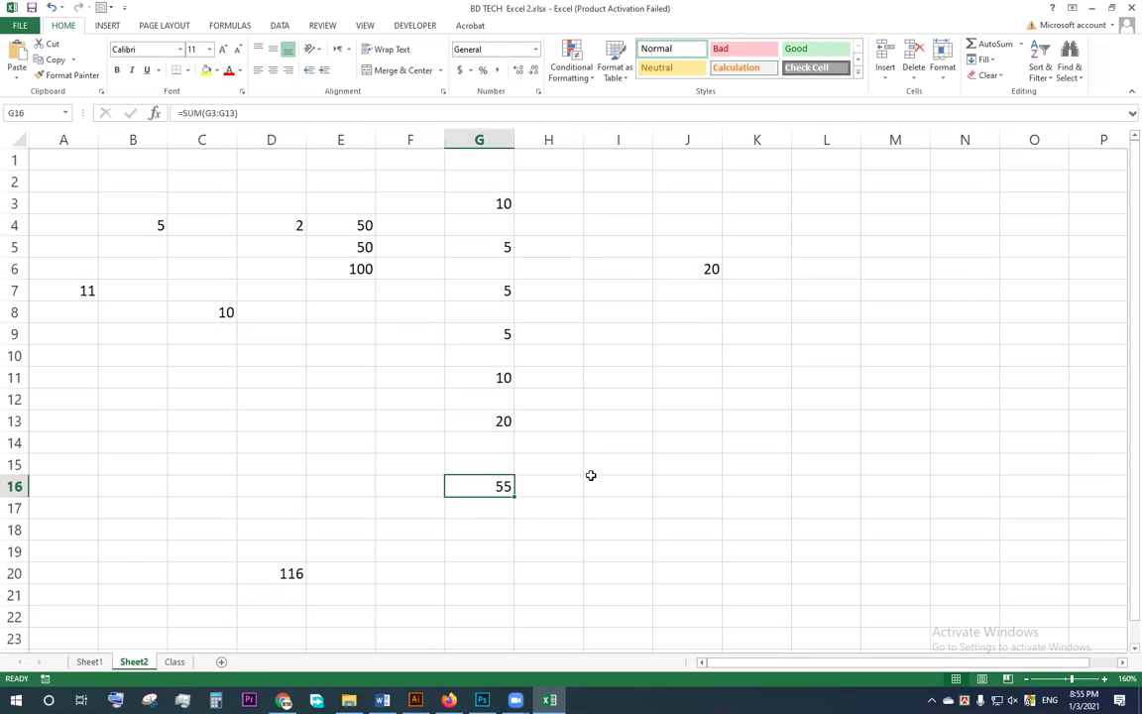
pyautogui.click(704, 485)
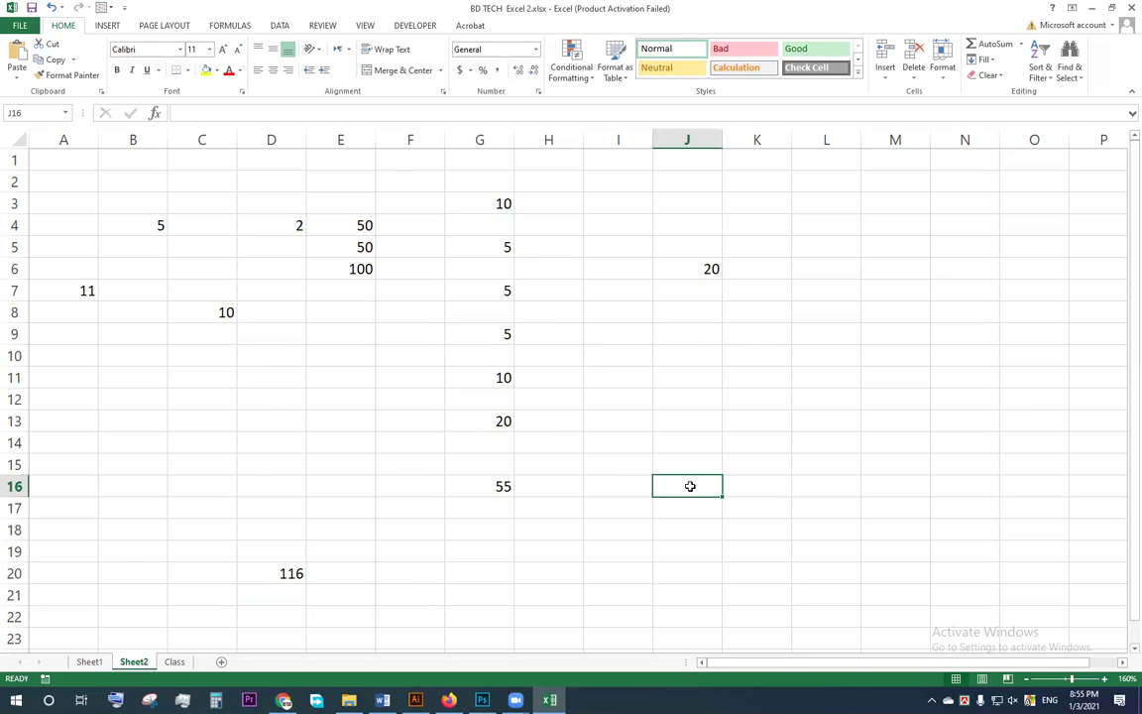
pyautogui.write('=')
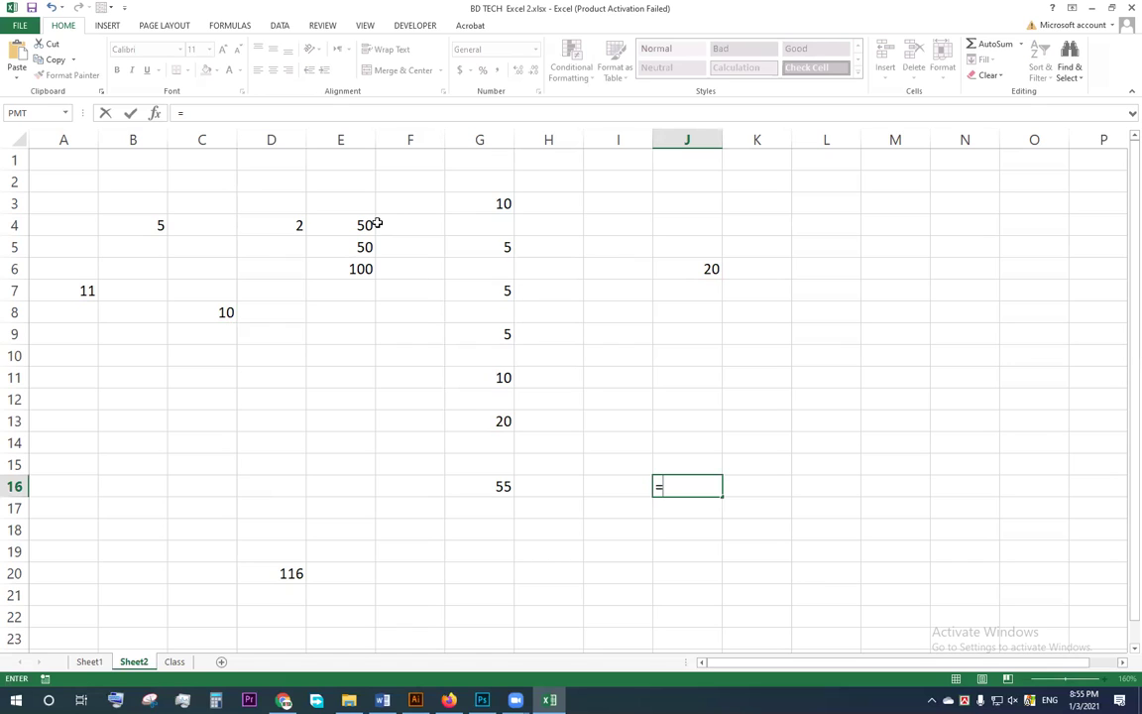
# - Build =D20-G16 in J16 to show 61, then reopen it to display its references
pyautogui.click(272, 570)
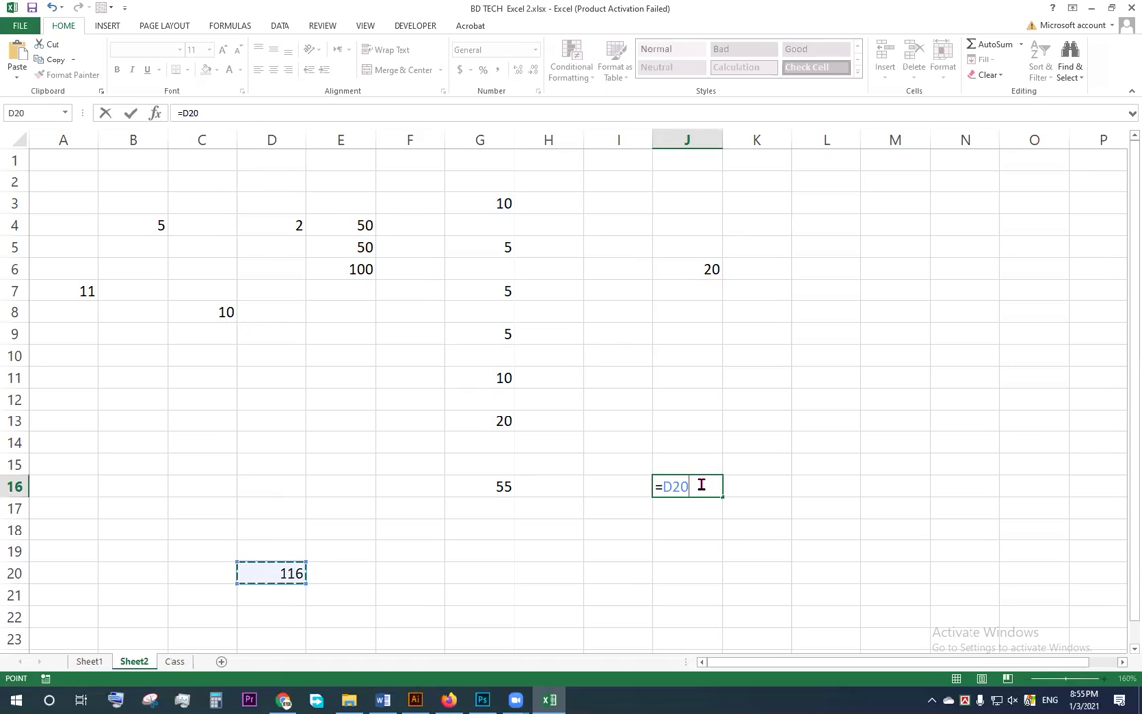
pyautogui.write('-')
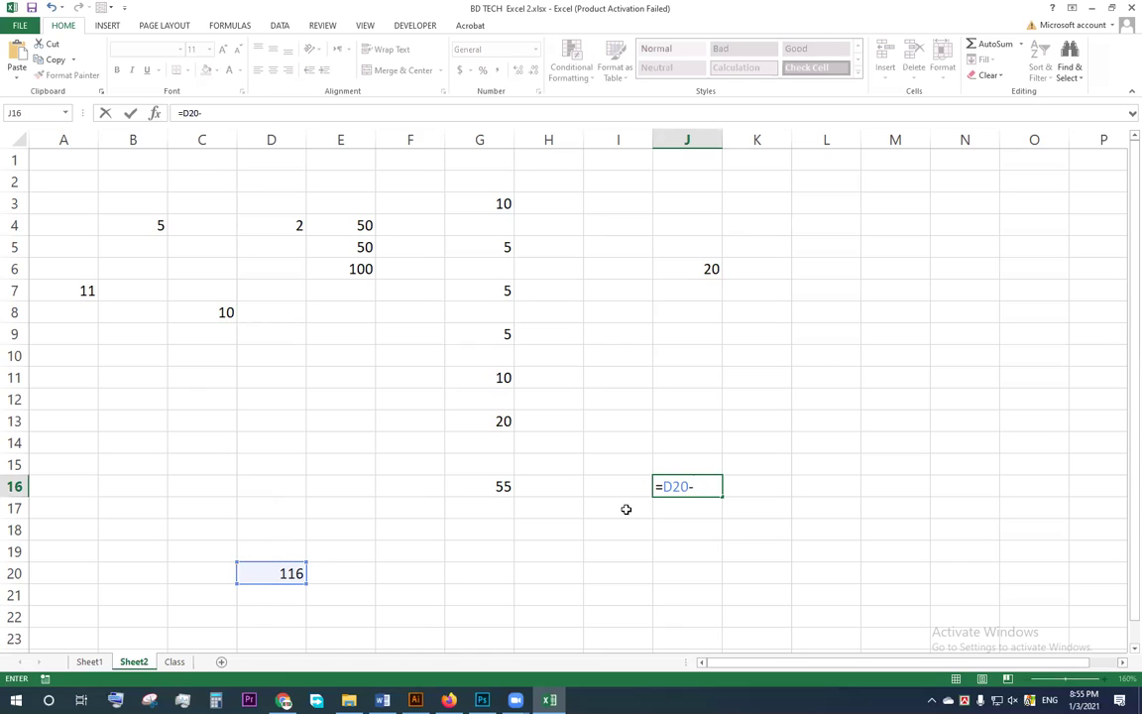
pyautogui.click(483, 483)
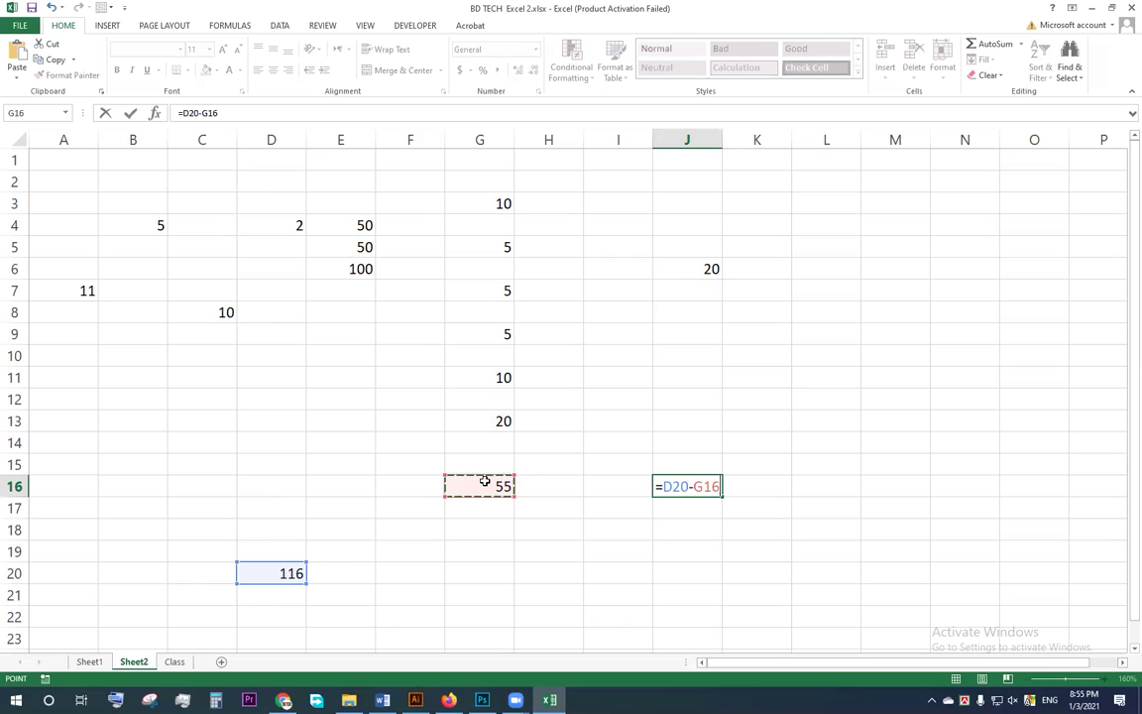
pyautogui.press('Return')
pyautogui.click(688, 483)
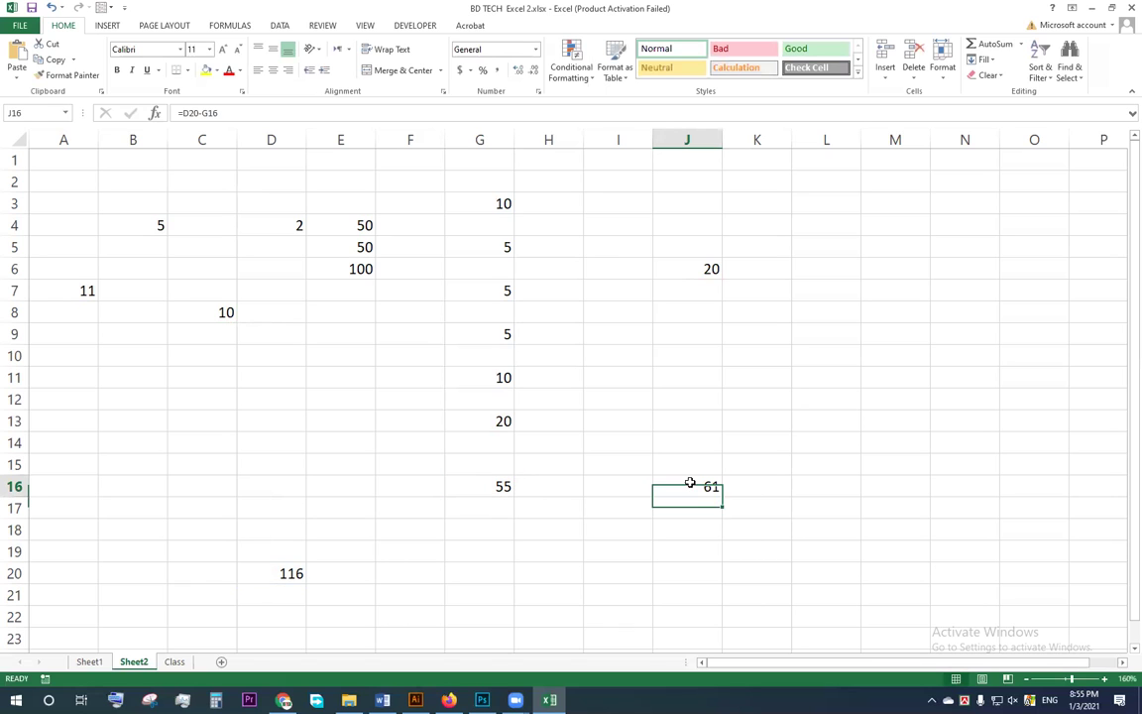
pyautogui.doubleClick(688, 483)
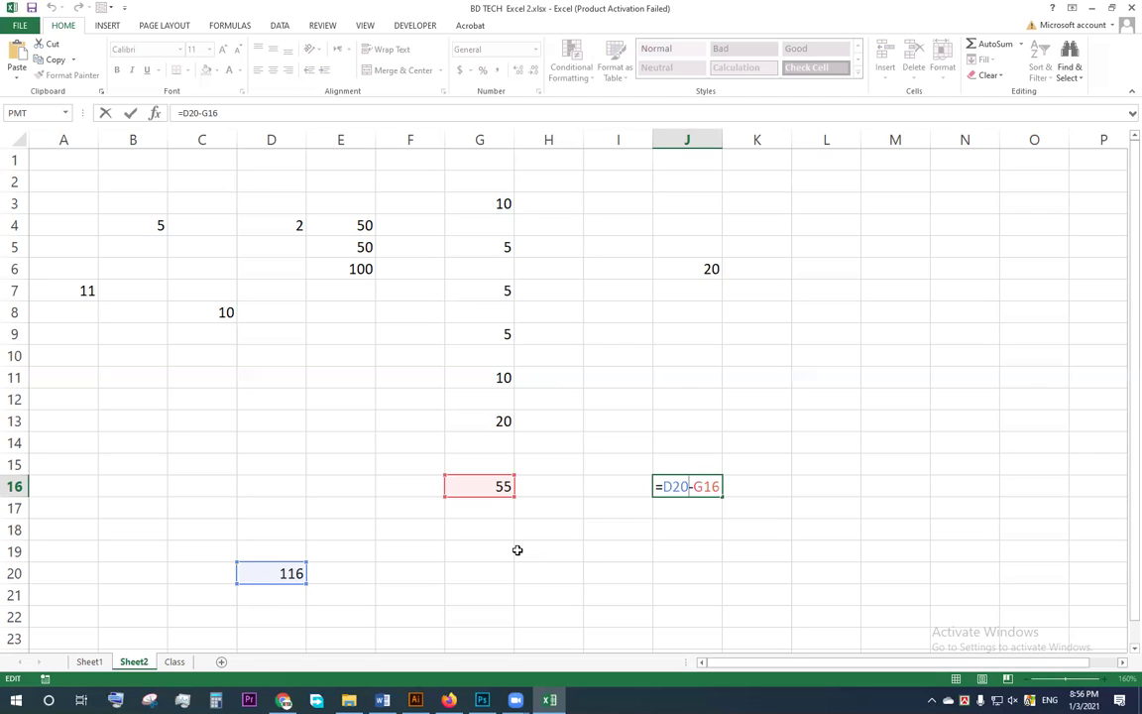
pyautogui.press('Return')
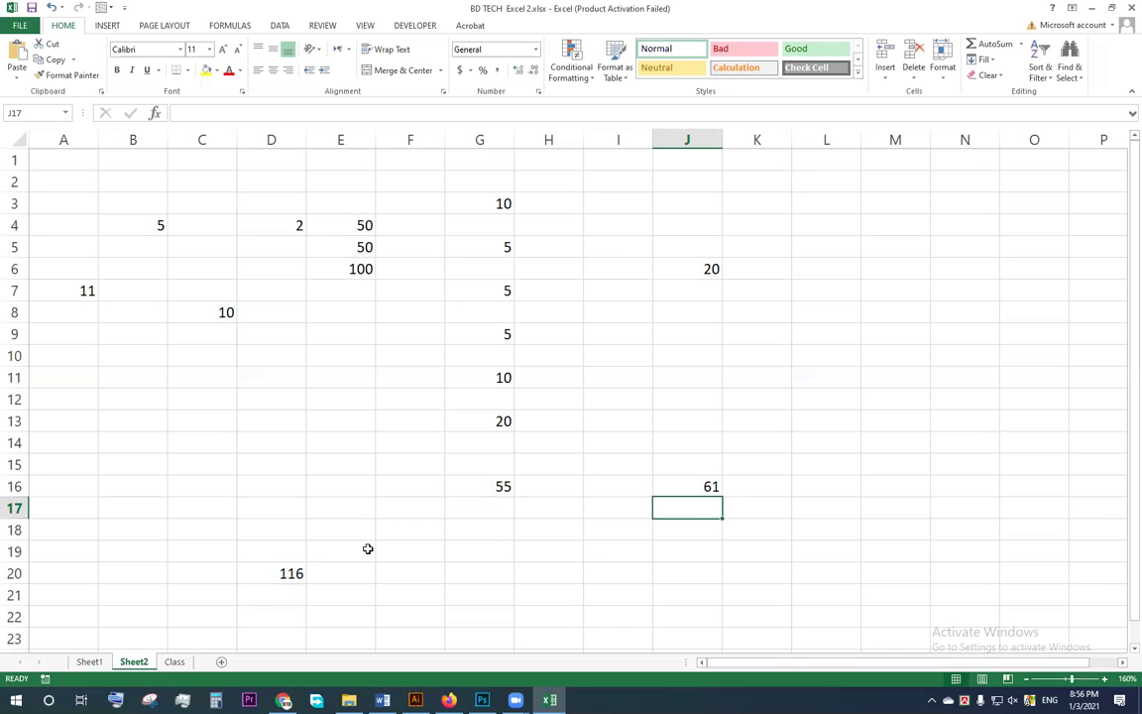
# - Check the G11 and G13 values that will be multiplied
pyautogui.click(706, 488)
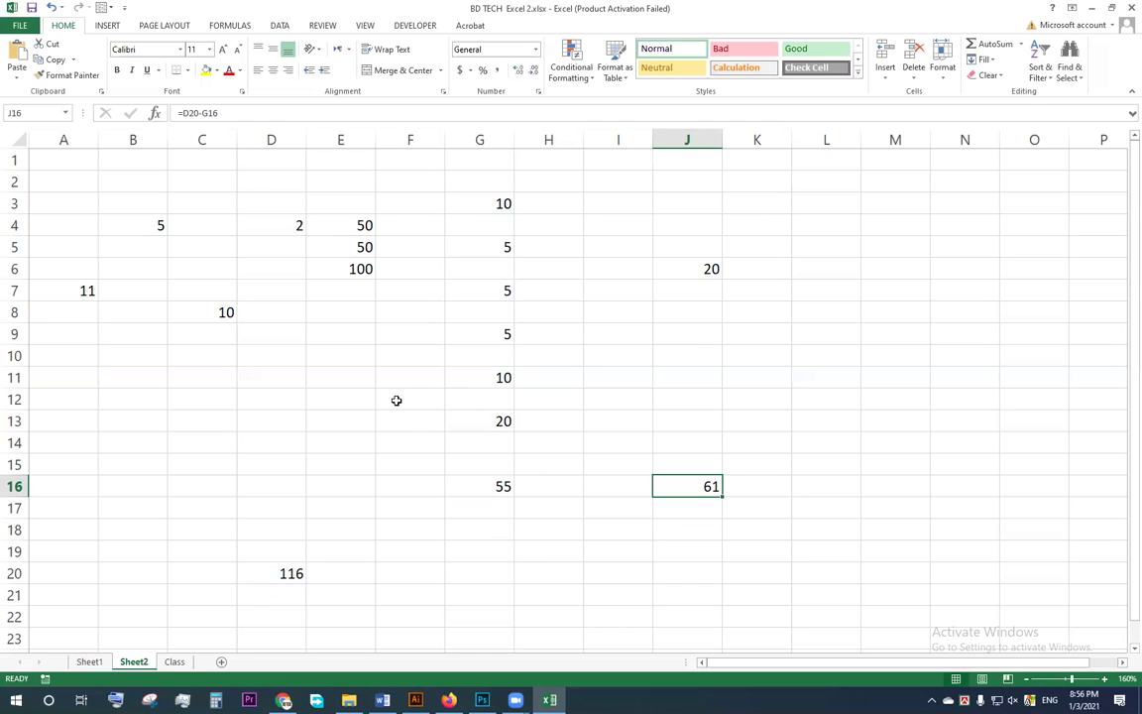
pyautogui.click(491, 416)
pyautogui.moveTo(492, 393); pyautogui.dragTo(491, 374)
pyautogui.click(479, 423)
pyautogui.click(484, 383)
pyautogui.click(484, 420)
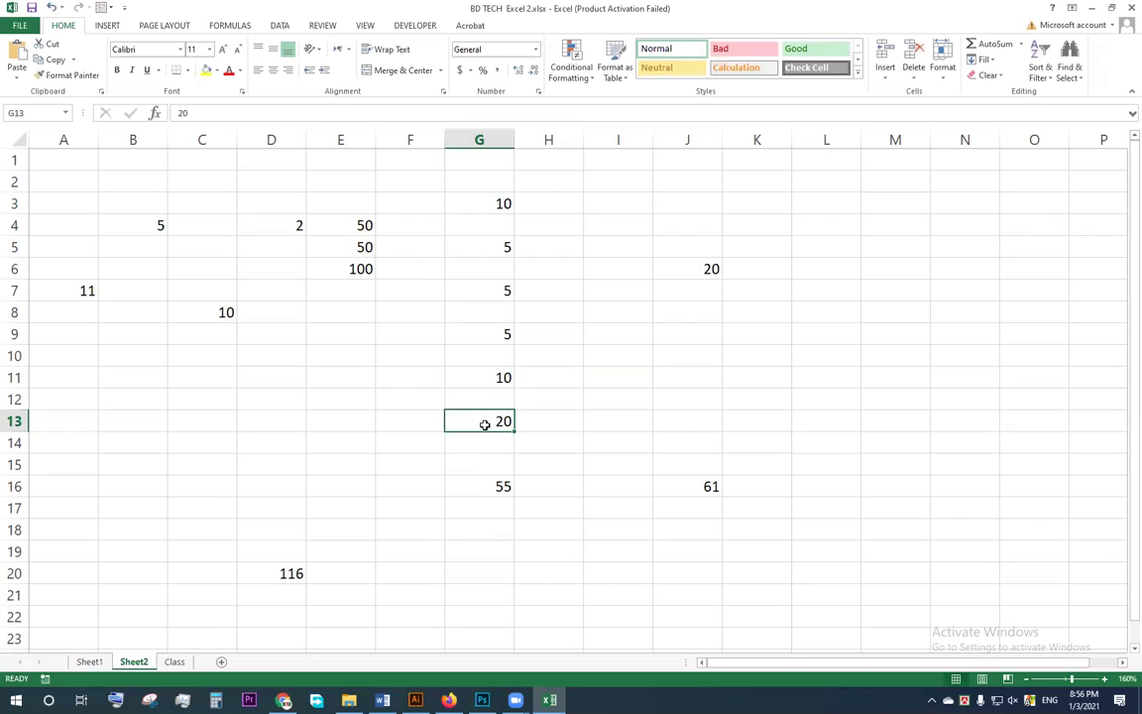
# - Enter =G11*G13 in J12 to show 200, then fill it right into K12
pyautogui.click(685, 397)
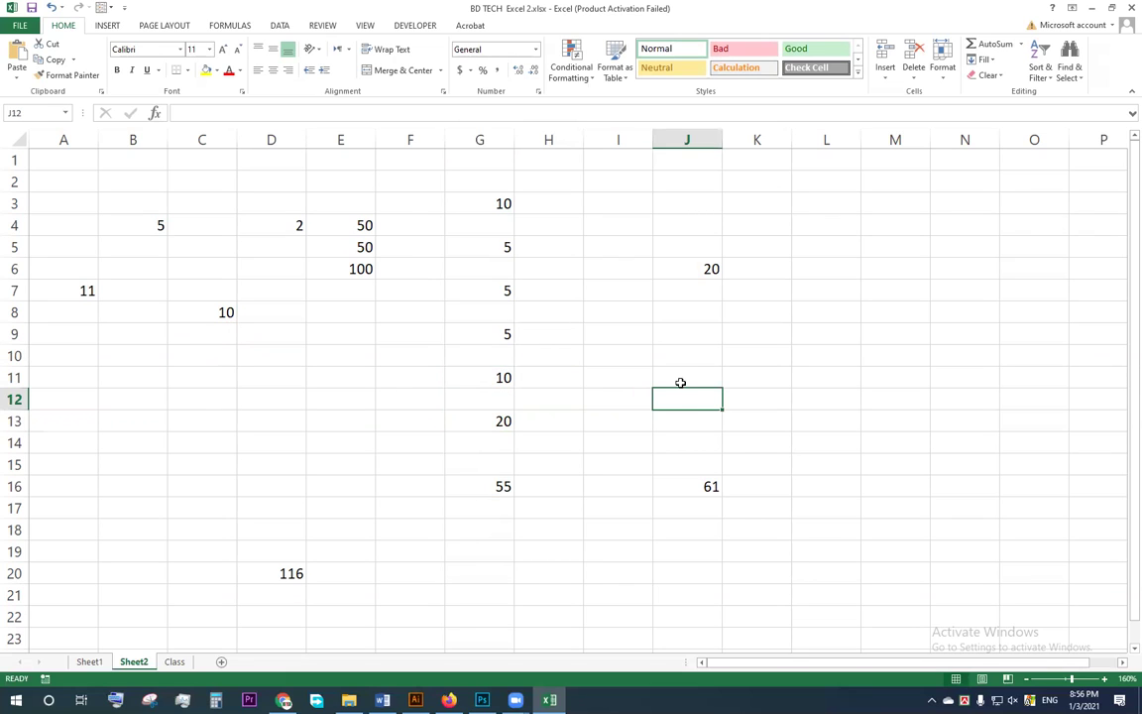
pyautogui.write('=')
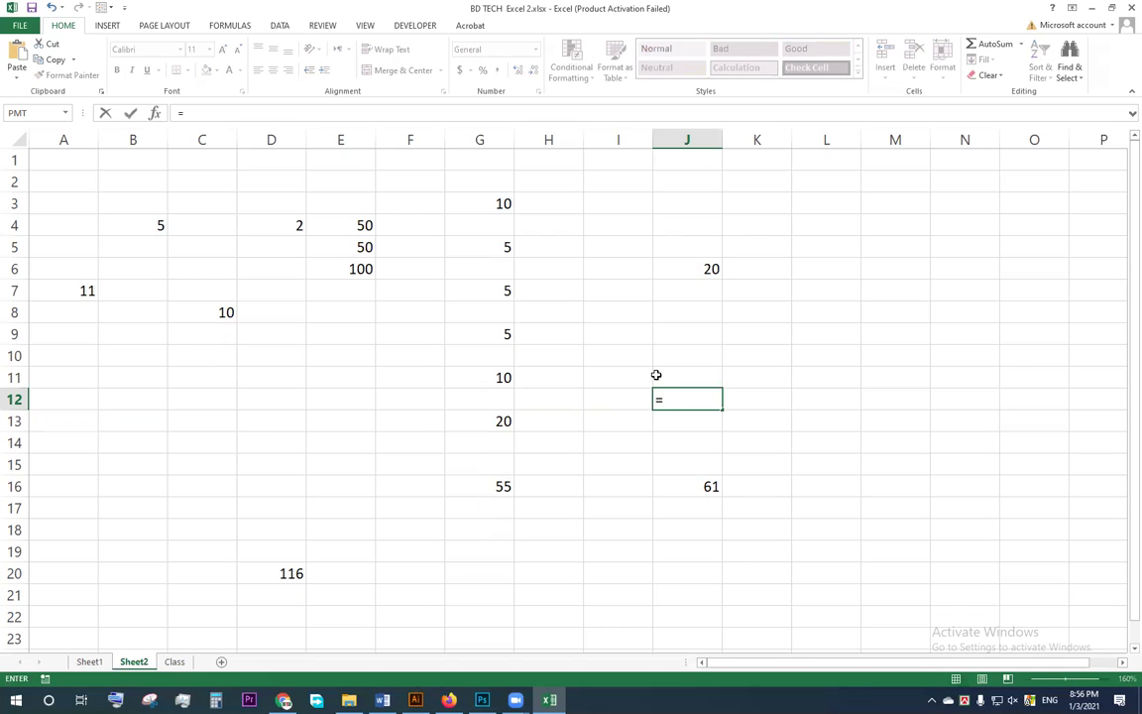
pyautogui.click(503, 378)
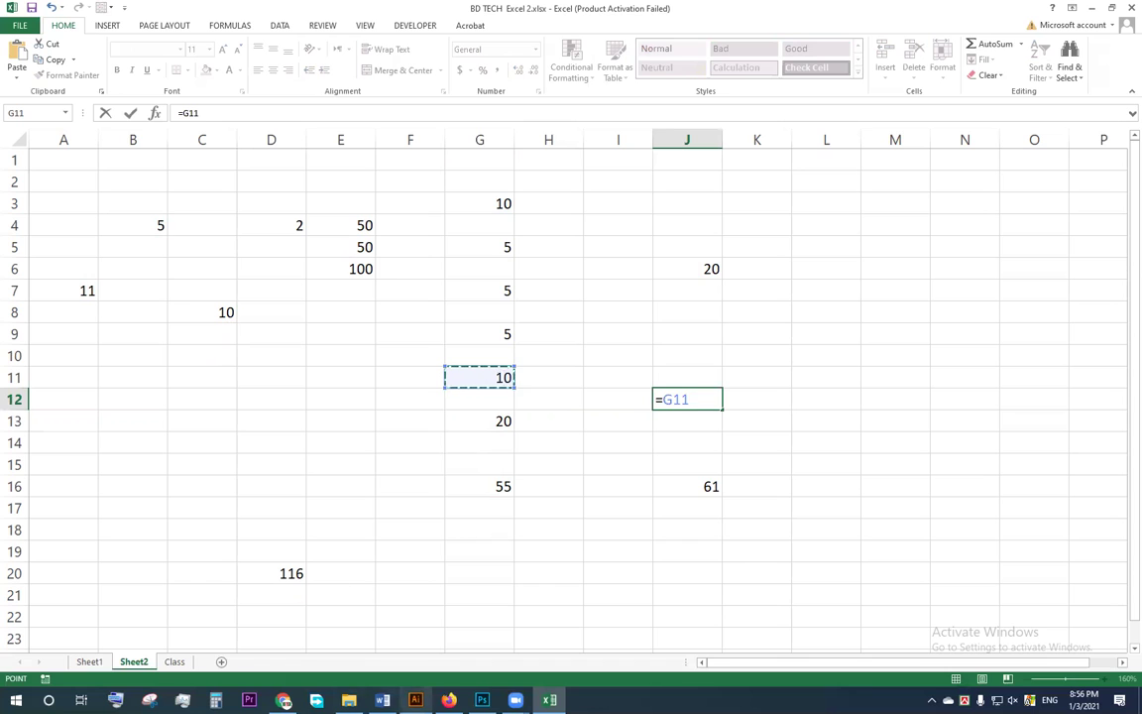
pyautogui.click(382, 700)
pyautogui.click(175, 483)
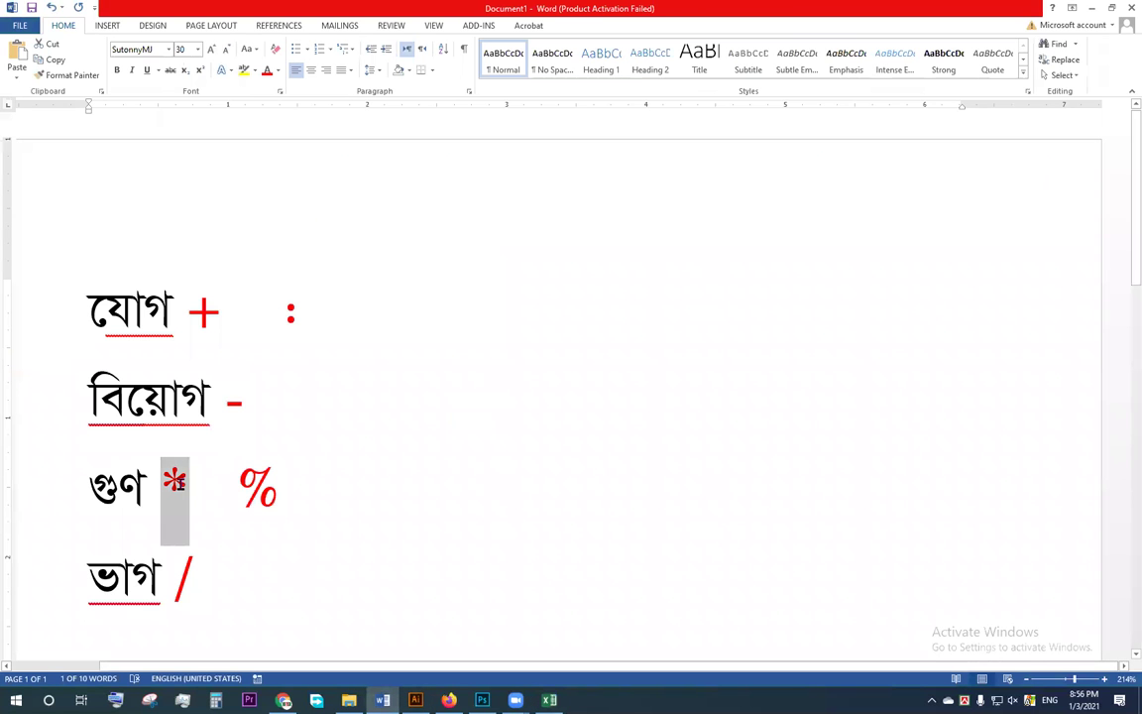
pyautogui.click(548, 700)
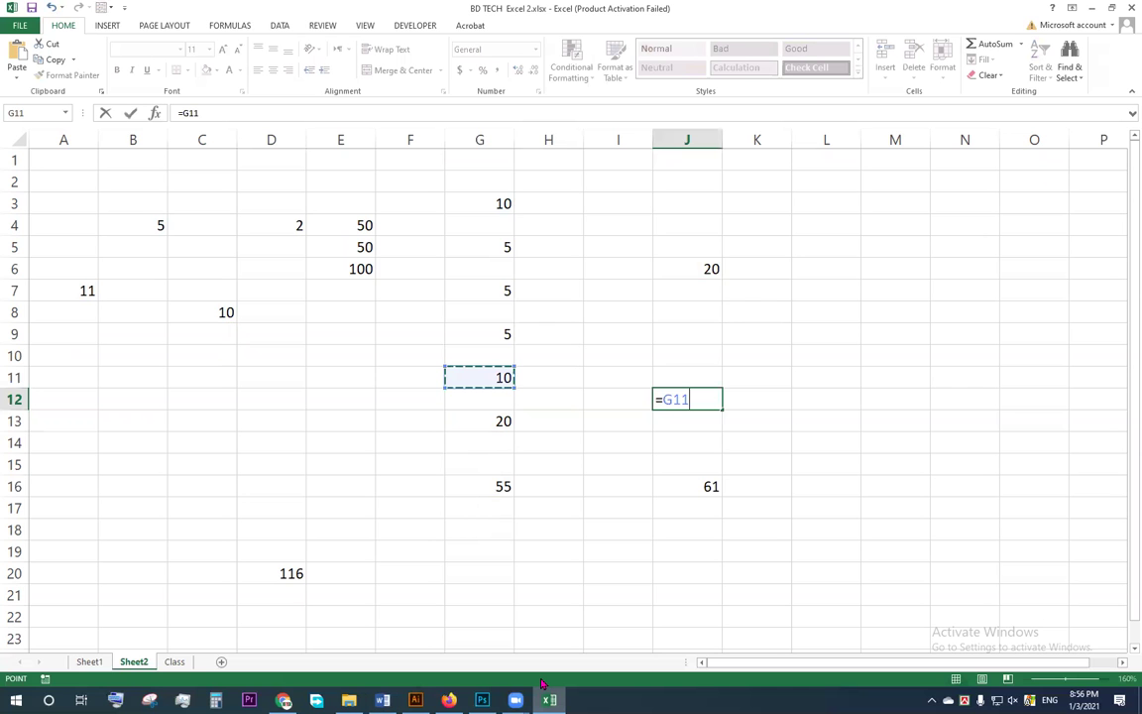
pyautogui.write('*')
pyautogui.click(468, 416)
pyautogui.press('Return')
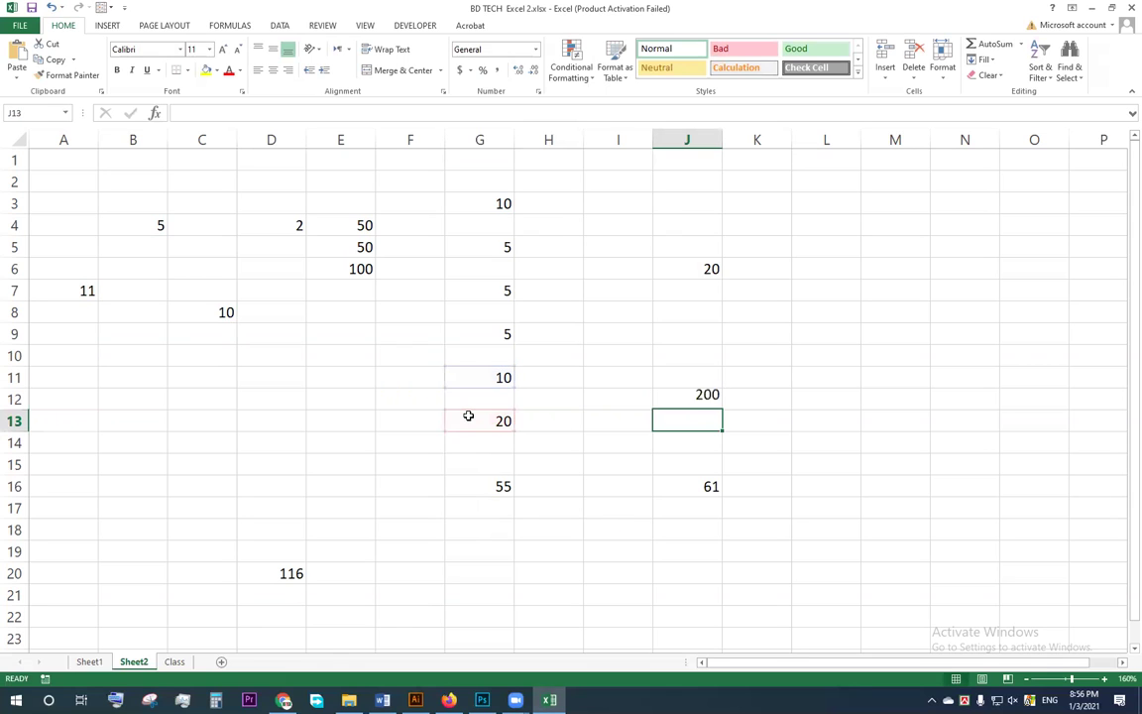
pyautogui.click(691, 402)
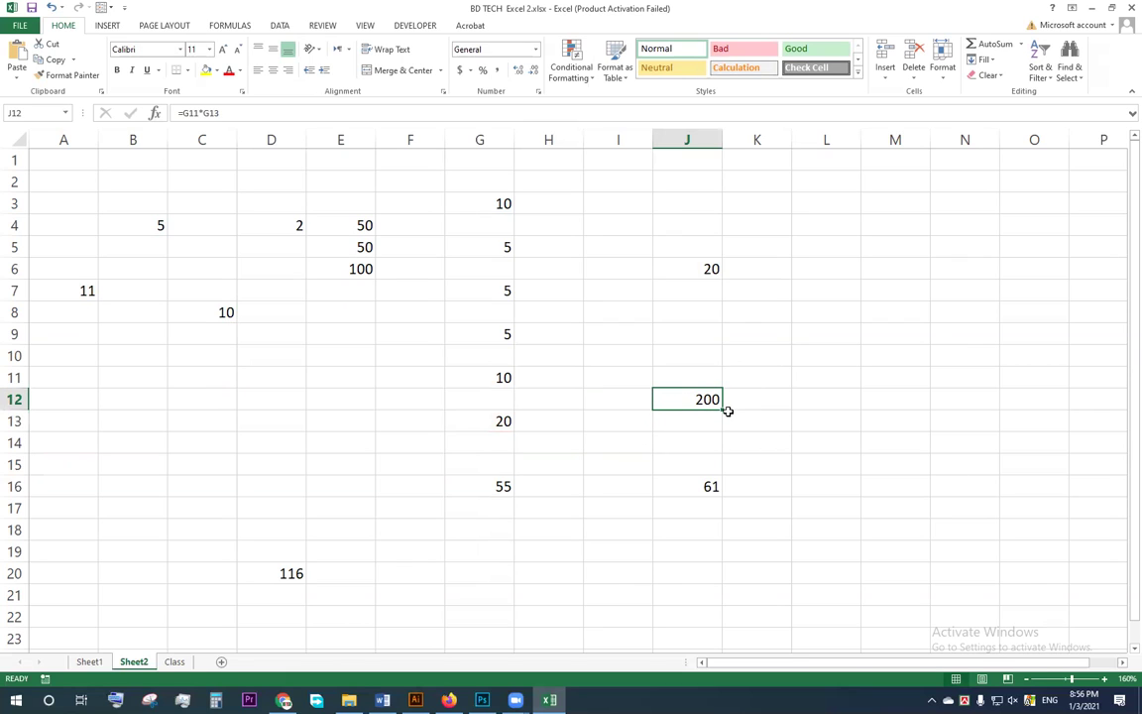
pyautogui.moveTo(727, 410); pyautogui.dragTo(749, 422)
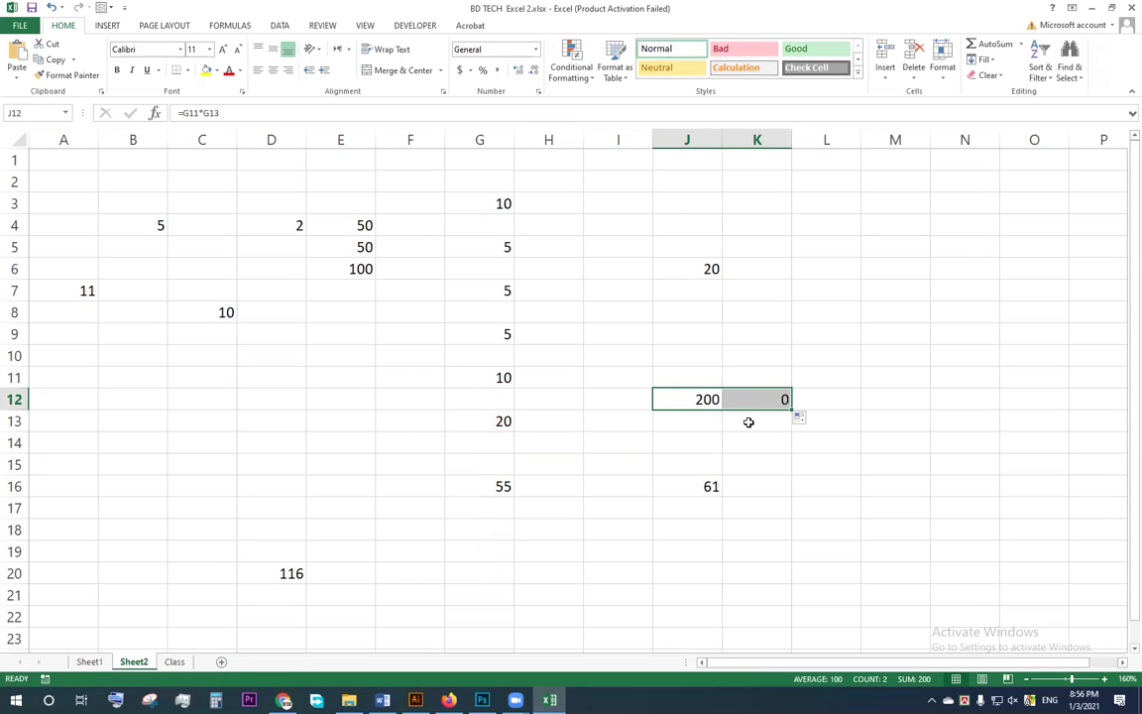
# - Replace K12's copied =H11*H13 with =G13/G11 so it shows 2
pyautogui.doubleClick(759, 398)
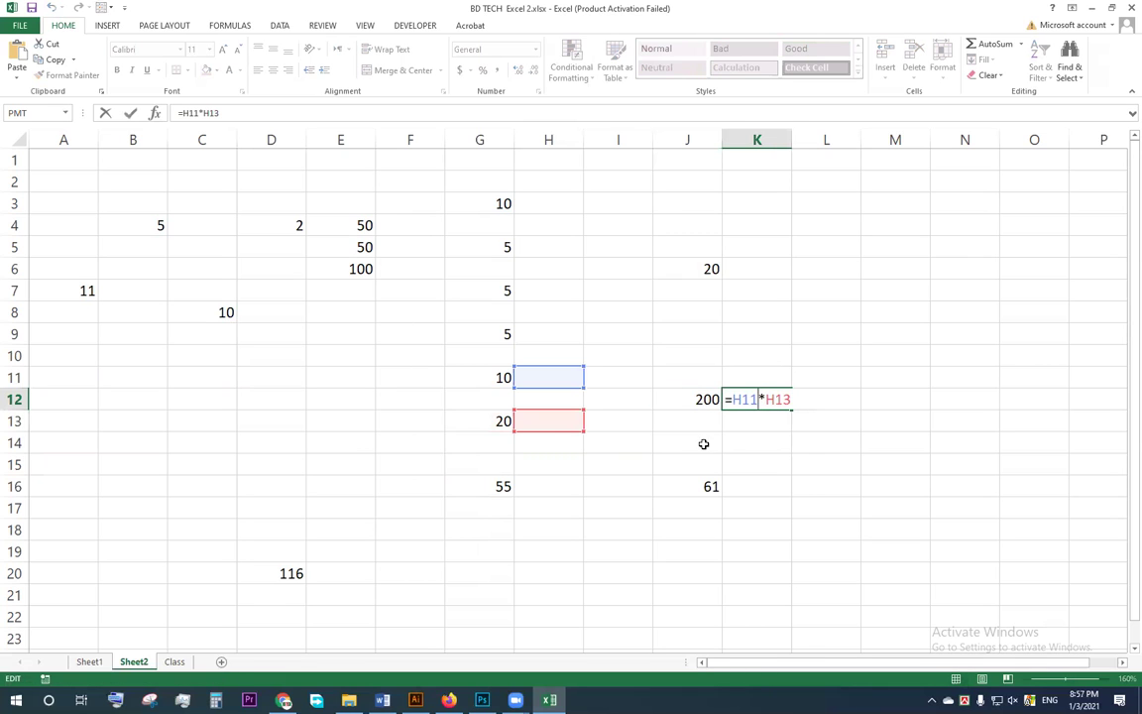
pyautogui.press('Return')
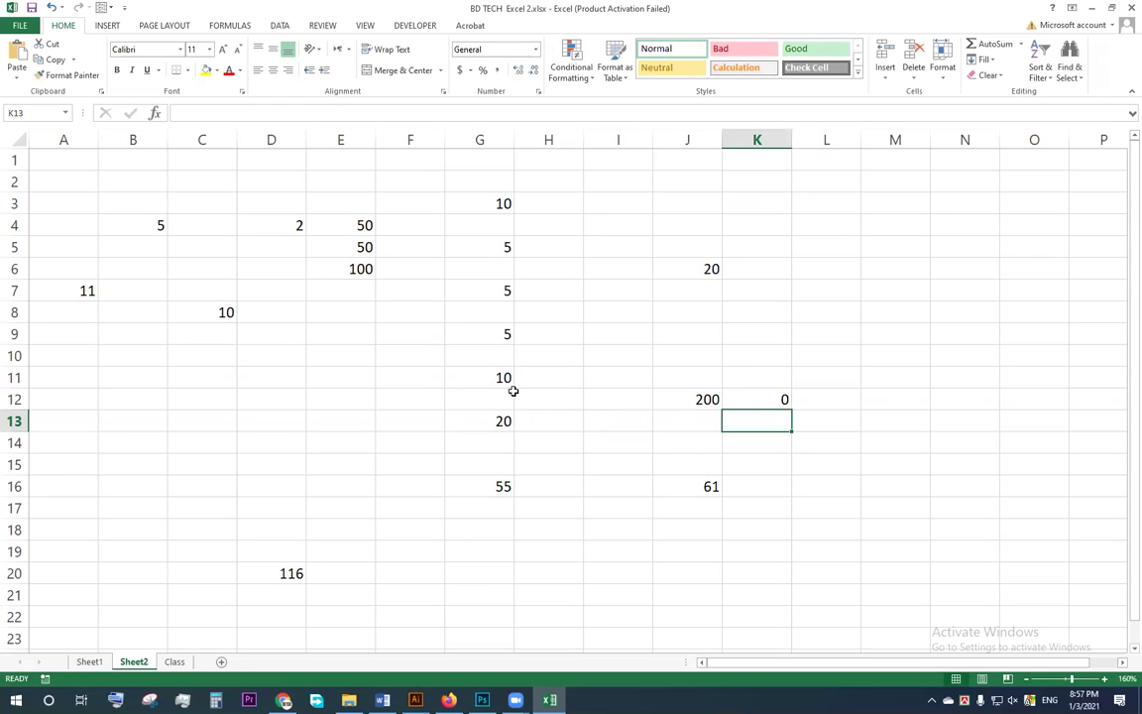
pyautogui.doubleClick(750, 399)
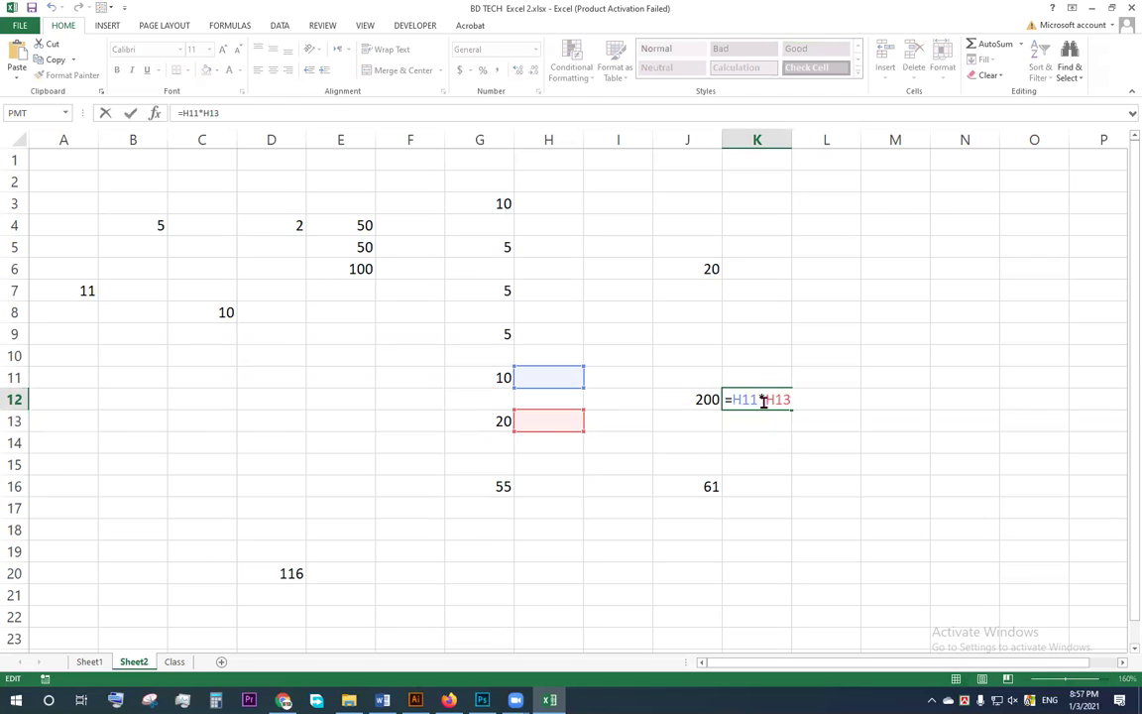
pyautogui.moveTo(753, 401); pyautogui.dragTo(684, 401)
pyautogui.press('BackSpace')
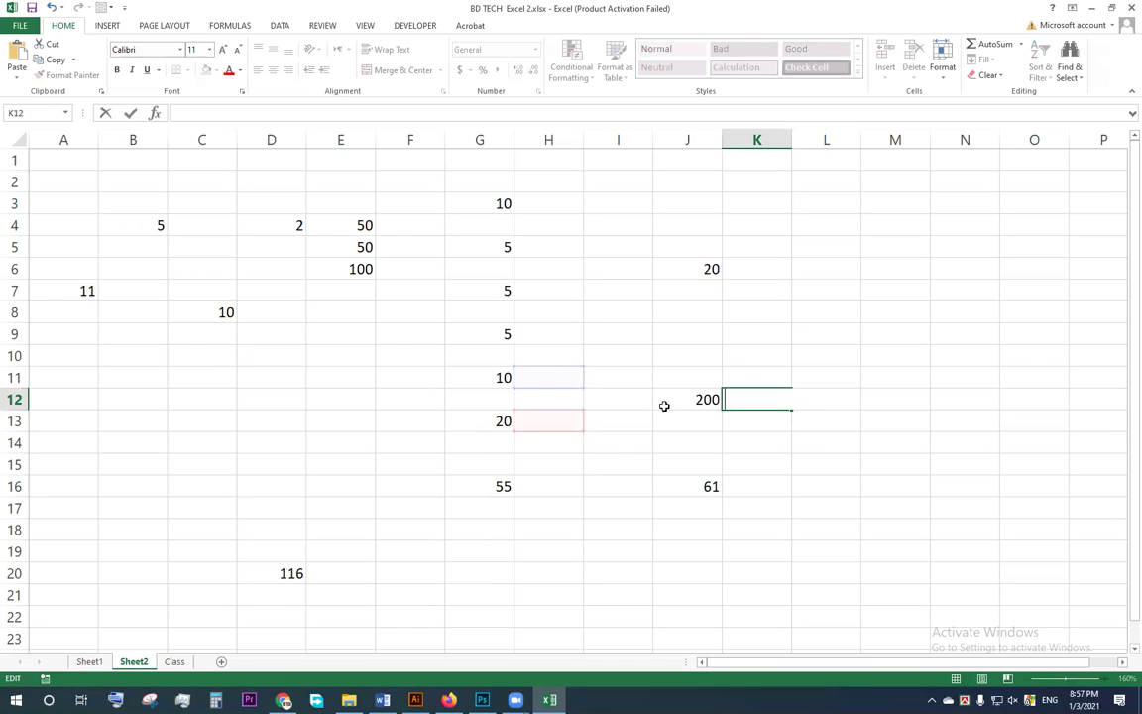
pyautogui.write('=')
pyautogui.click(496, 383)
pyautogui.click(490, 424)
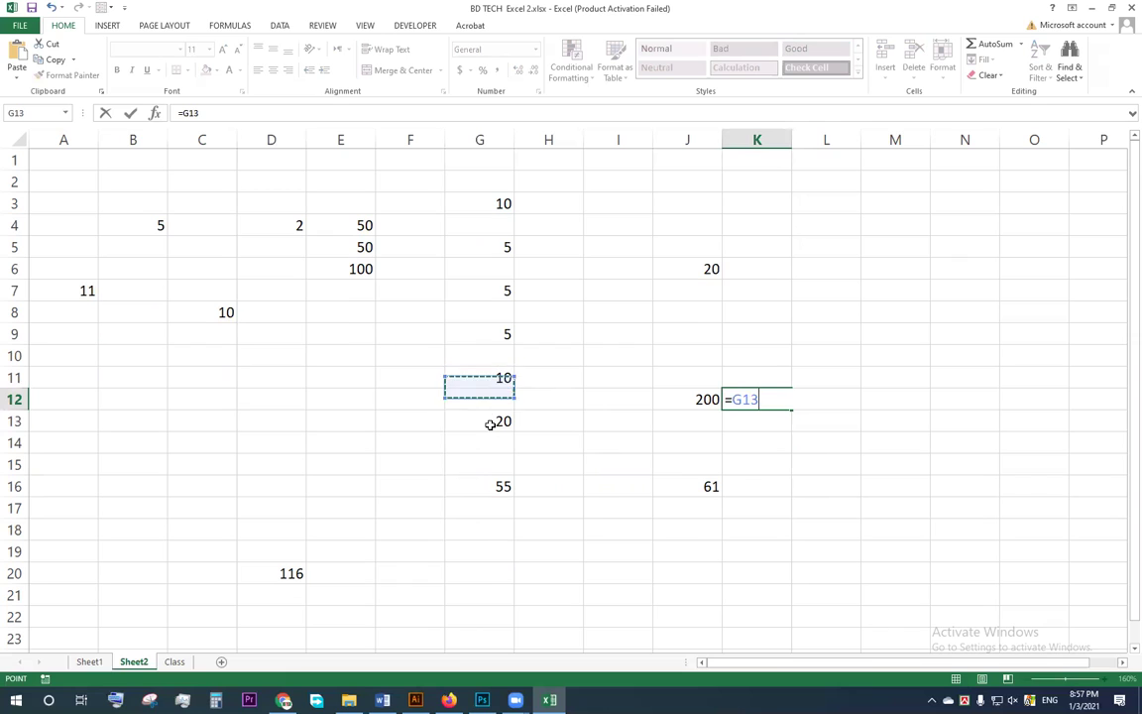
pyautogui.write('/')
pyautogui.click(486, 380)
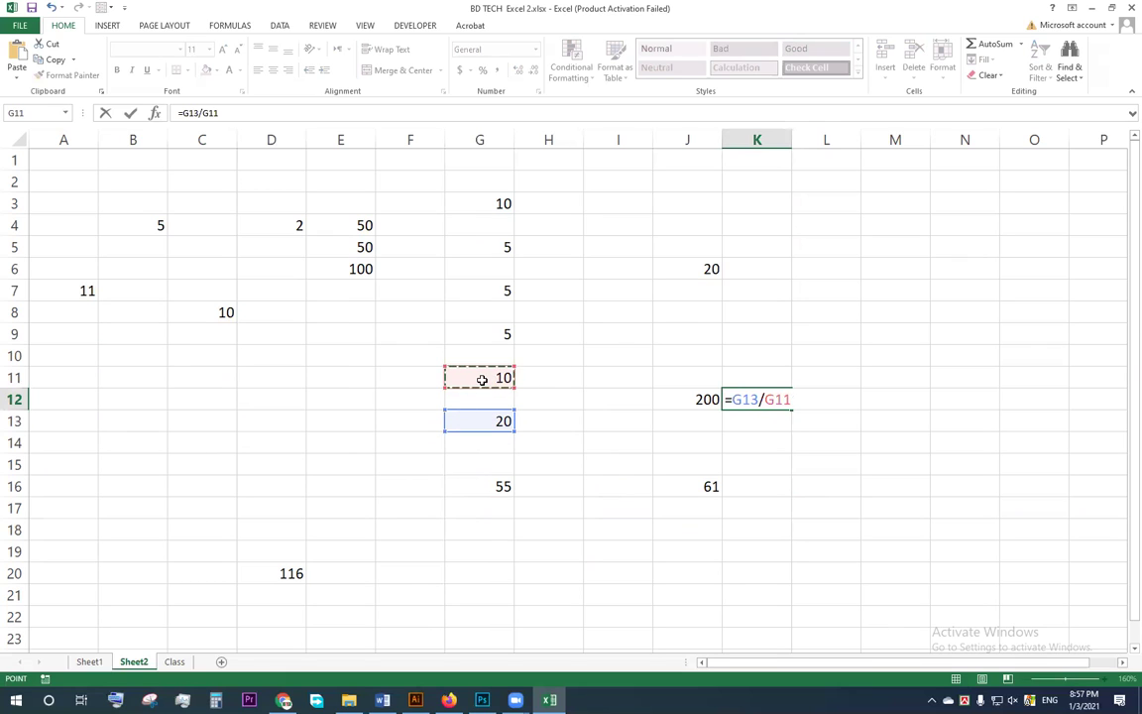
pyautogui.press('Return')
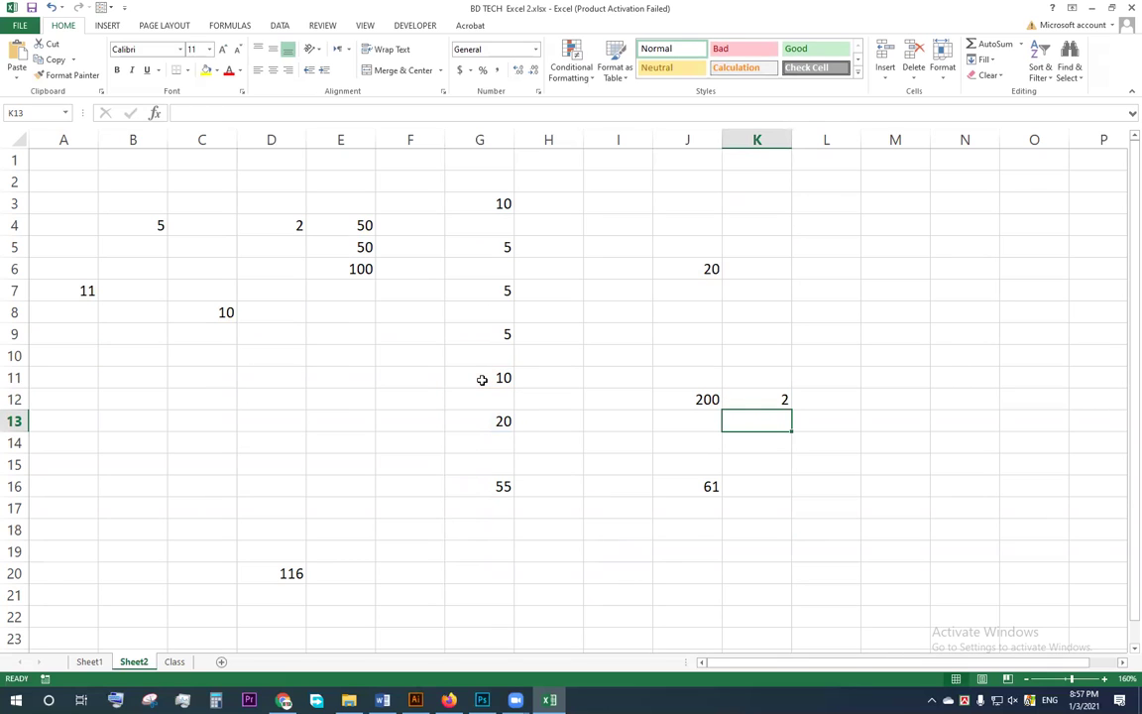
pyautogui.click(483, 378)
pyautogui.click(486, 426)
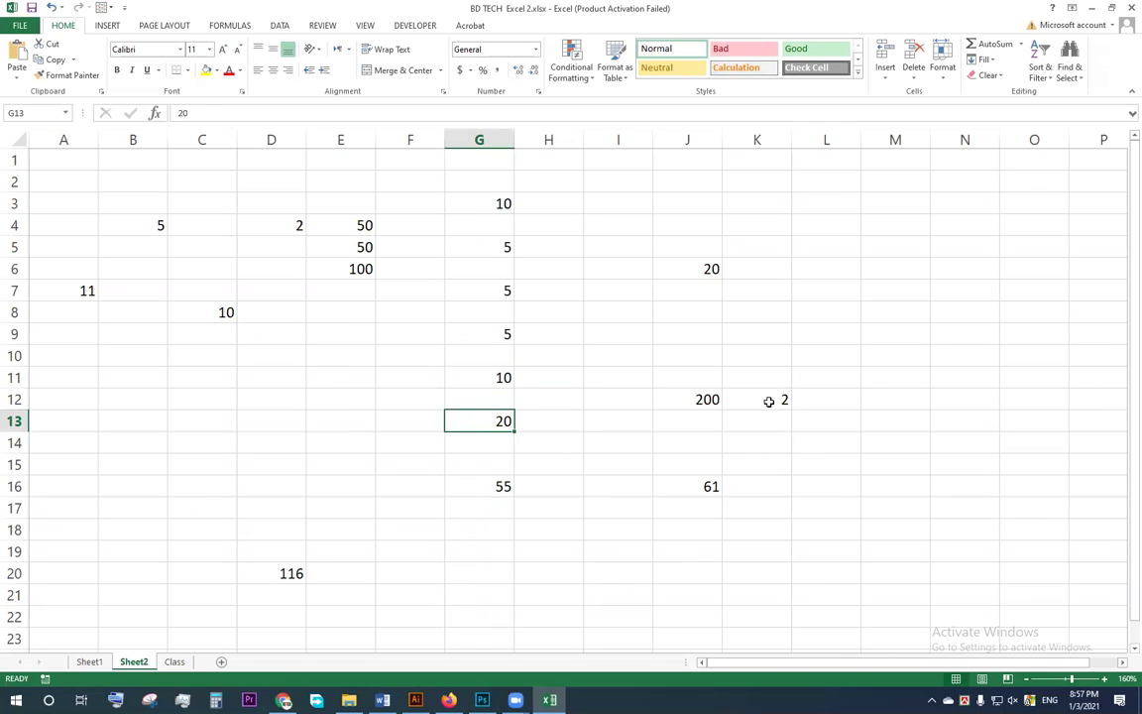
pyautogui.click(768, 401)
pyautogui.click(256, 578)
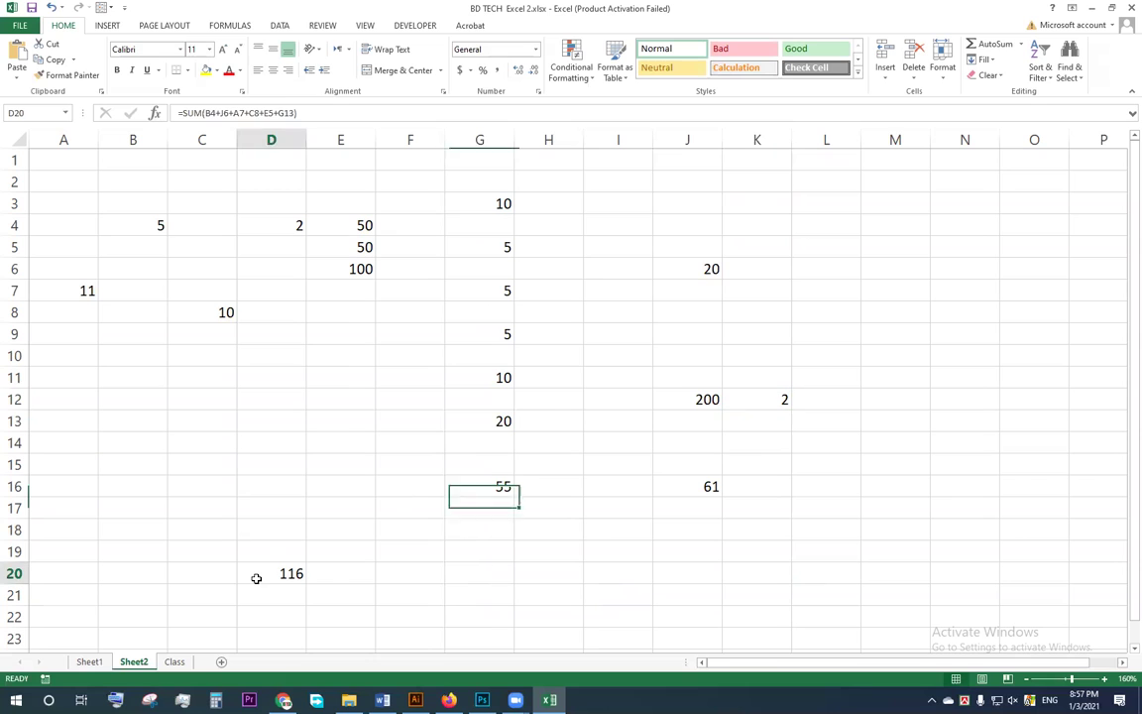
pyautogui.doubleClick(255, 576)
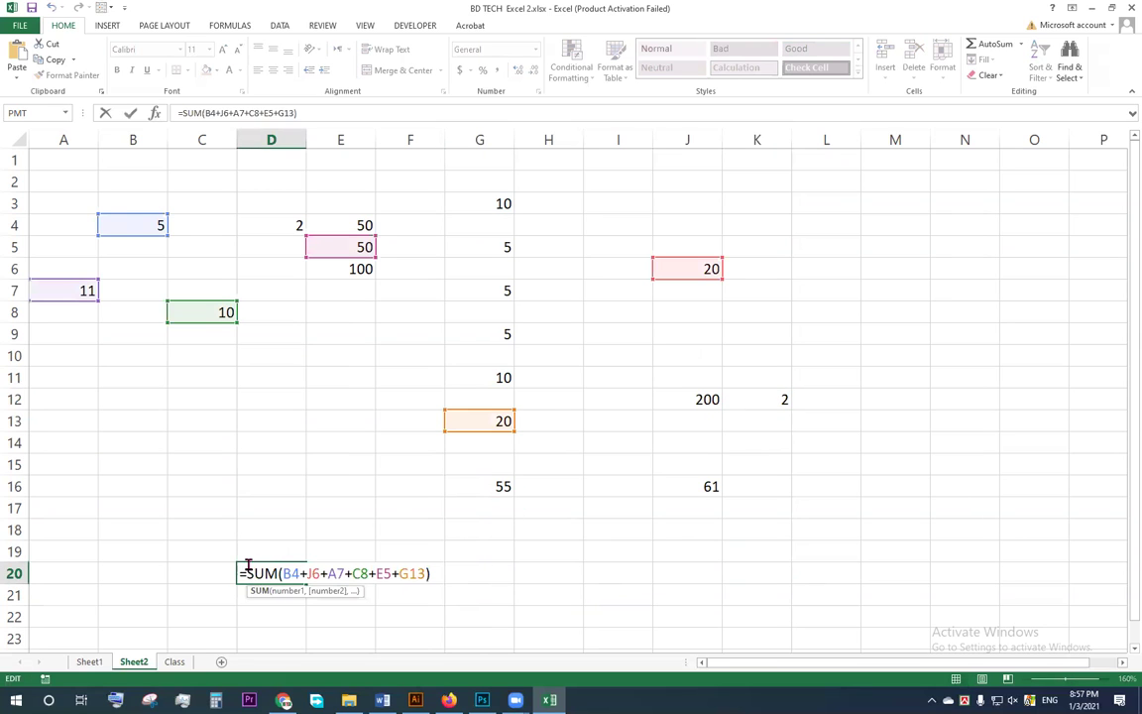
pyautogui.press('Return')
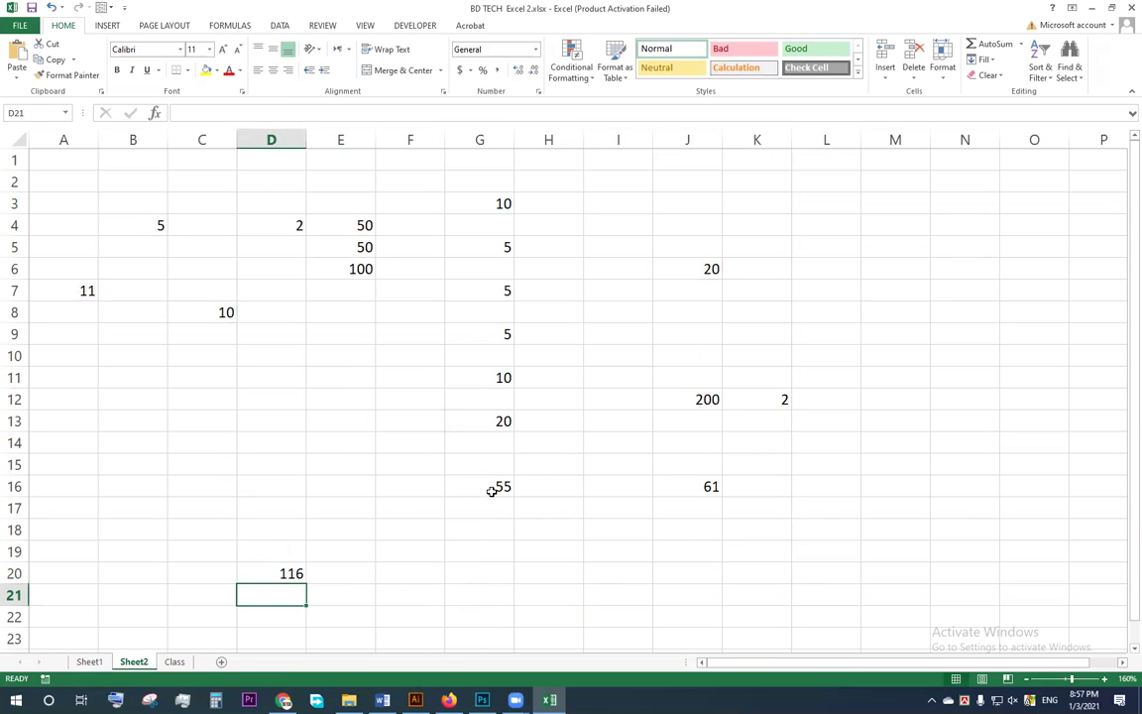
pyautogui.doubleClick(492, 488)
pyautogui.press('Return')
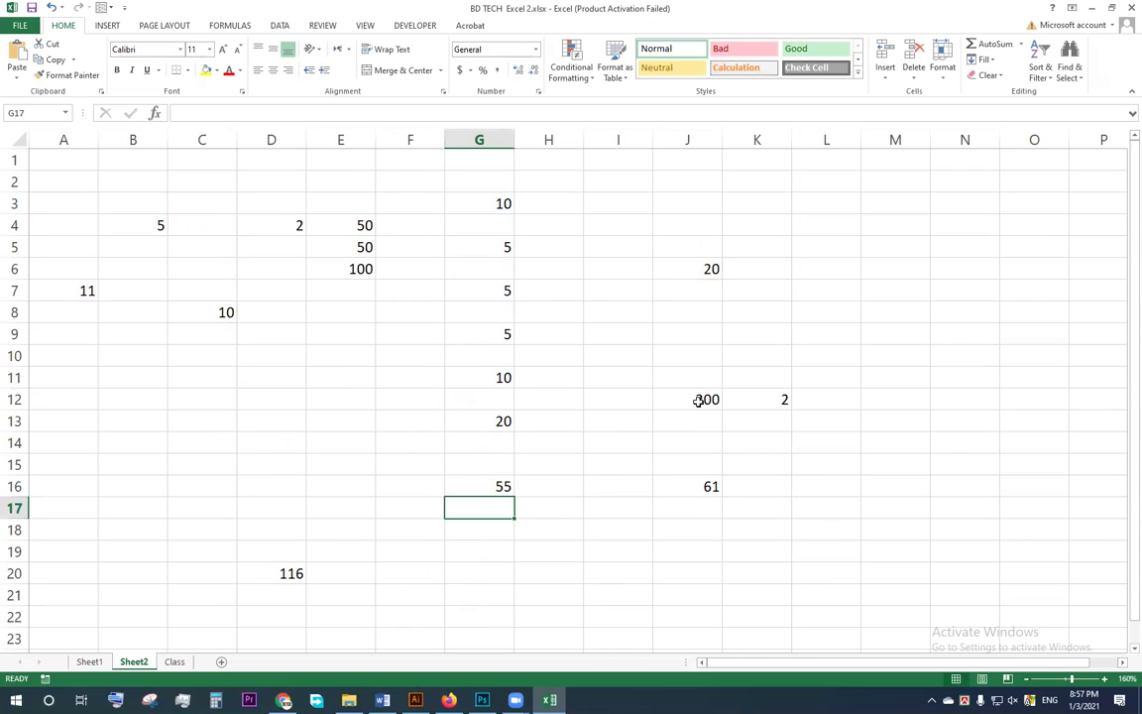
pyautogui.doubleClick(699, 400)
pyautogui.press('Return')
pyautogui.doubleClick(708, 486)
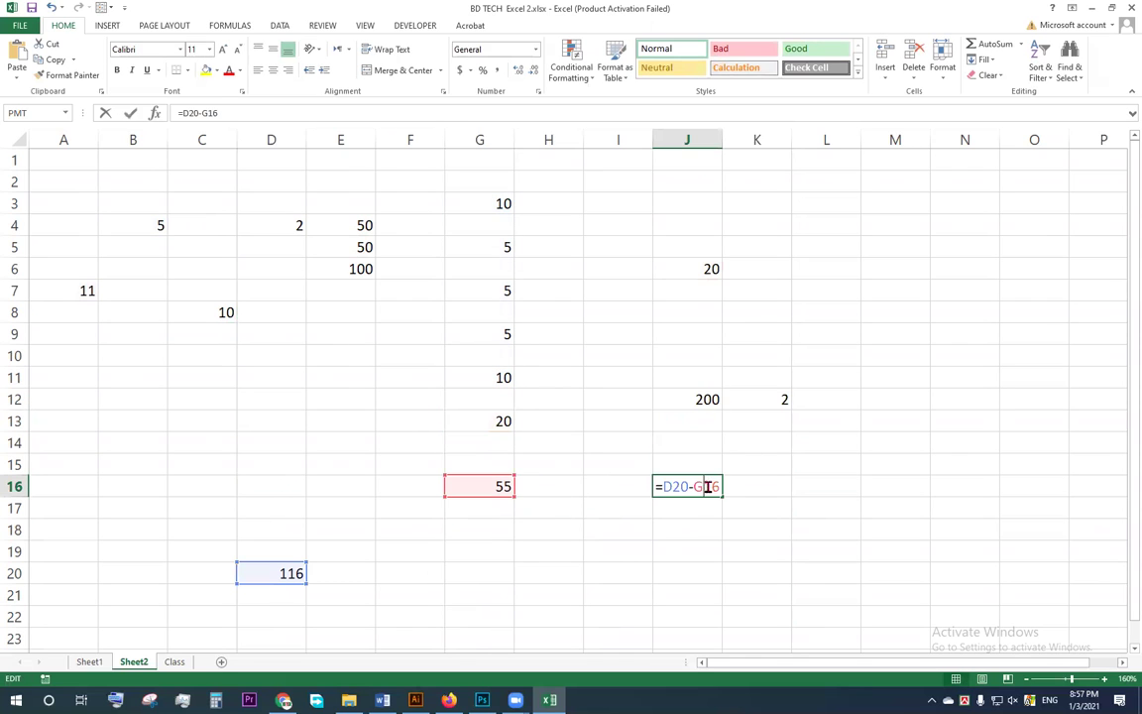
pyautogui.press('Return')
pyautogui.doubleClick(782, 399)
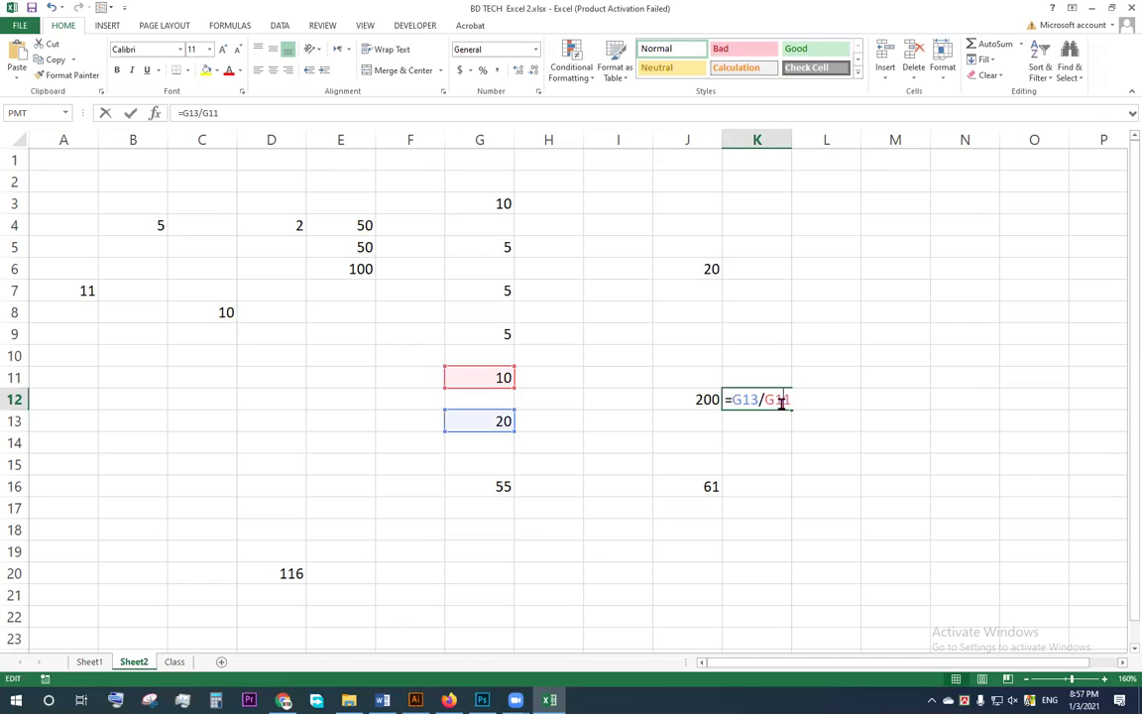
pyautogui.press('Return')
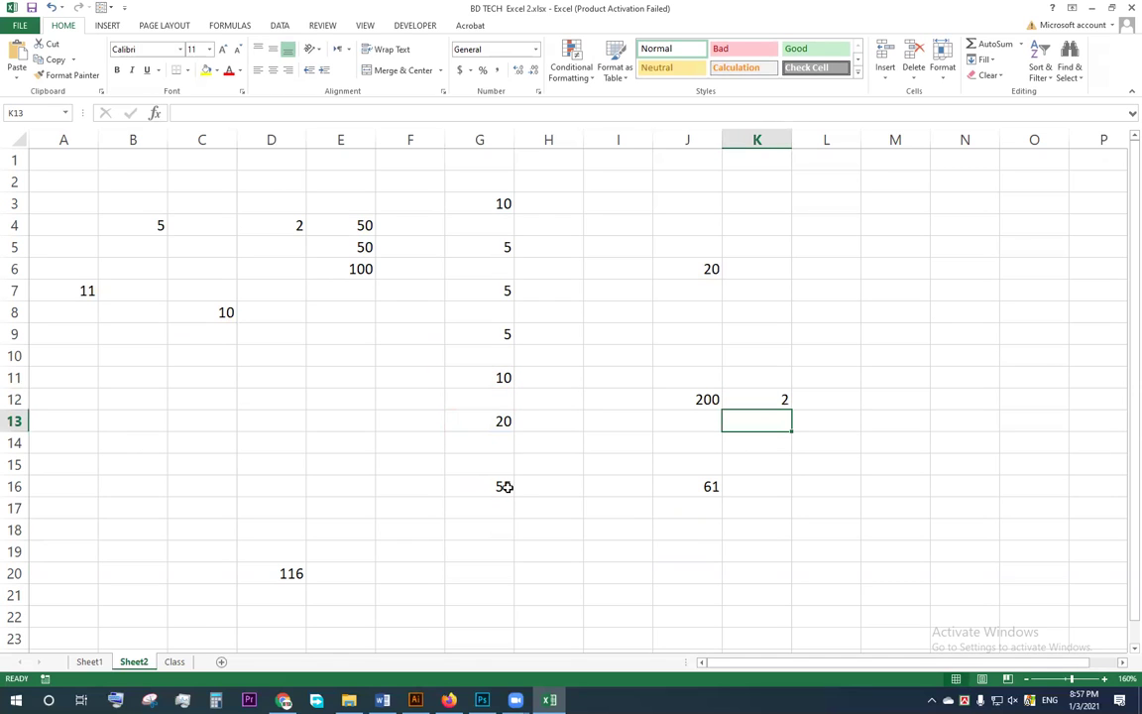